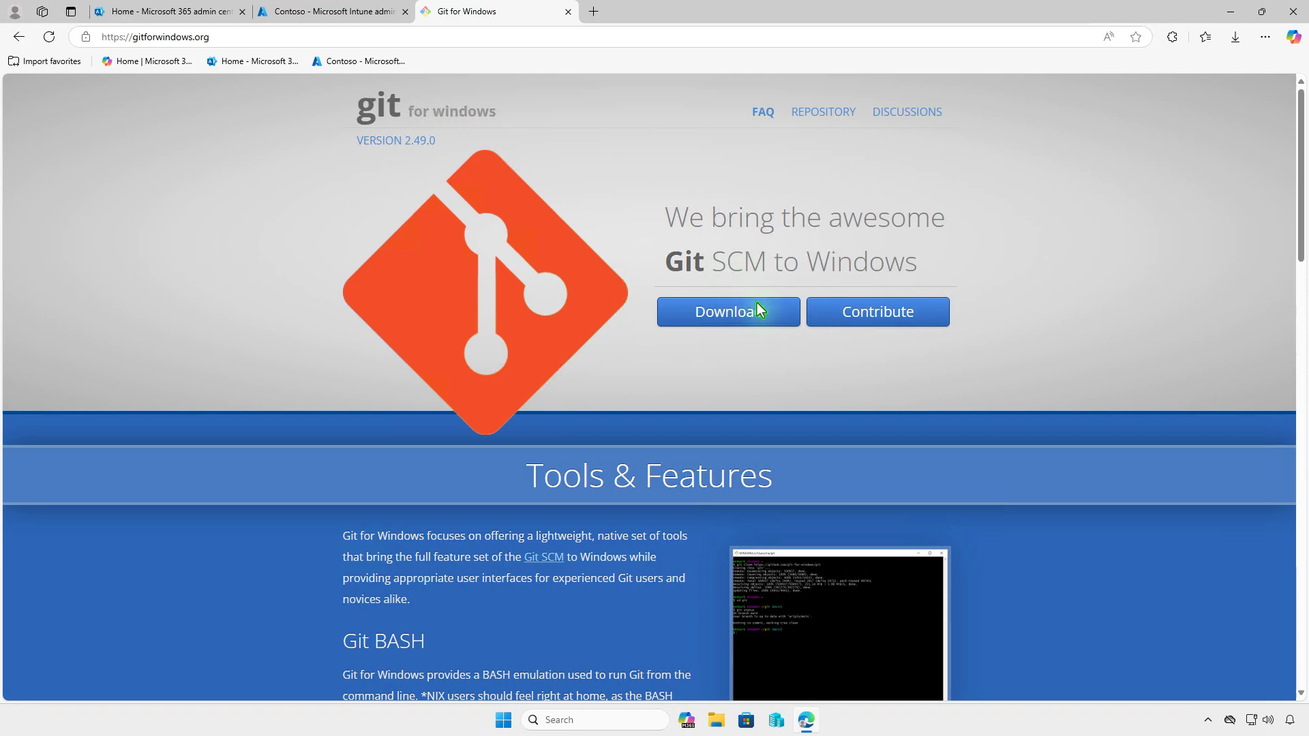
Download Git-2.49.0-64-bit.exe from gitforwindows.org, then minimize Edge and the Downloads window
click(761, 308)
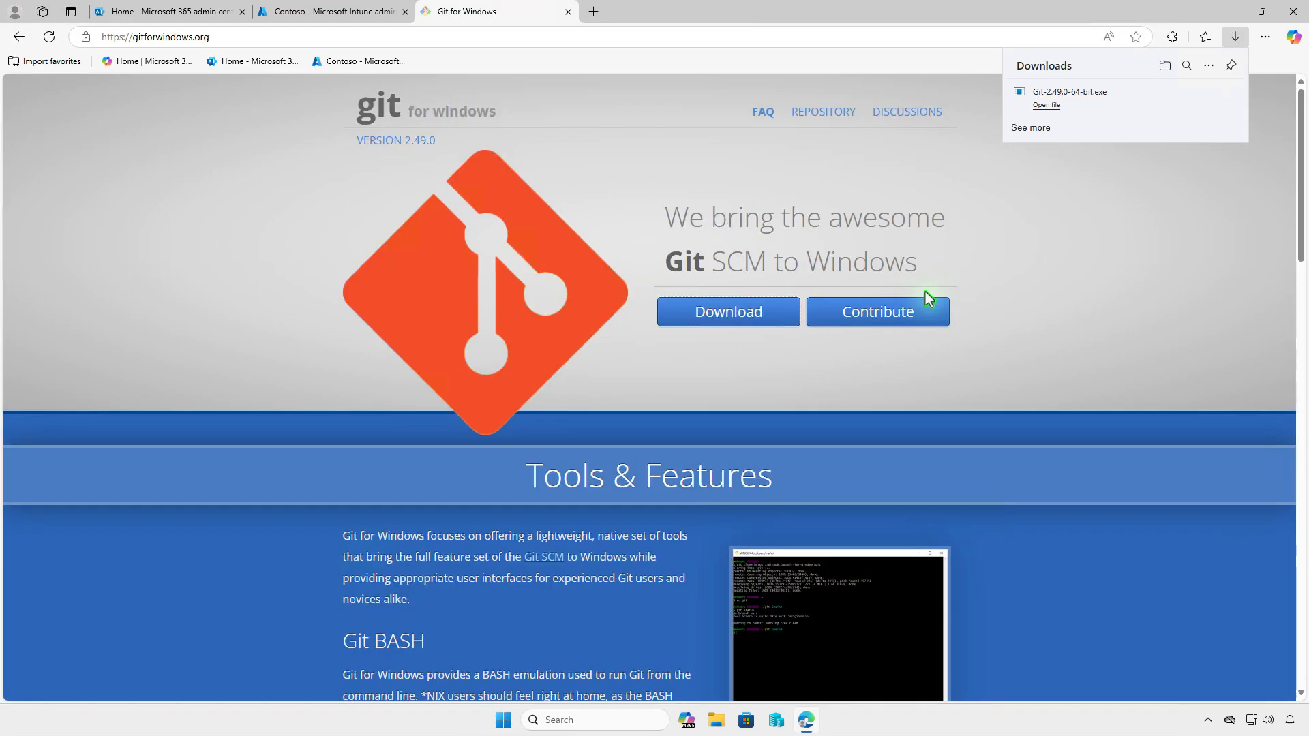
click(1165, 65)
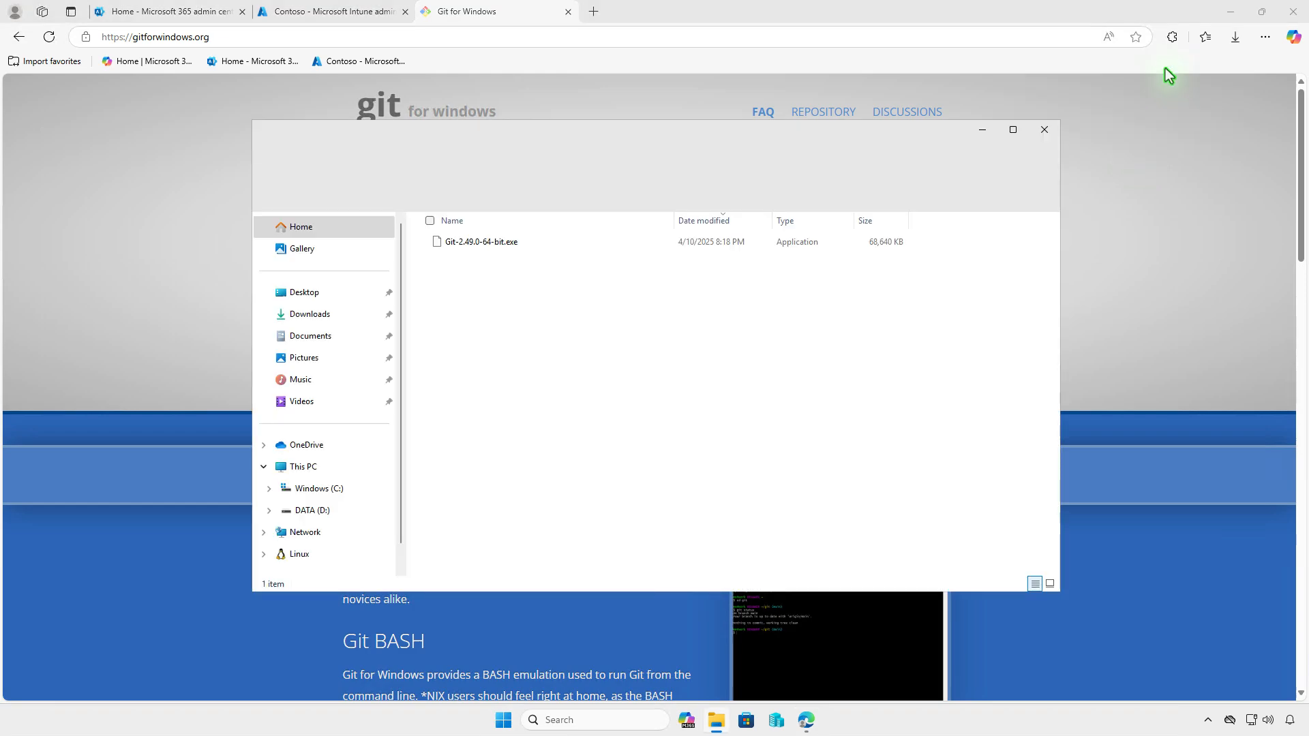
click(1230, 23)
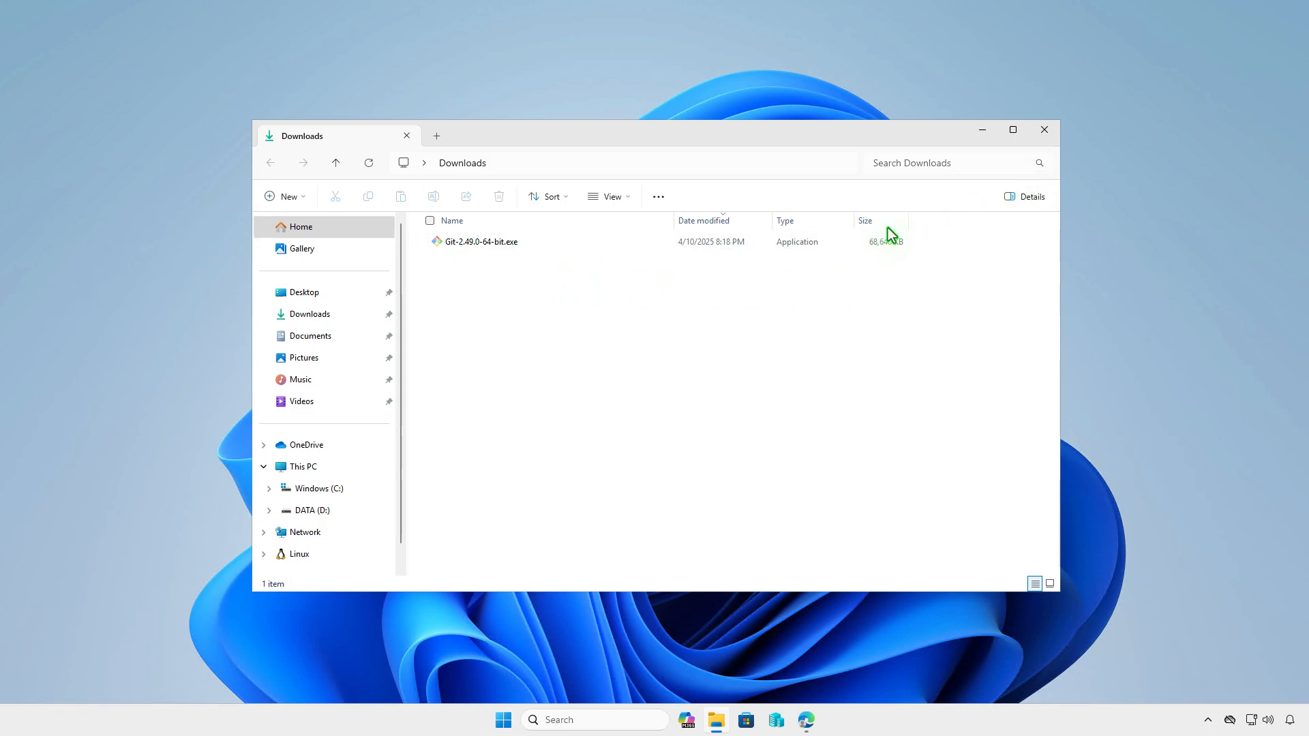
click(984, 131)
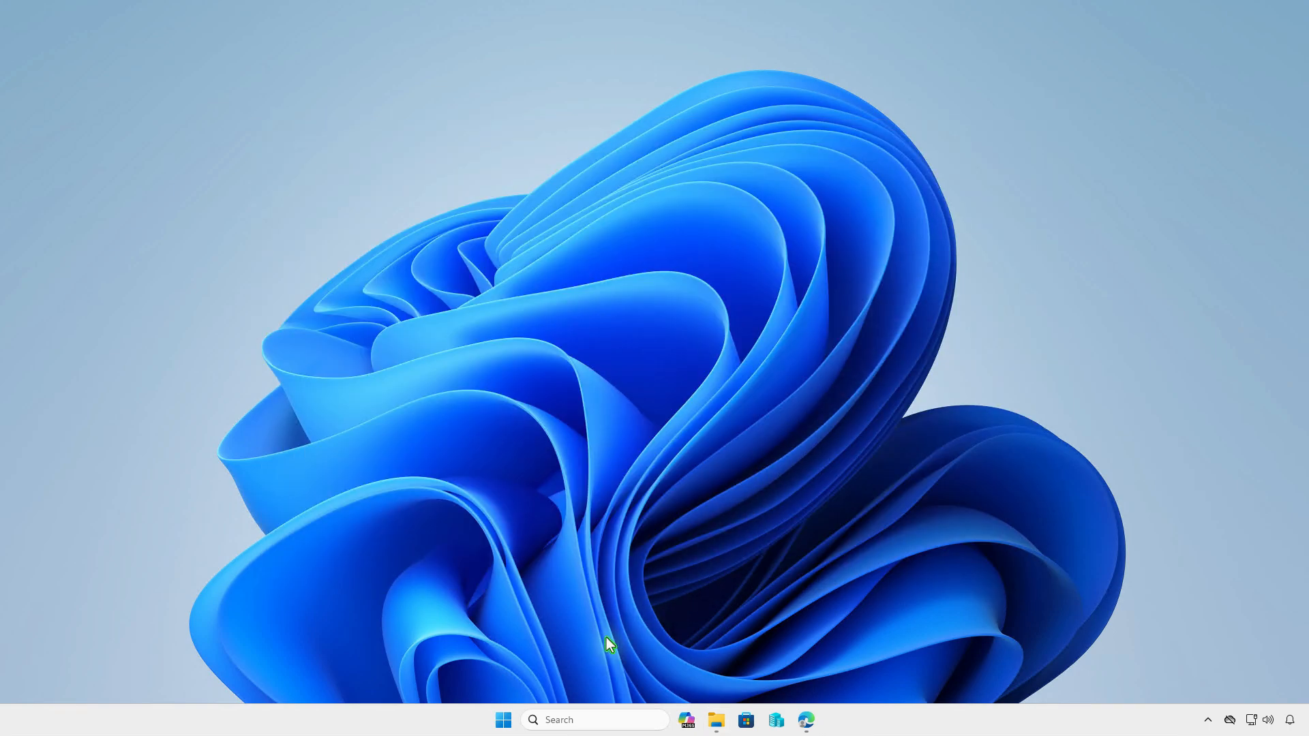
Run 'winget download --id Git.Git' in an admin Terminal to fetch Git 2.49.0, then minimize it
right_click(505, 721)
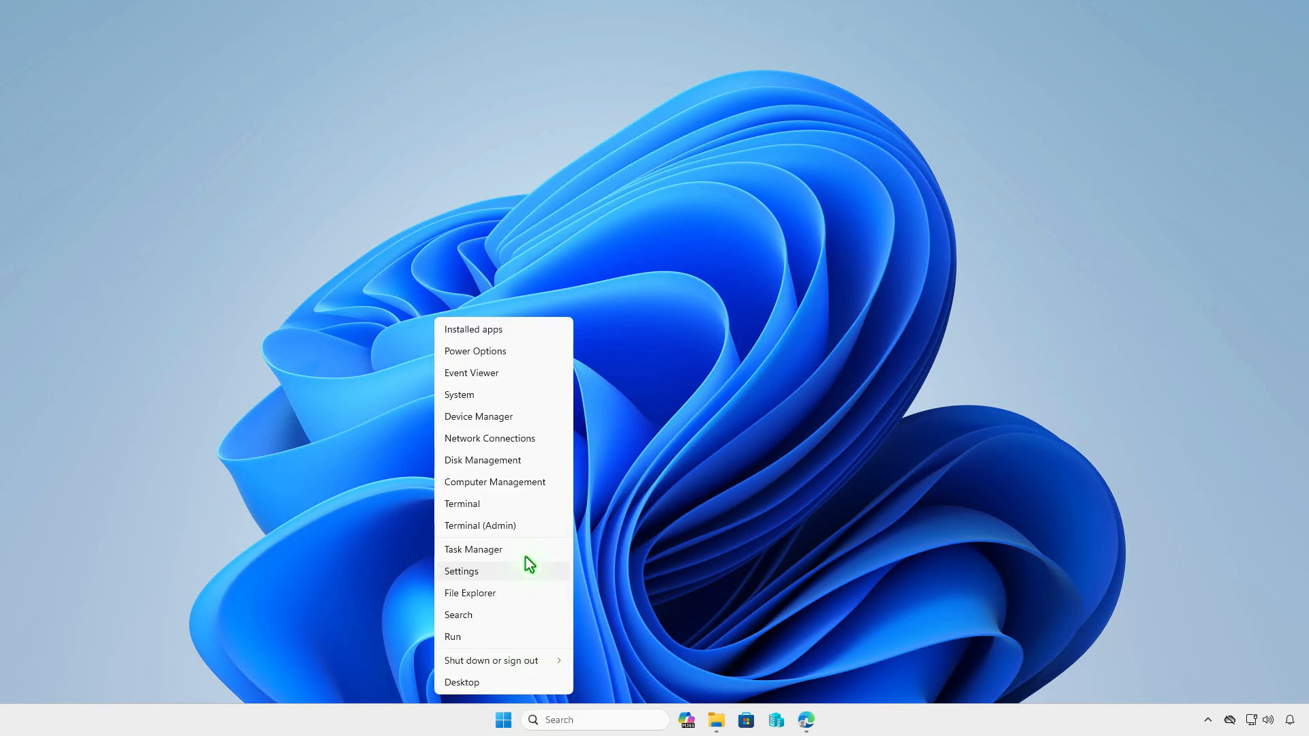
click(527, 534)
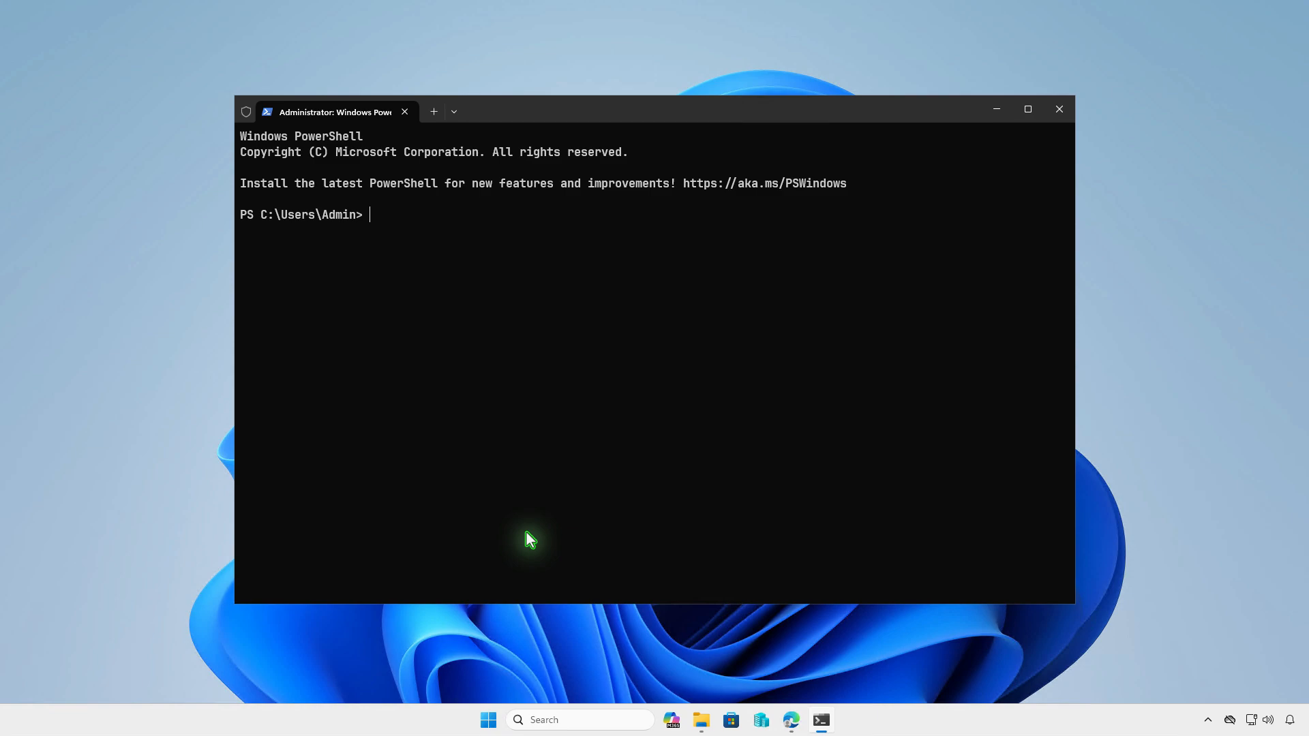
text(winget download --id Git.Git)
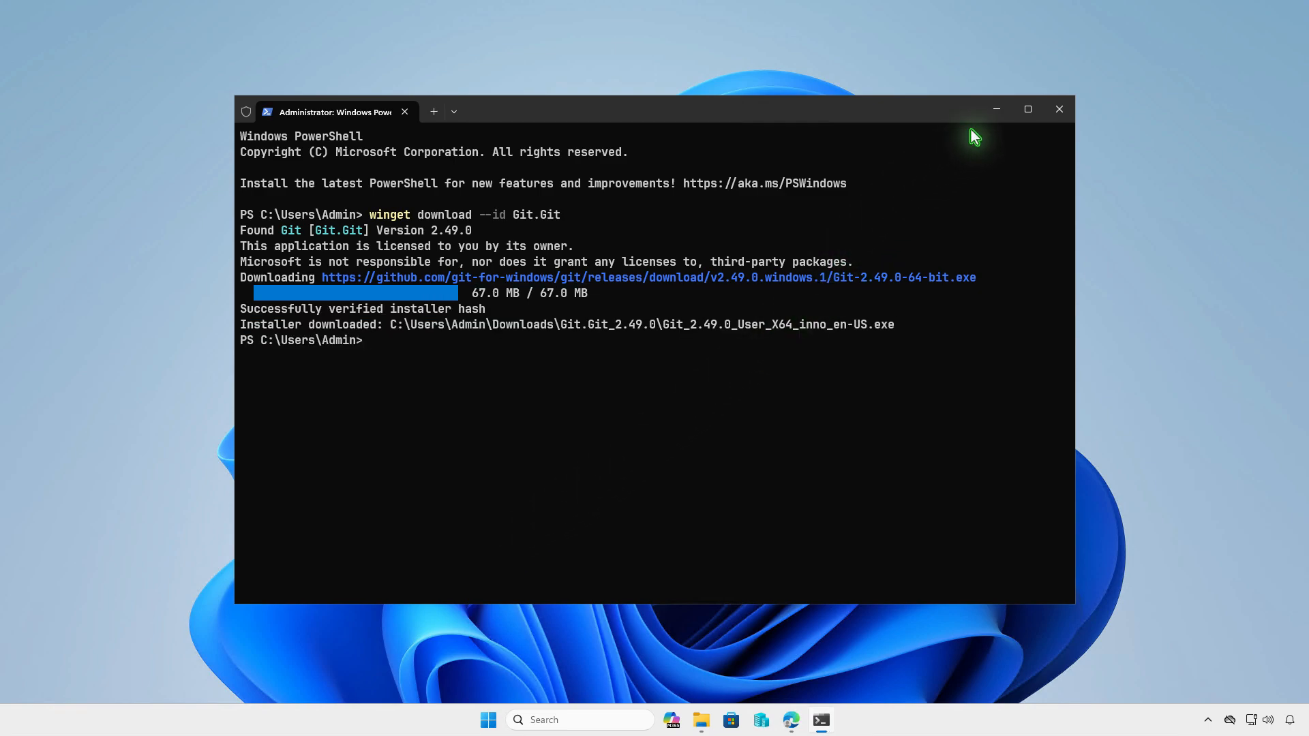
click(995, 110)
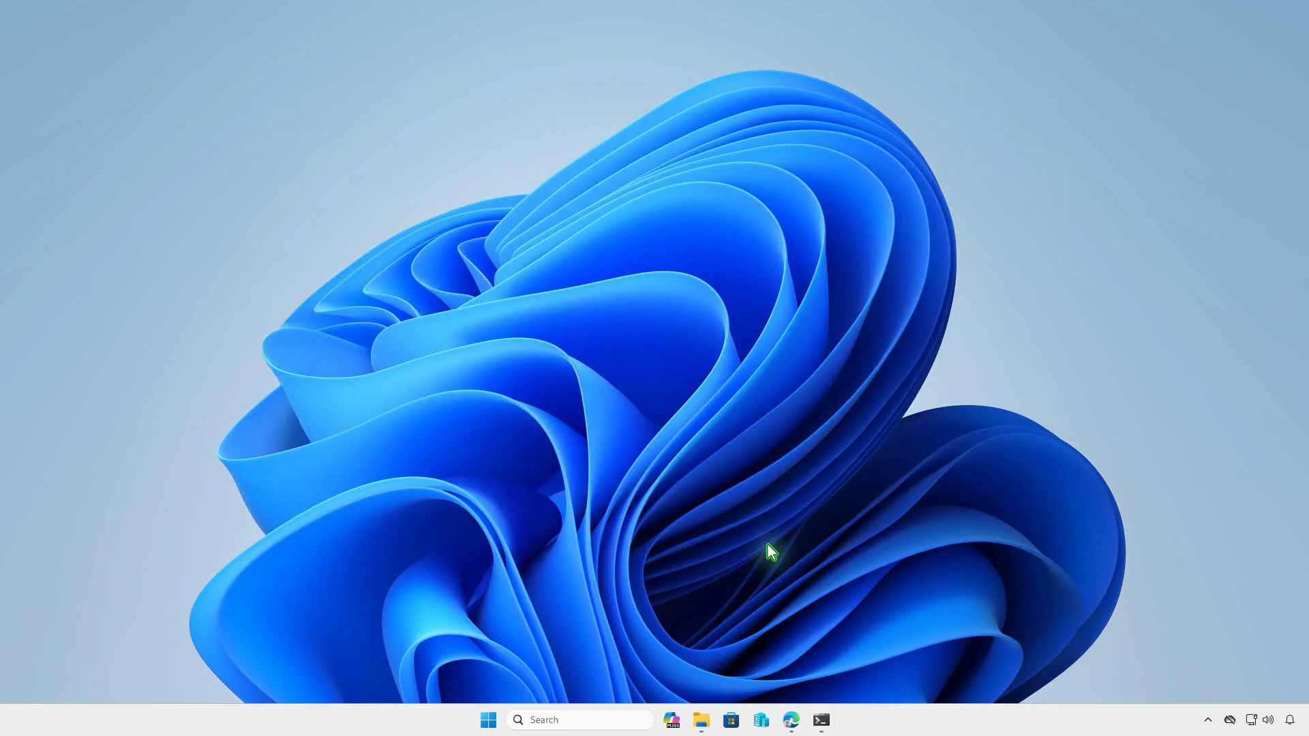
click(702, 721)
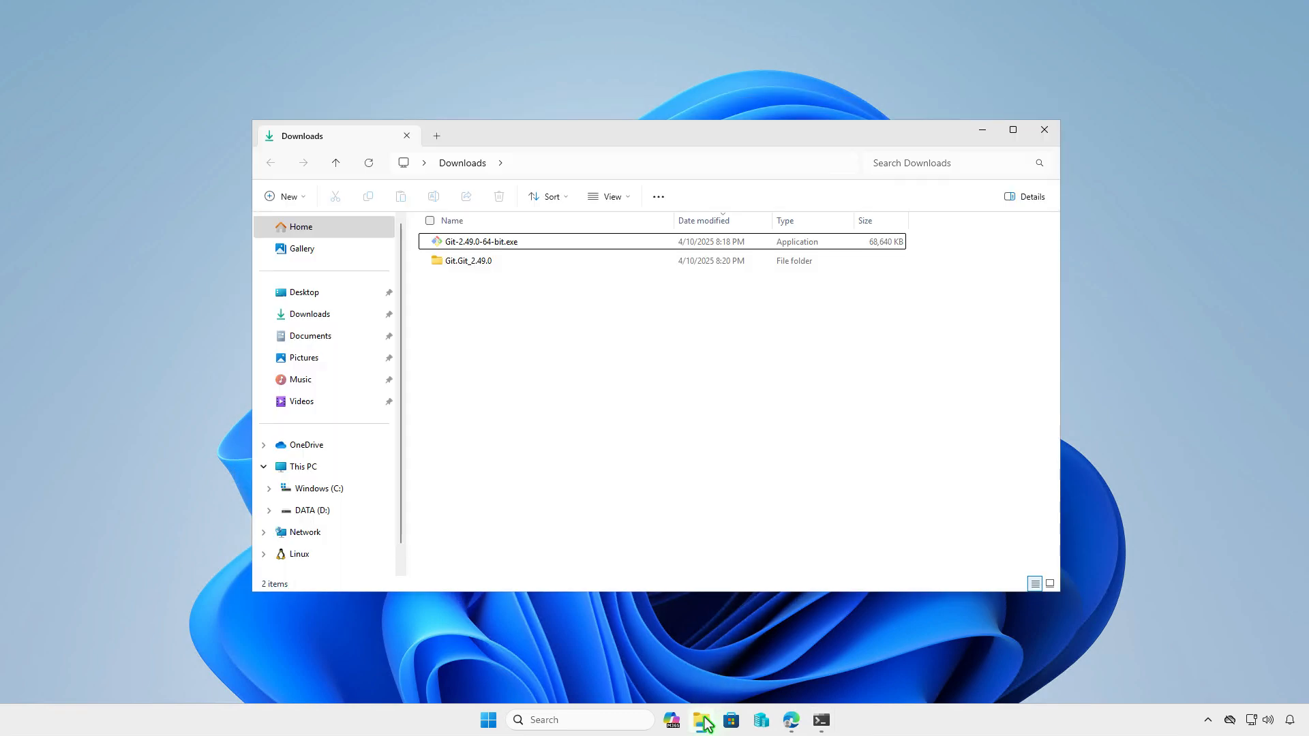
click(615, 264)
double_click(615, 265)
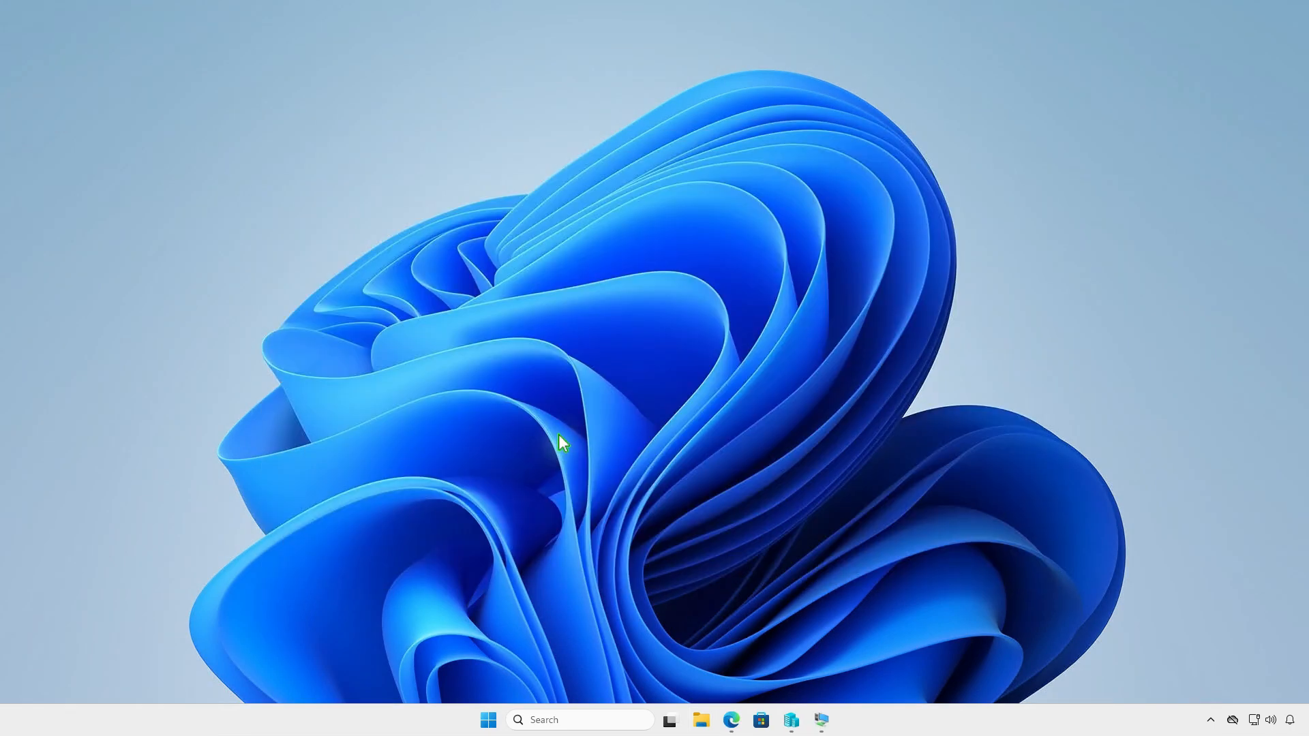
click(701, 720)
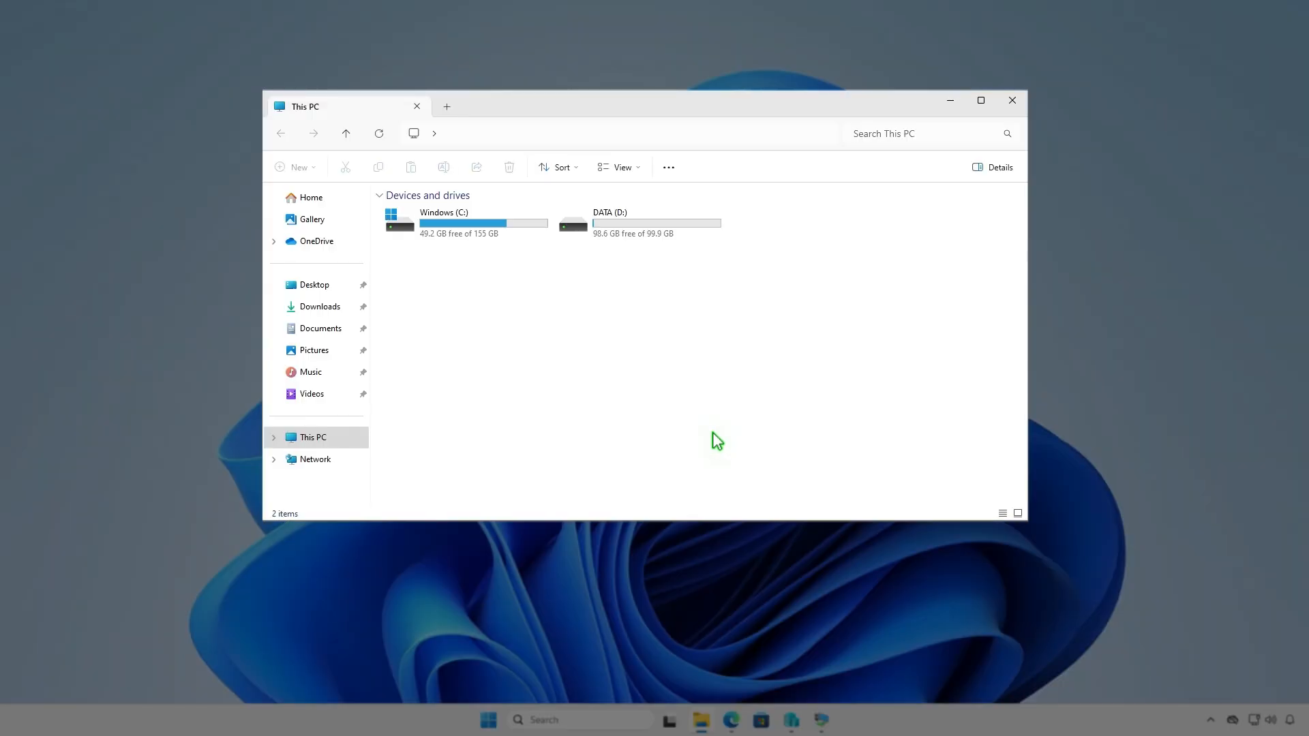
Create a new folder named Intune on DATA (D:) and open it
double_click(678, 231)
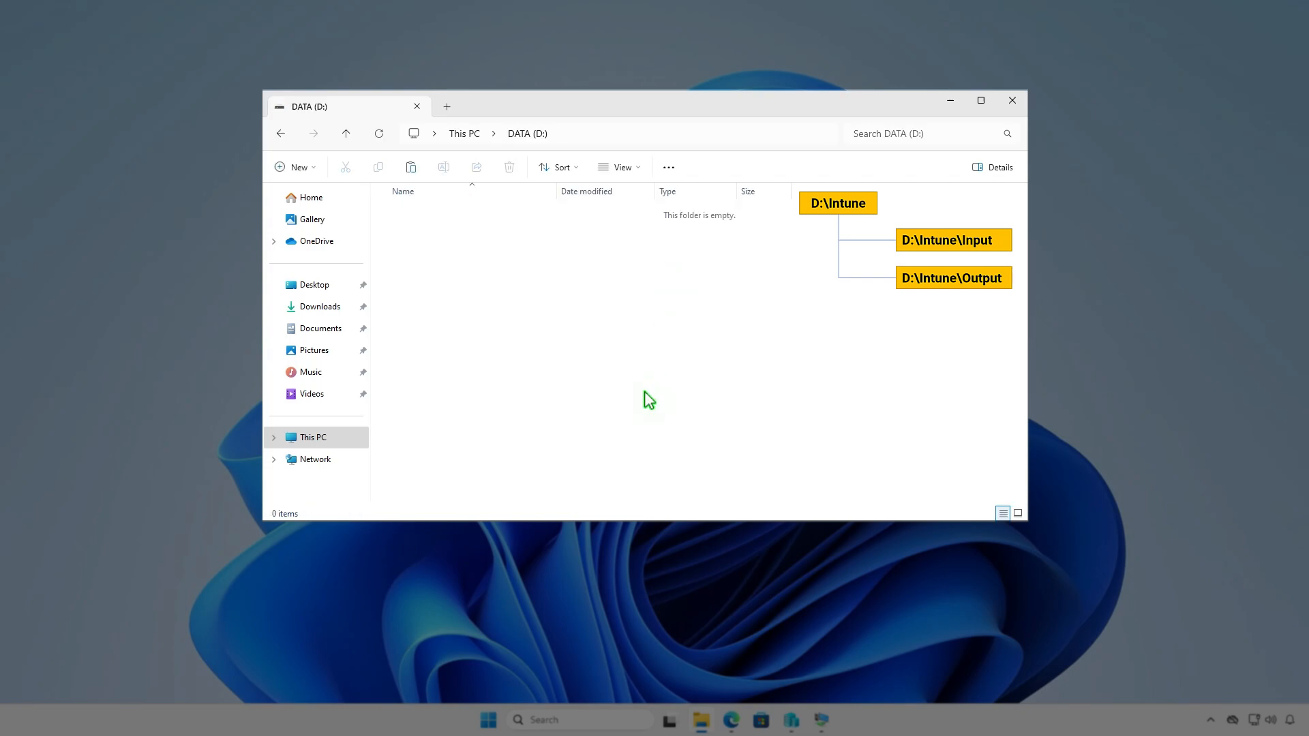
click(309, 168)
click(334, 197)
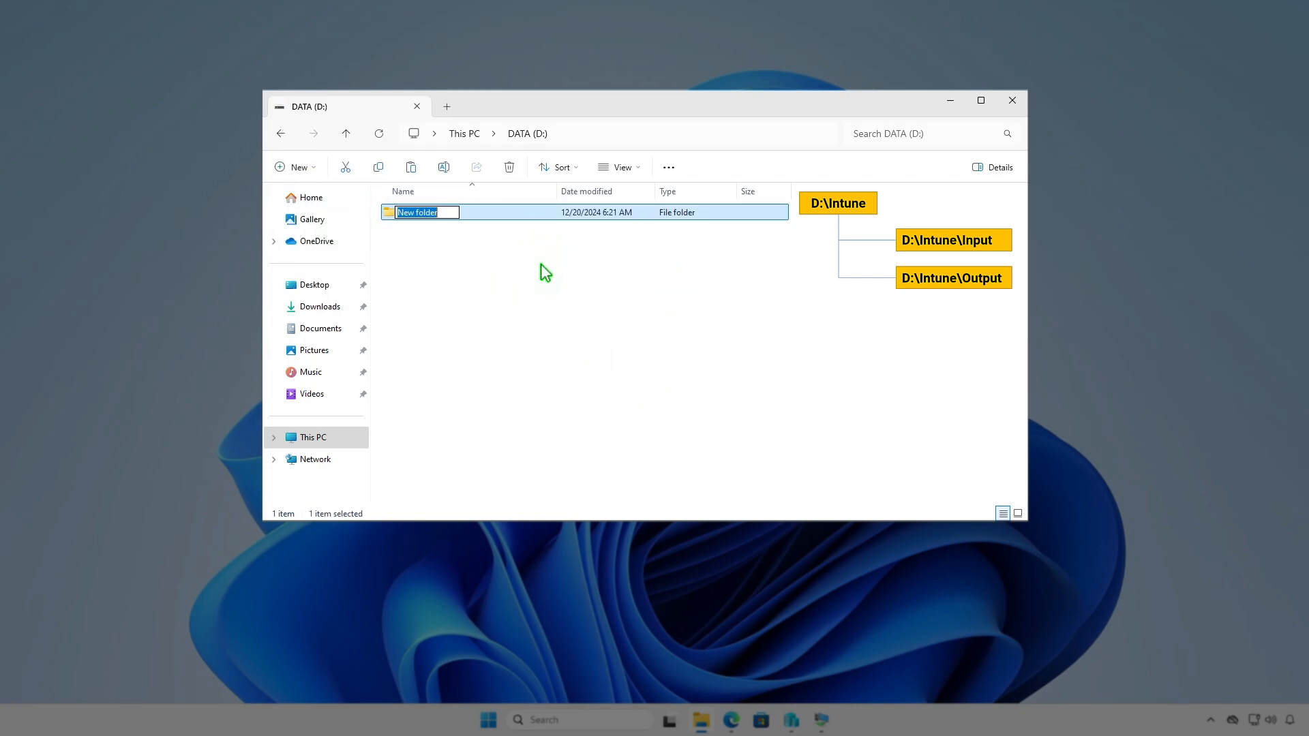
text(Intune)
key(Return)
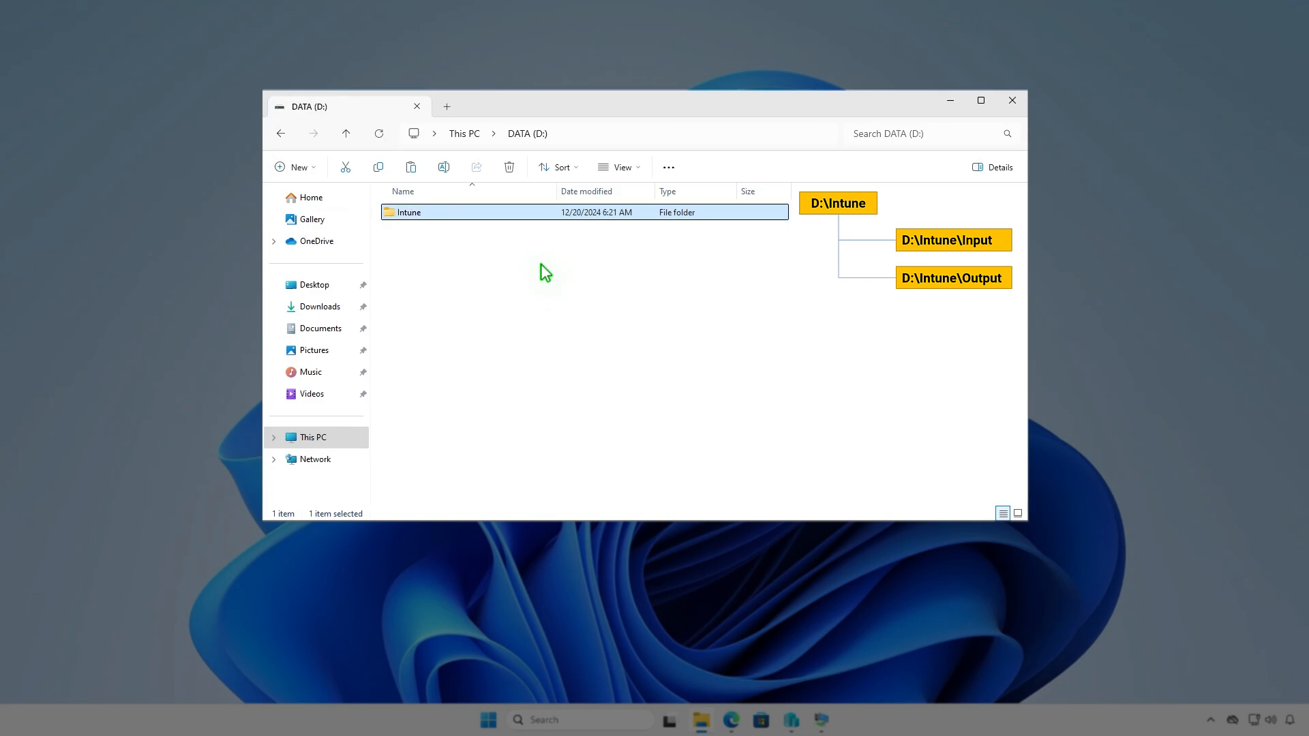
key(Return)
Add Input and Output subfolders inside D:\Intune
right_click(541, 265)
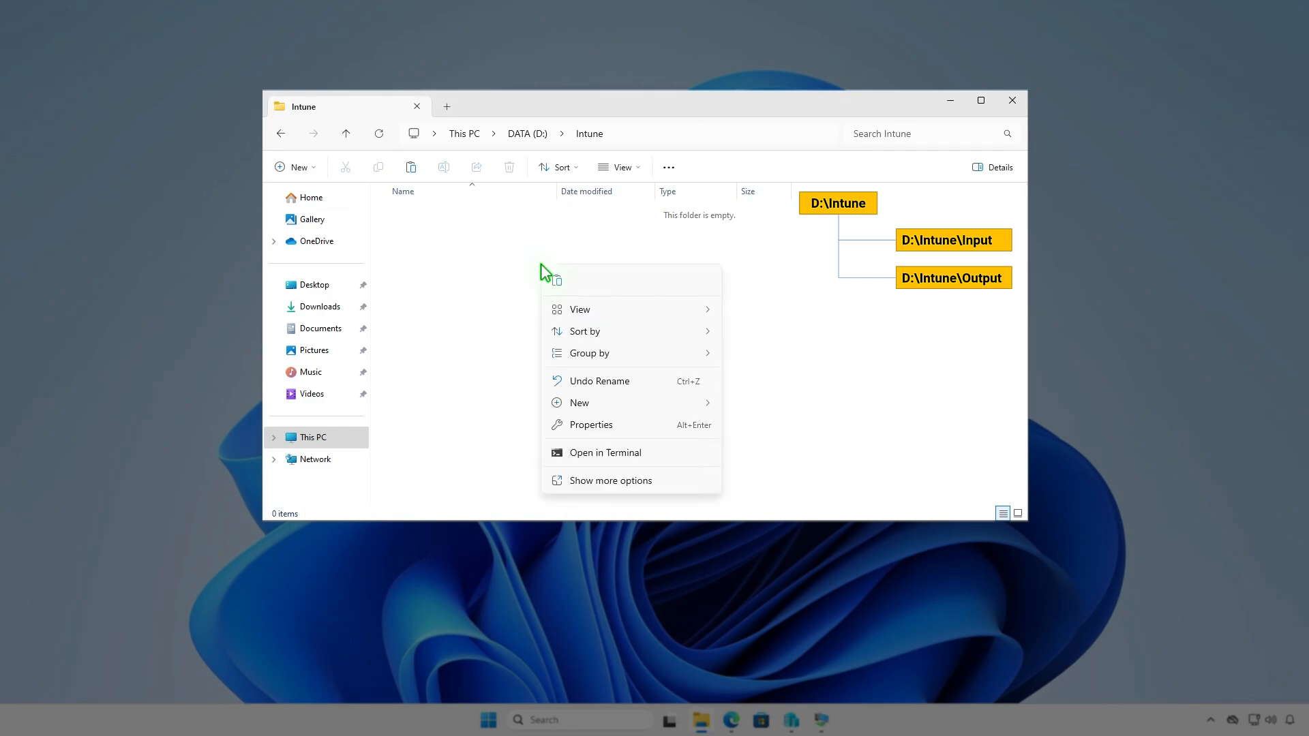
mouse_move(593, 407)
click(761, 406)
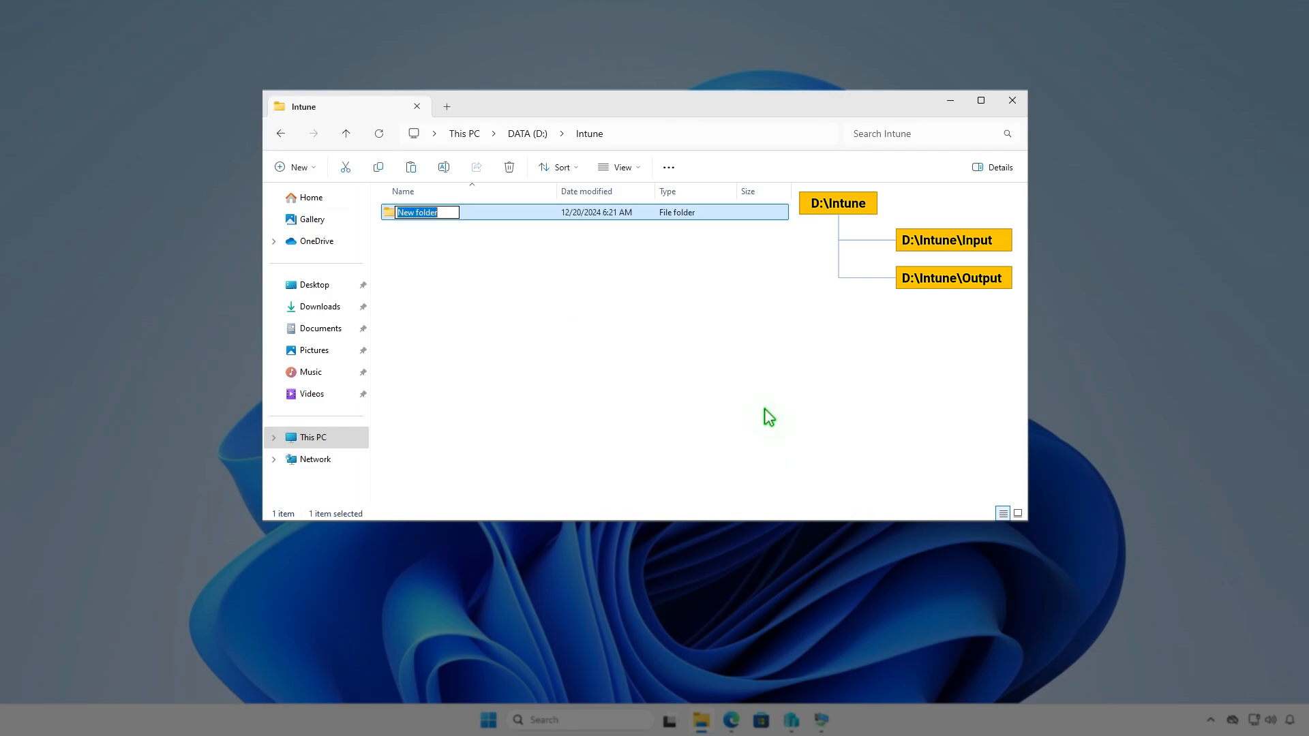
text(Input)
key(Return)
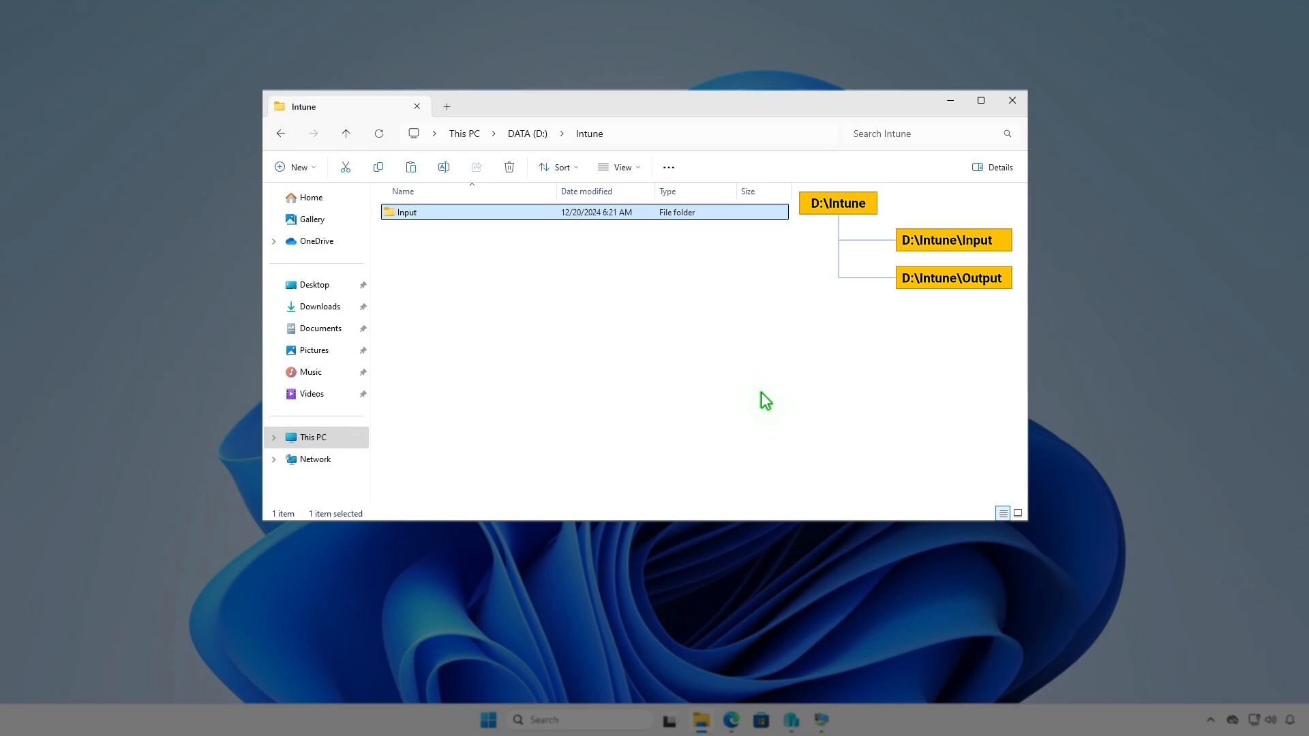
key(ctrl+shift+n)
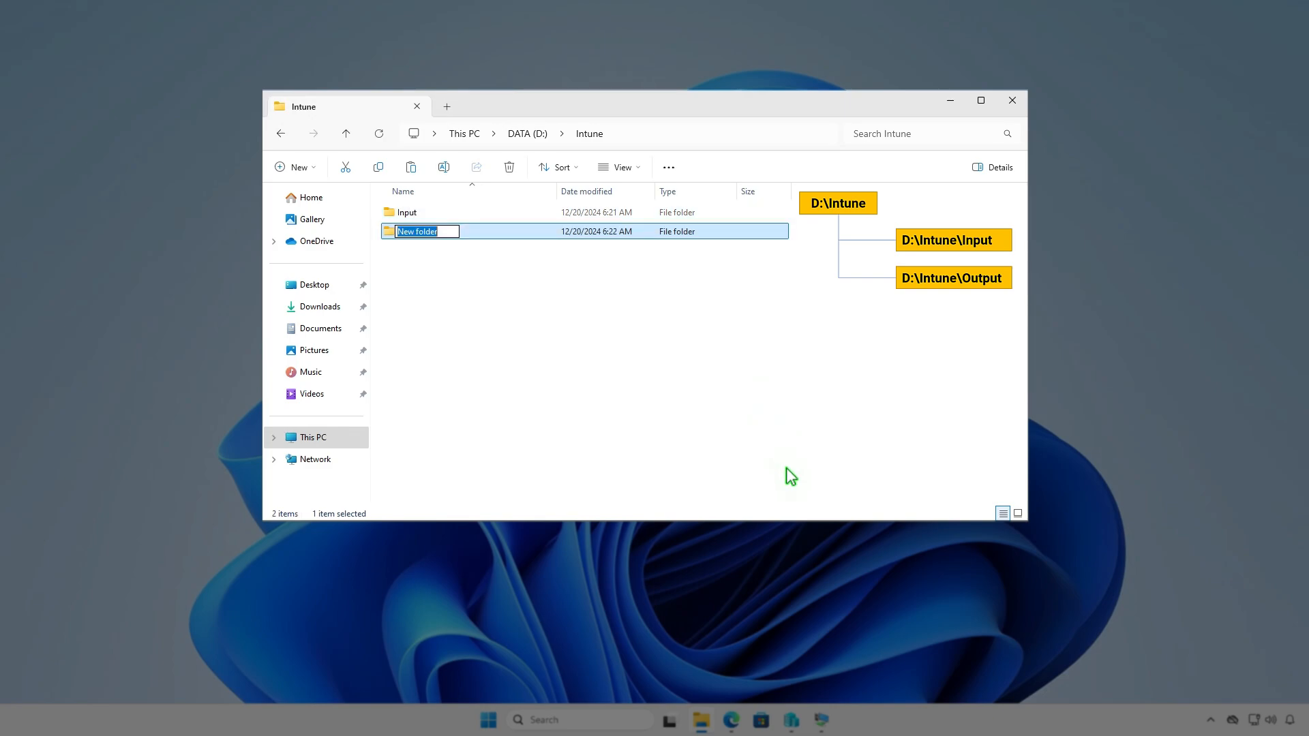
text(Output)
key(Return)
click(711, 366)
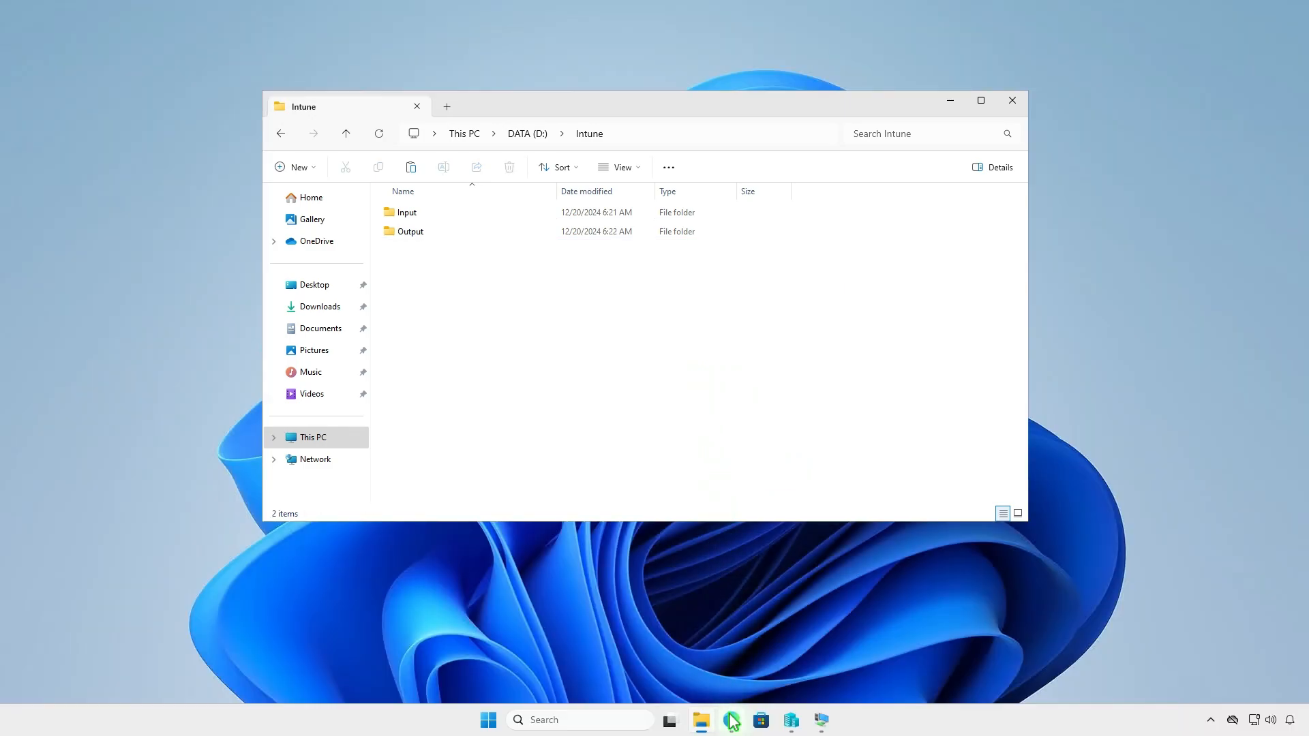
click(731, 720)
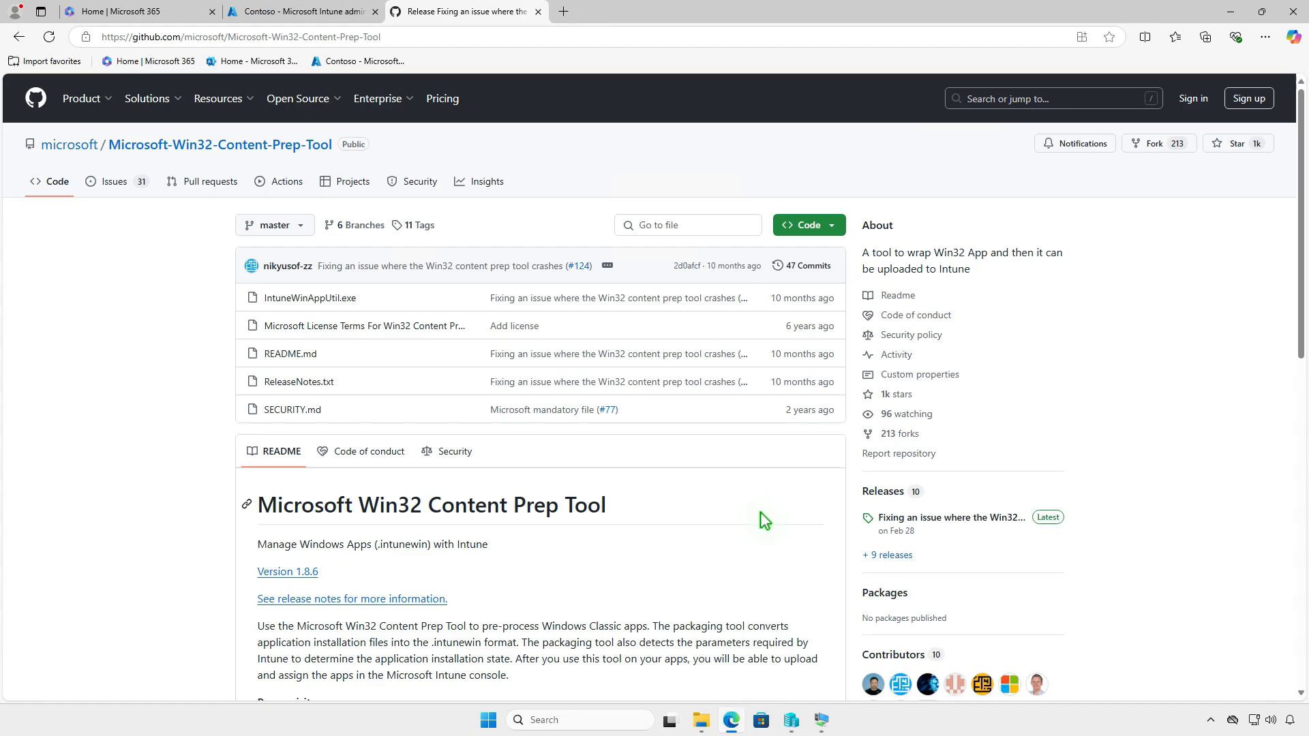
Download the v1.8.6 Source code (zip) of the Win32 Content Prep Tool and open it from Downloads
click(984, 518)
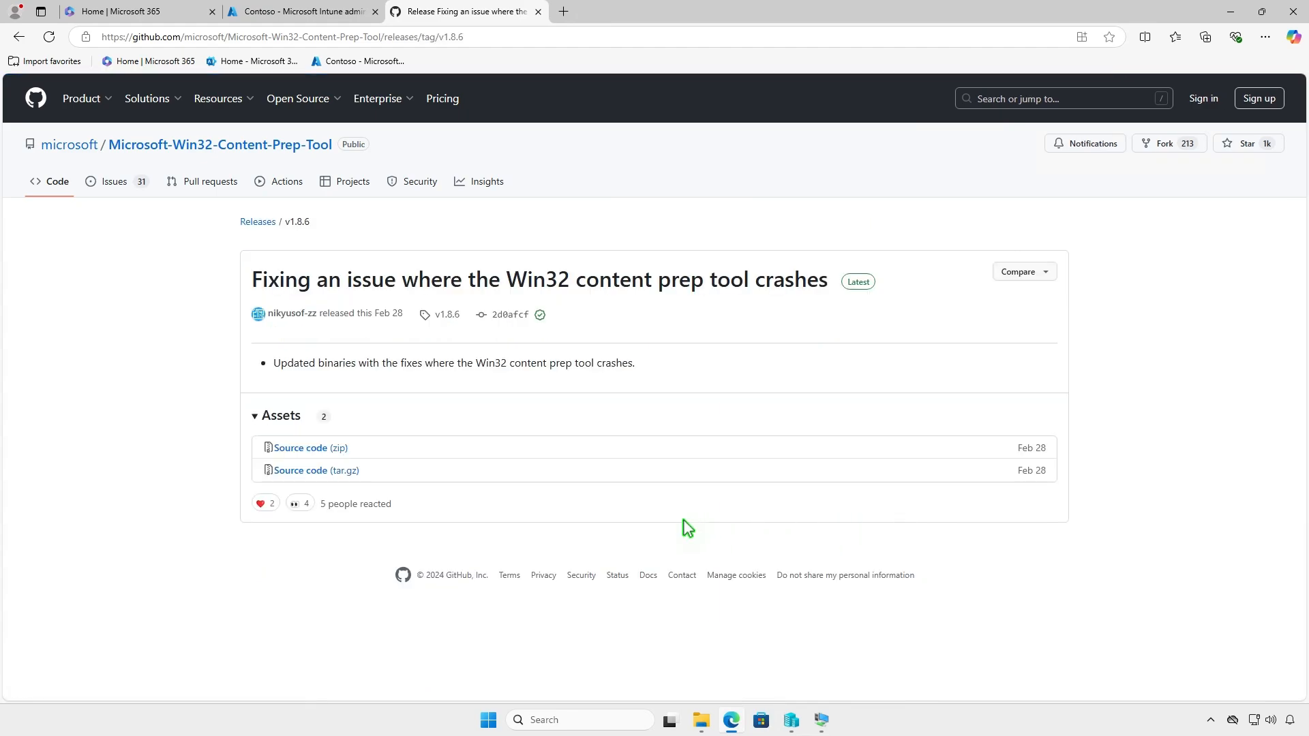
click(341, 450)
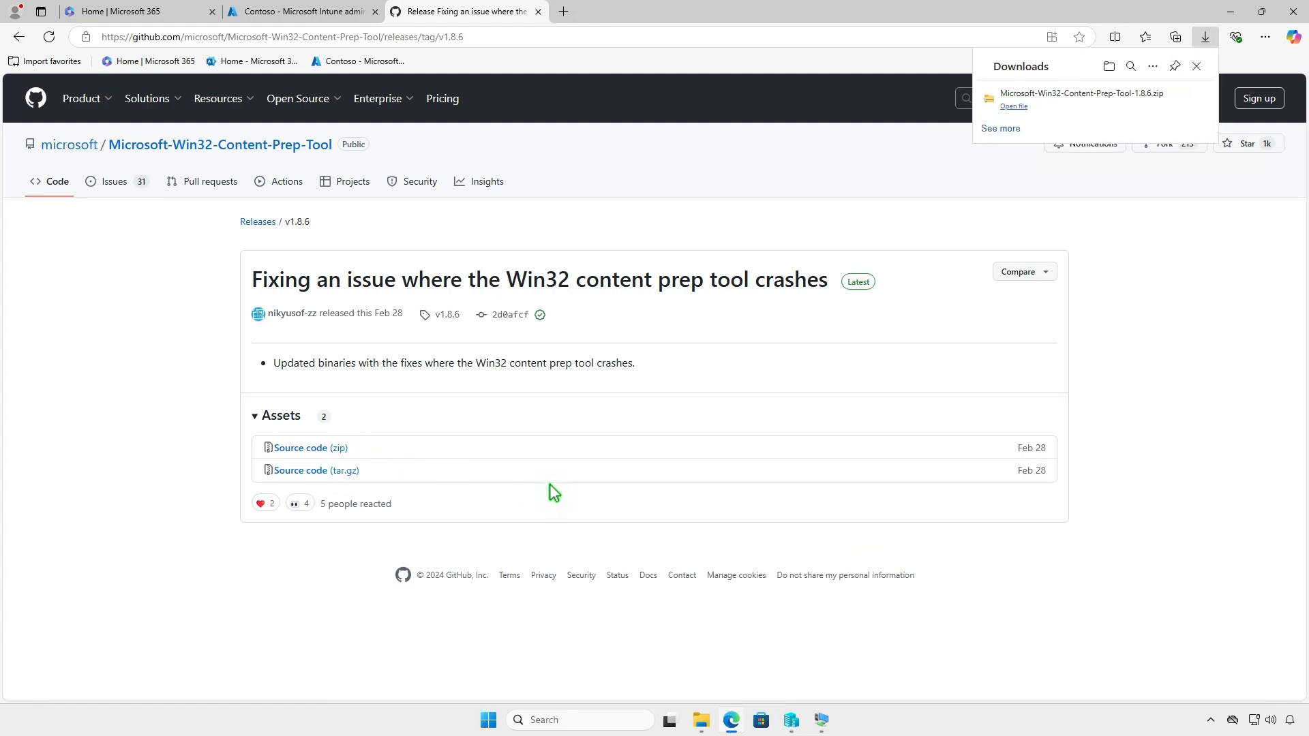
click(1157, 106)
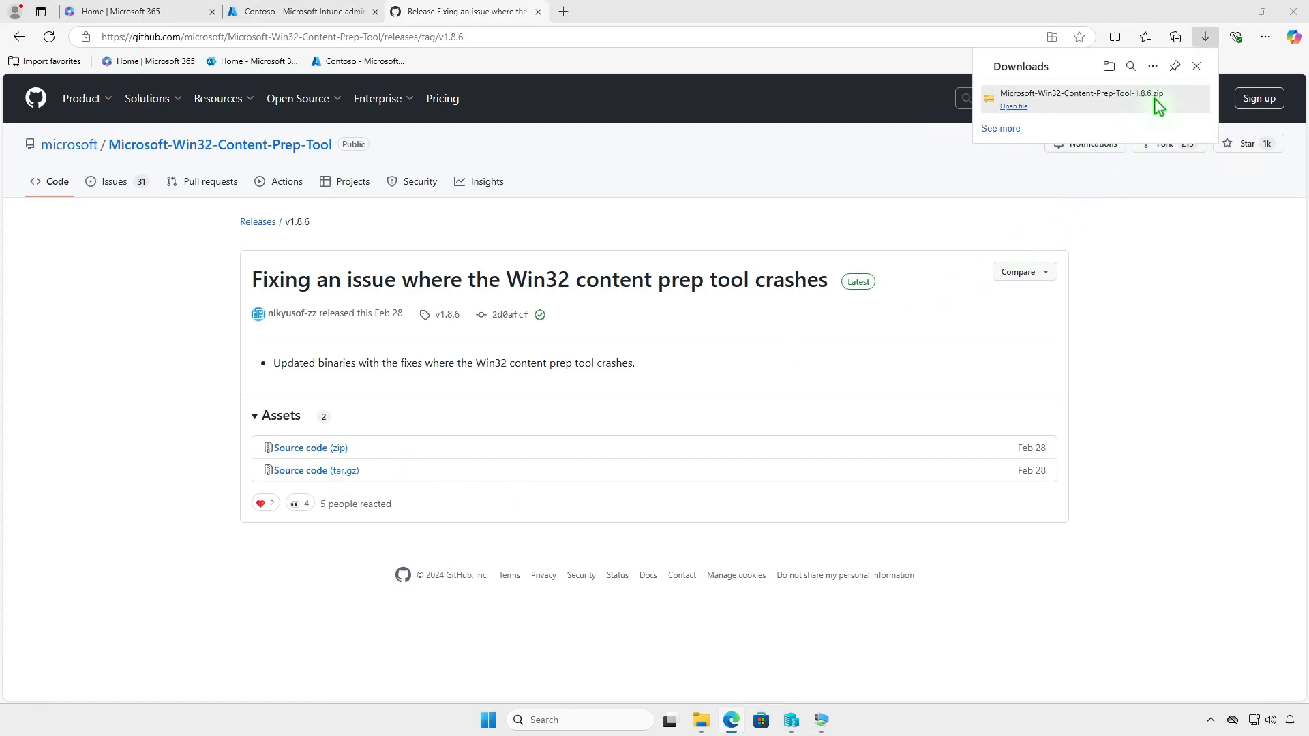
click(1231, 12)
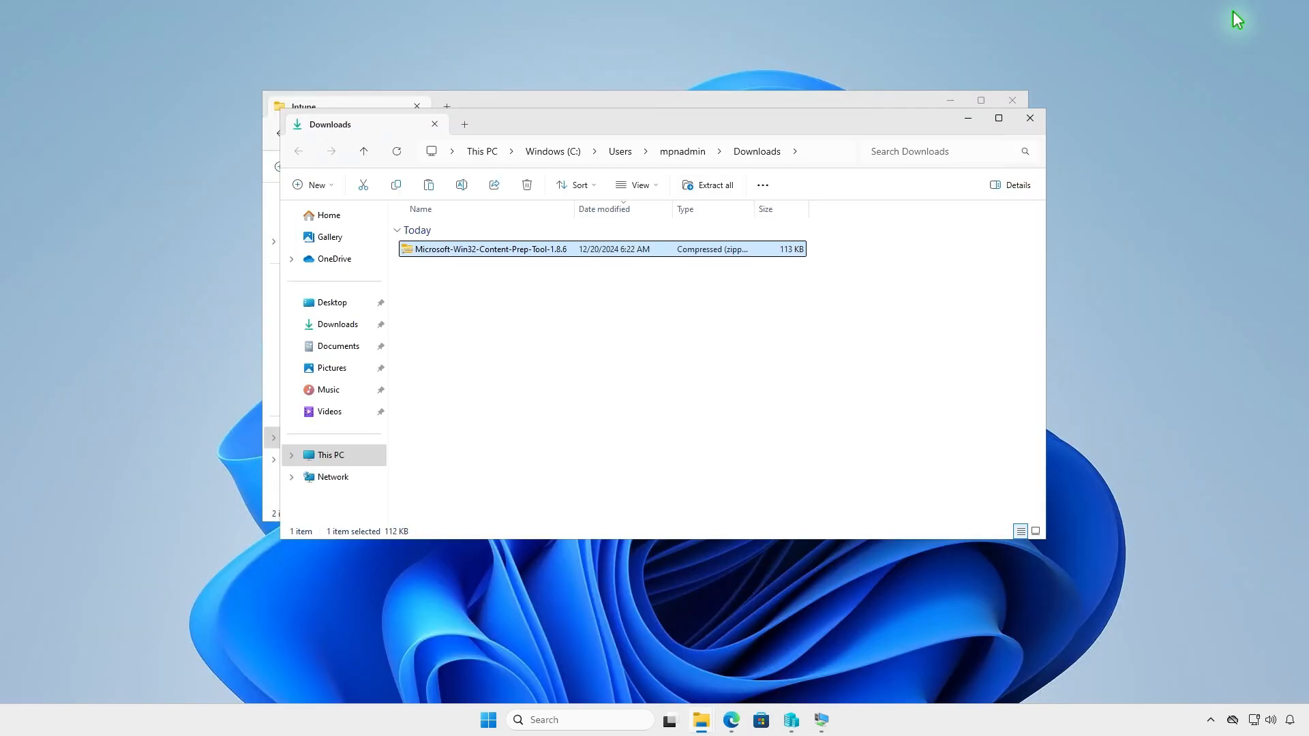
Extract the prep tool zip and copy IntuneWinAppUtil.exe from the extracted folder
click(716, 189)
click(766, 489)
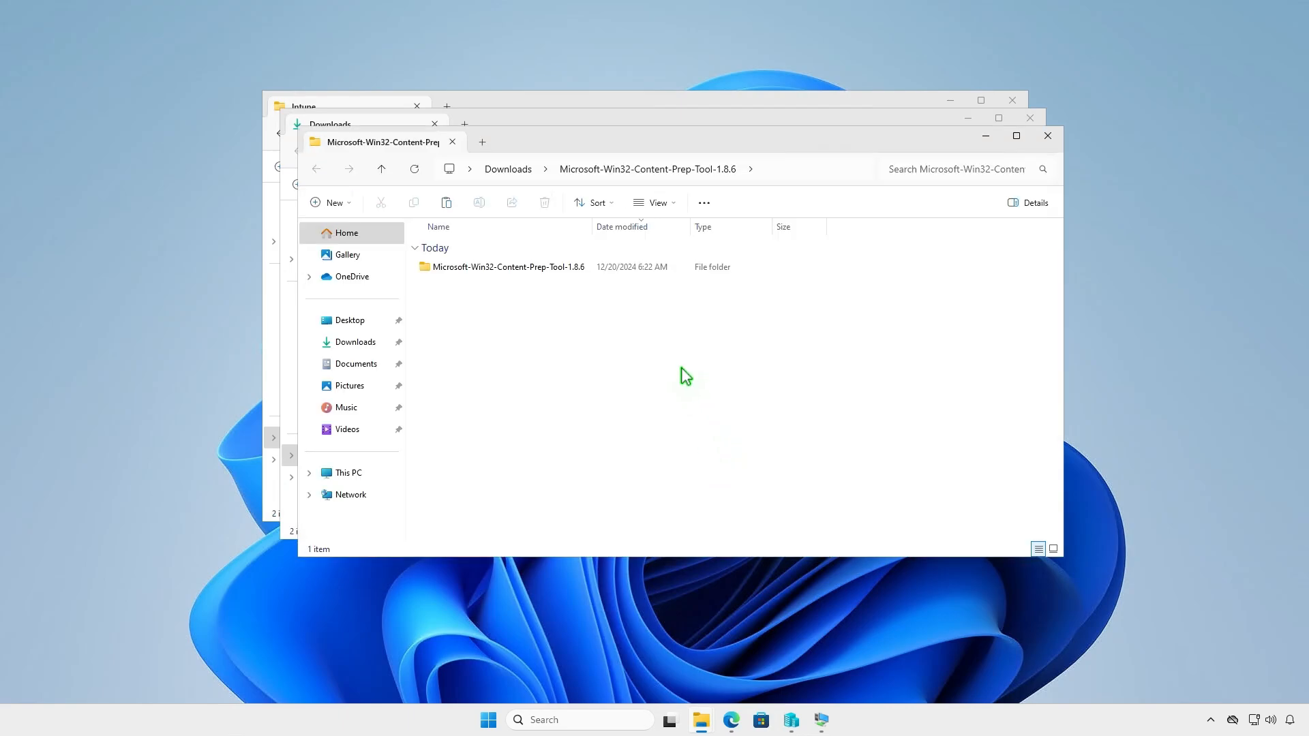
double_click(584, 268)
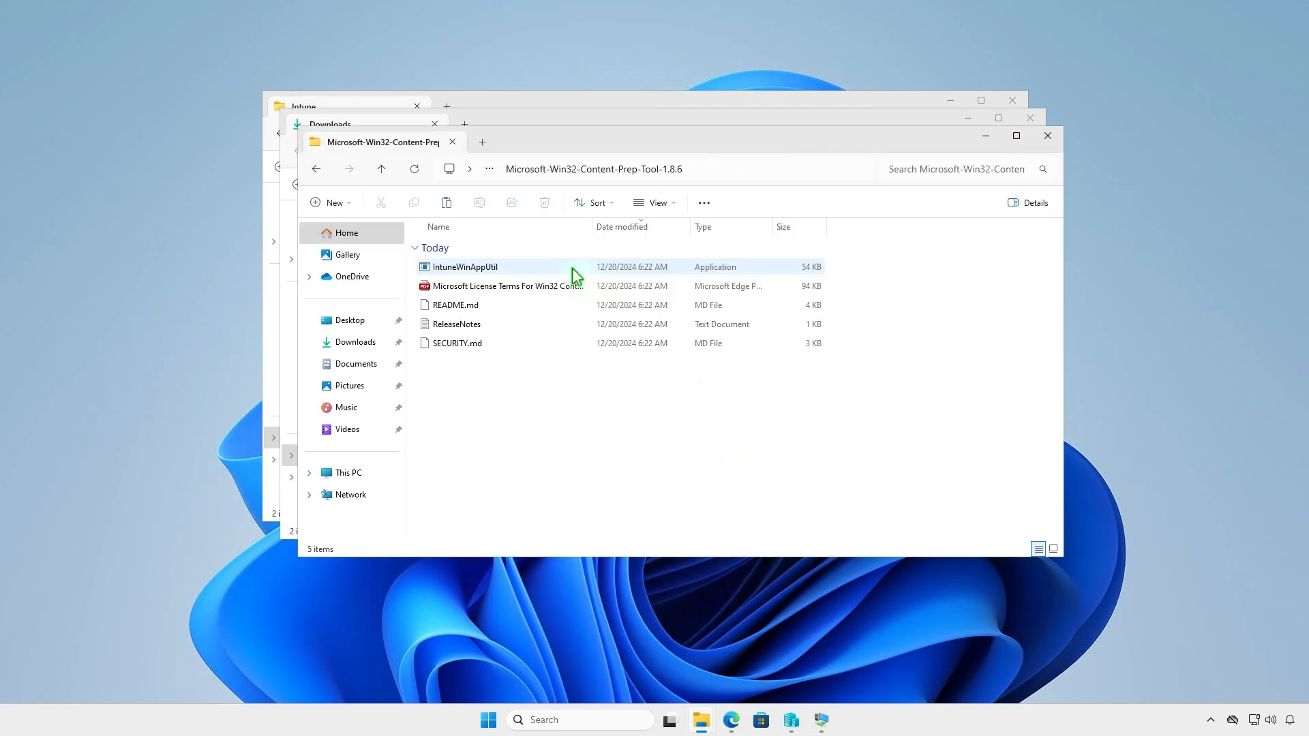
click(522, 266)
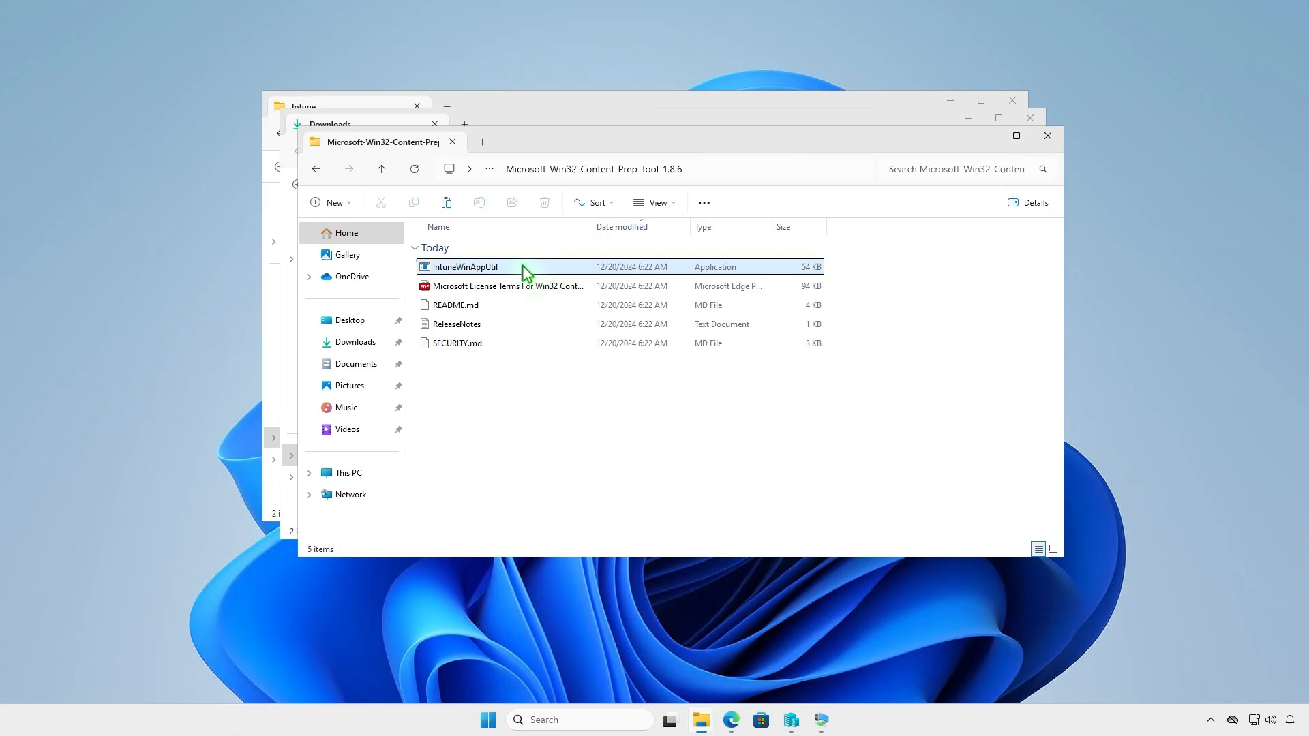
right_click(522, 269)
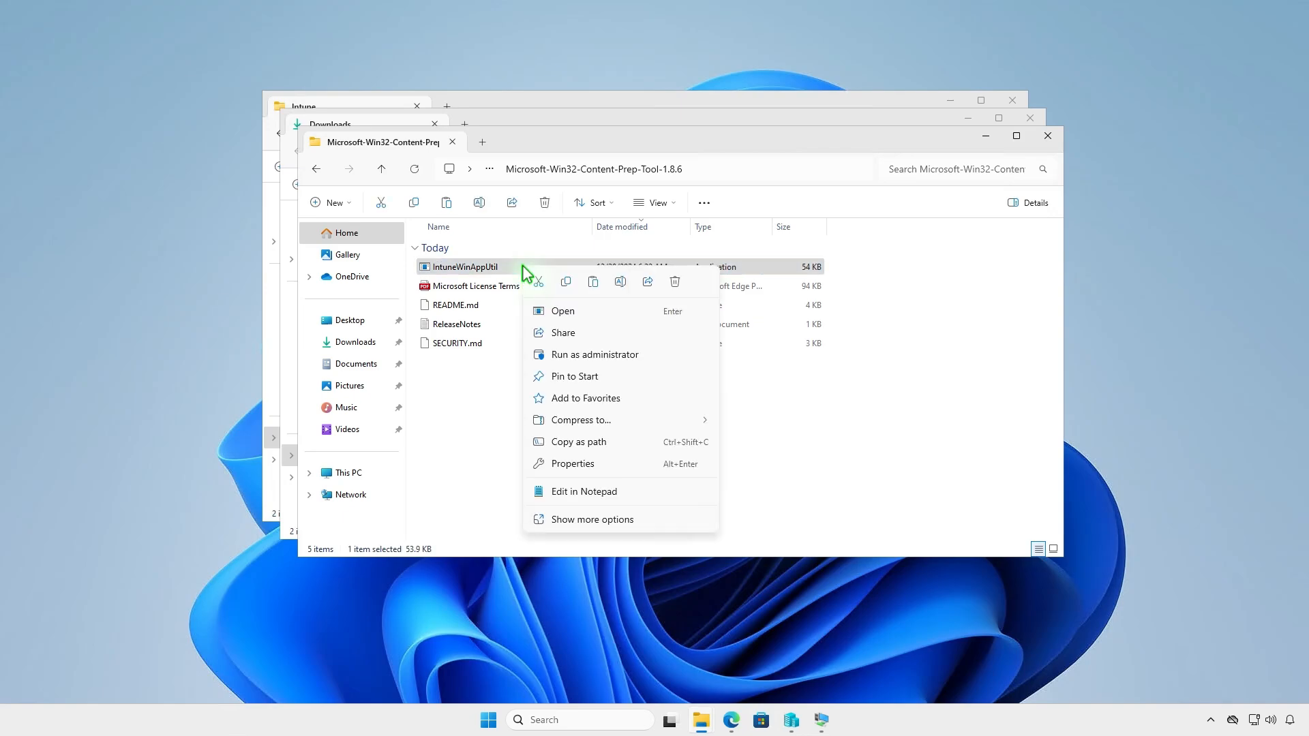
click(565, 282)
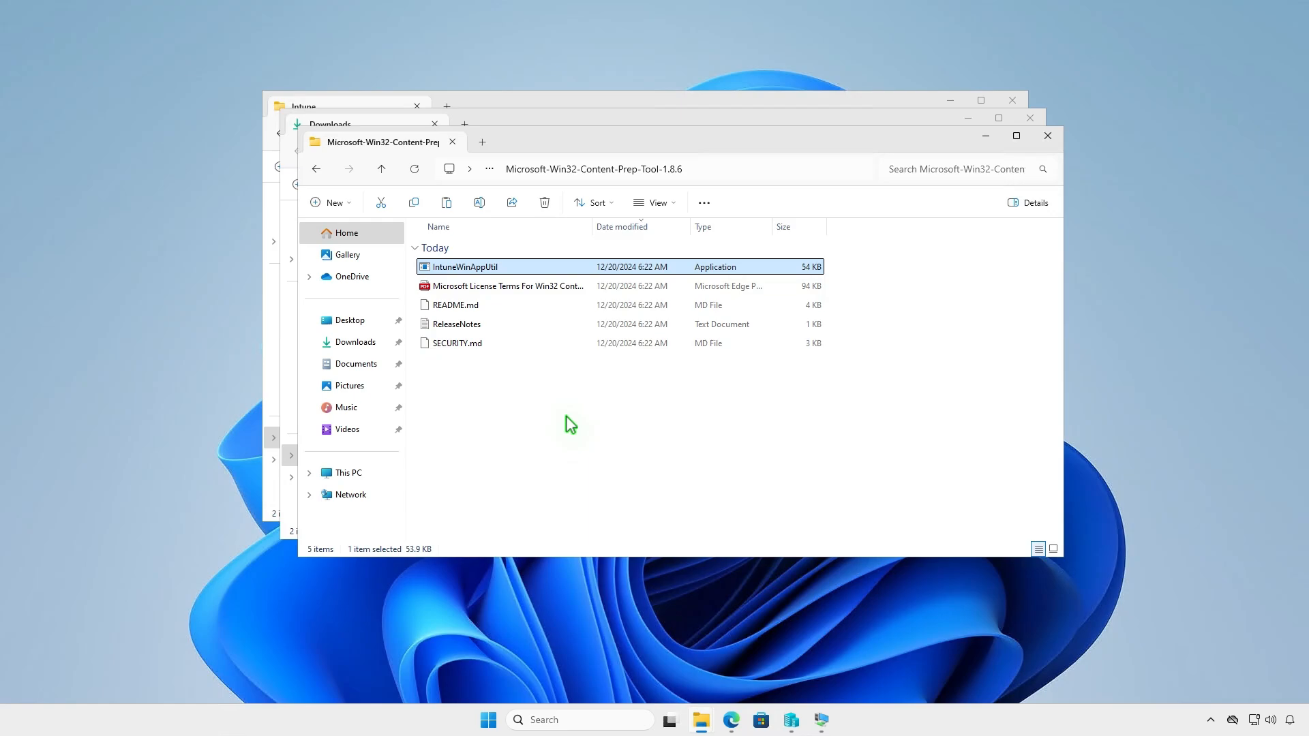
Close the extra Explorer windows and paste IntuneWinAppUtil into the Intune folder
click(1048, 135)
click(1031, 124)
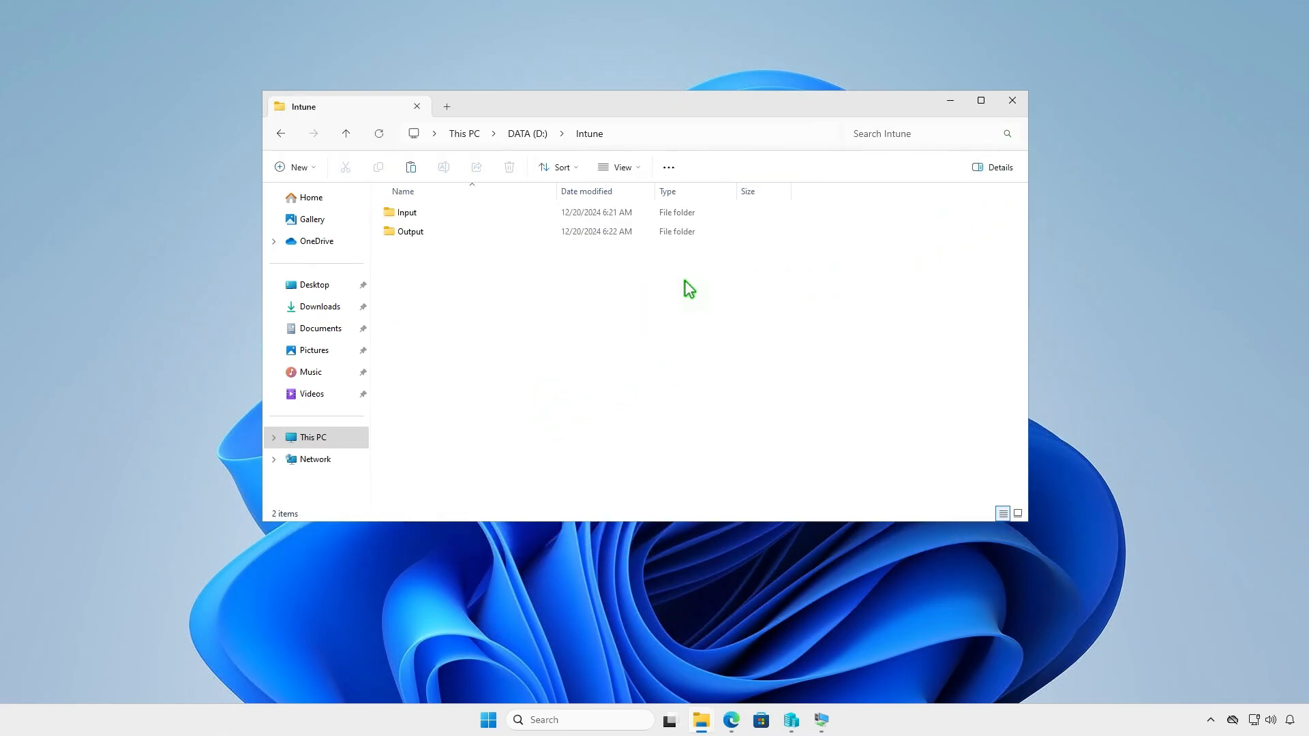
right_click(471, 294)
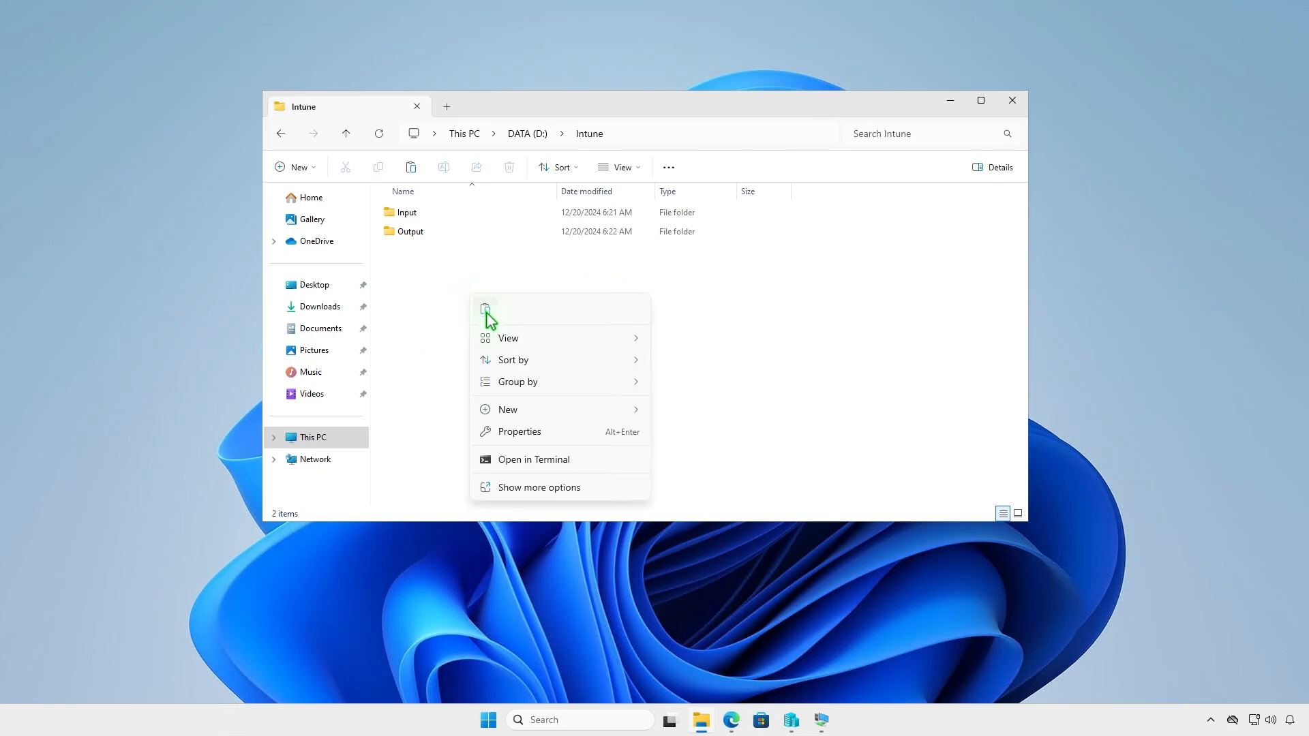
click(485, 311)
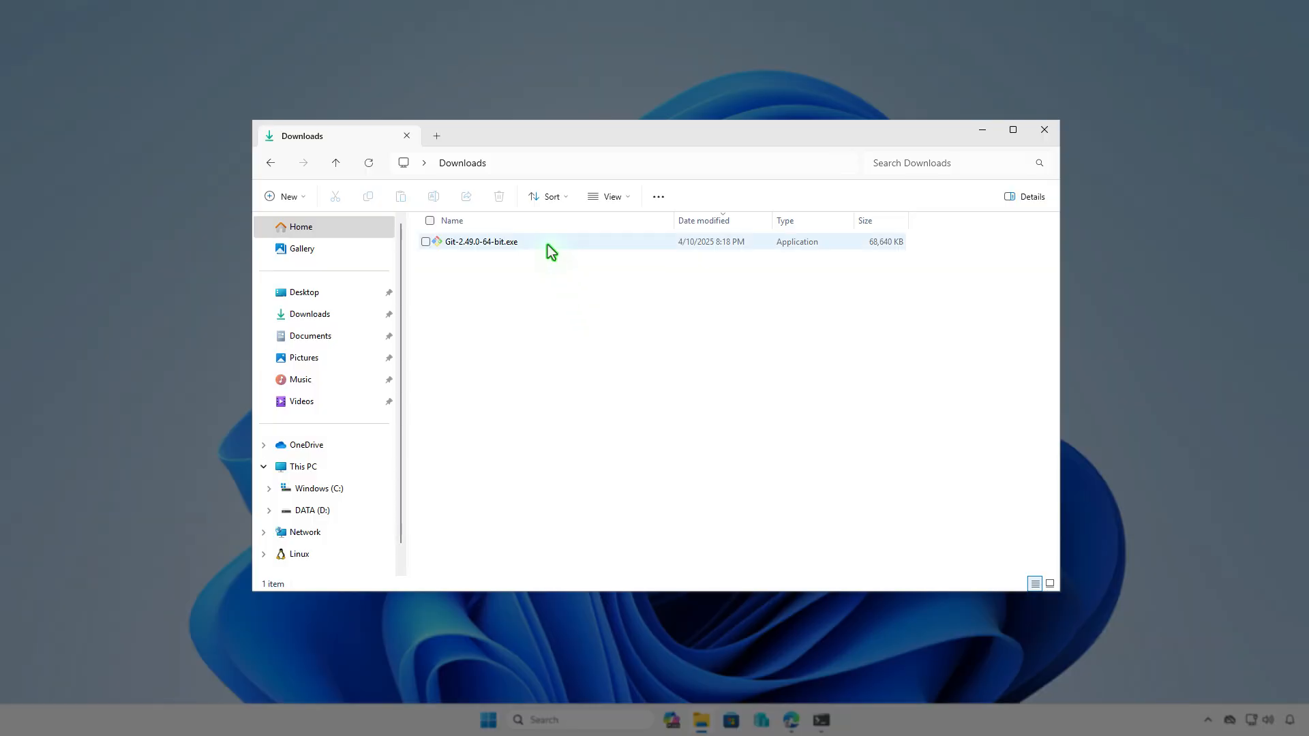
Rename Git-2.49.0-64-bit.exe to setup.exe and copy it
click(550, 251)
key(F2)
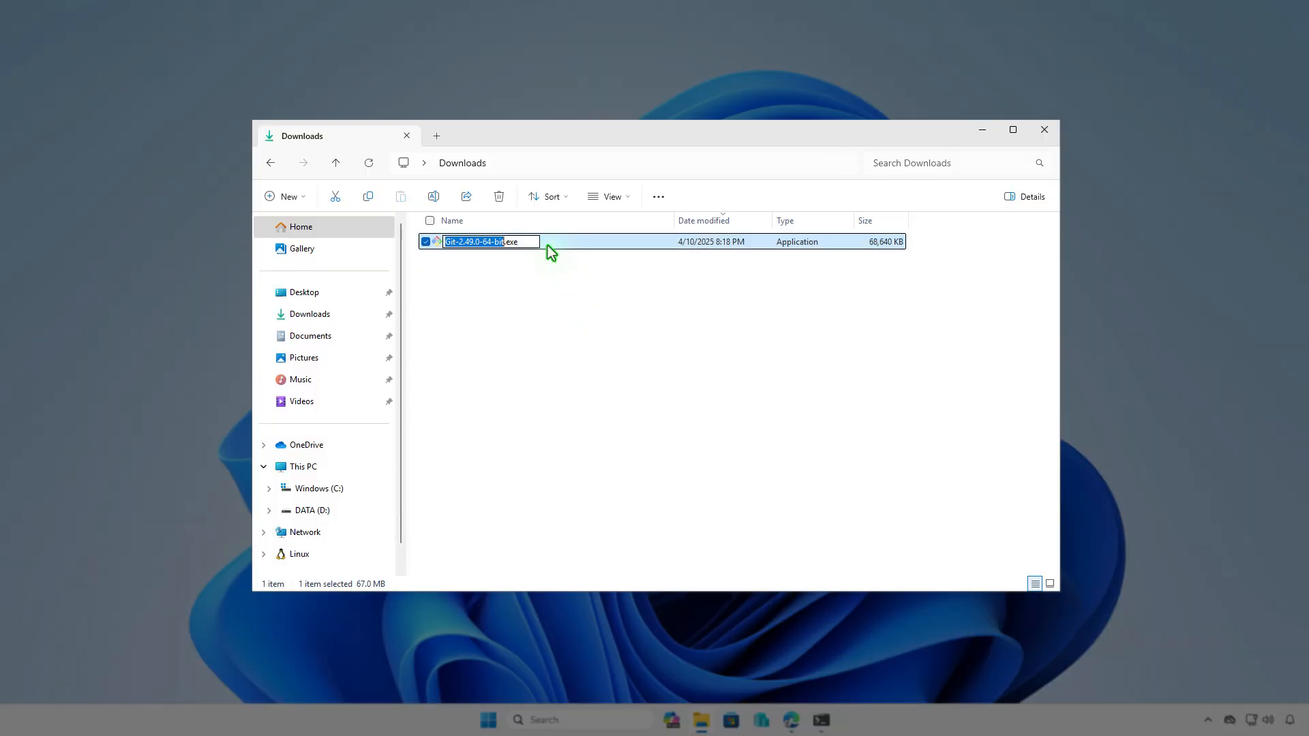
text(setu)
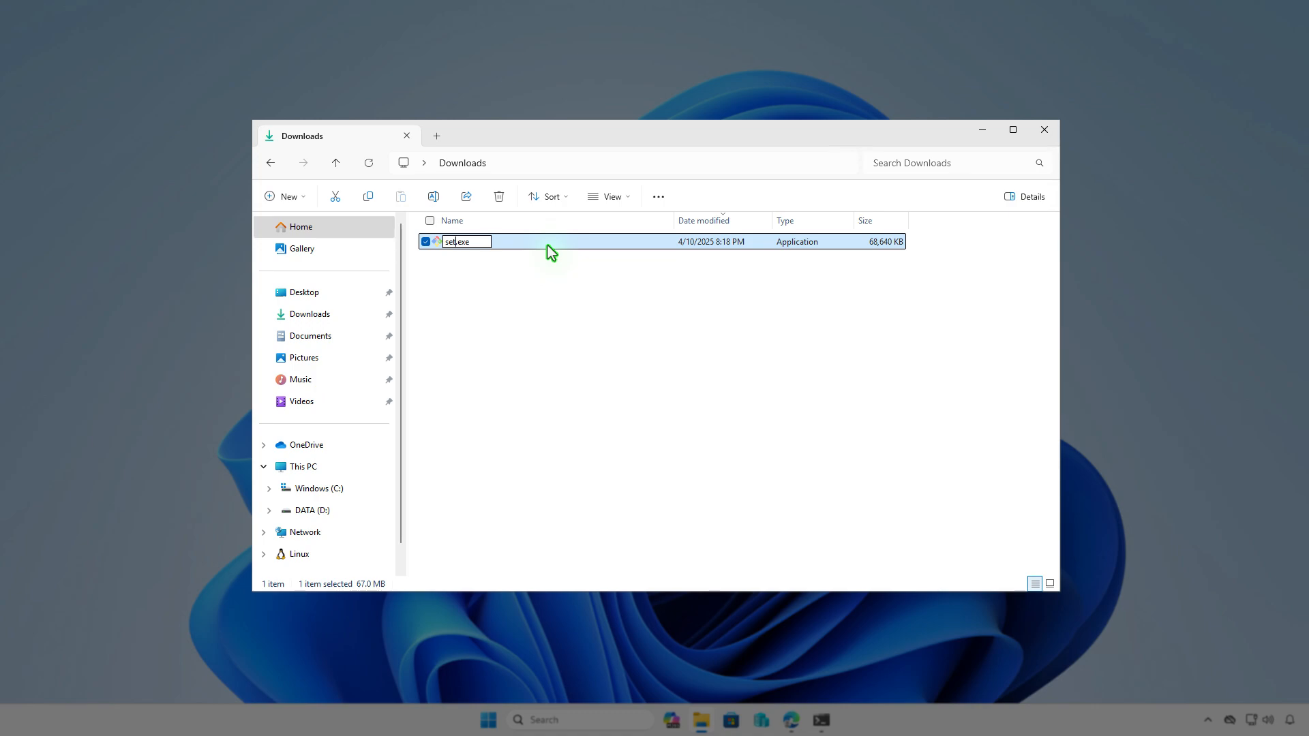
text(p)
key(Return)
right_click(549, 247)
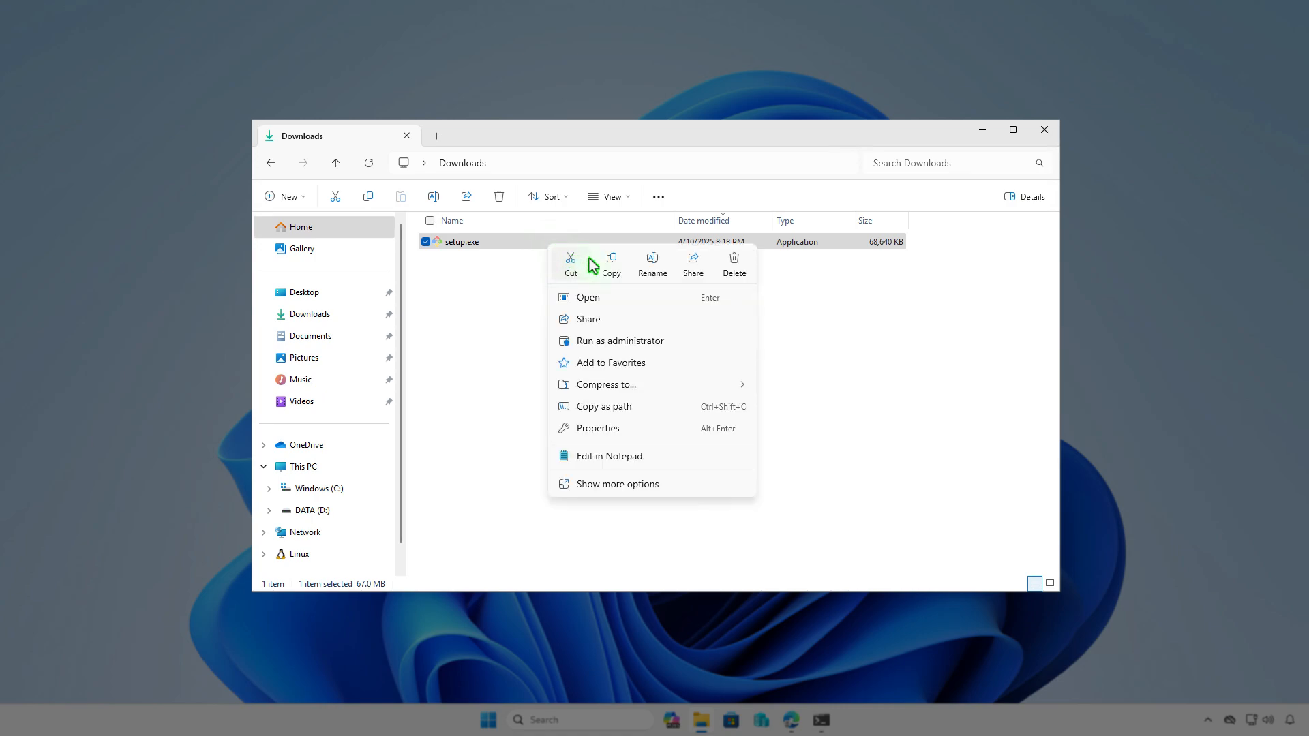
click(604, 264)
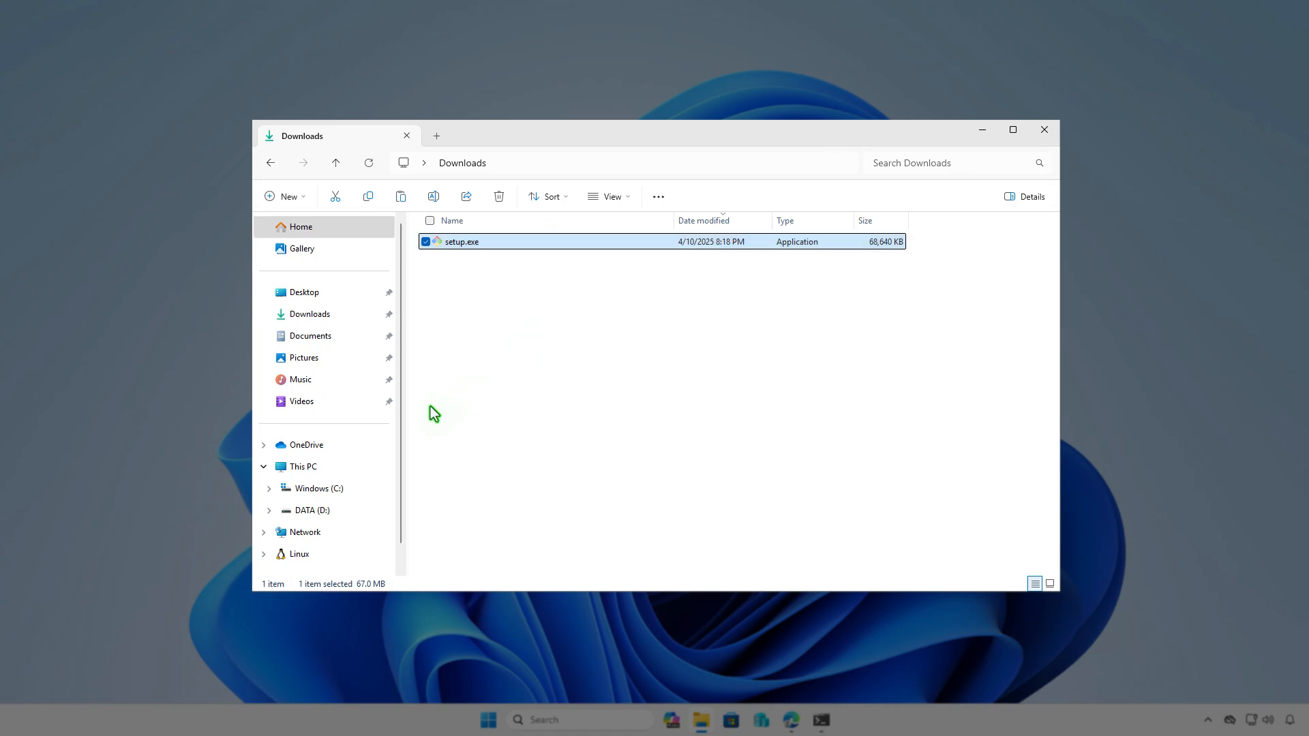
Paste setup.exe into D:\Intune\Input, then go back up to D:\Intune
click(349, 467)
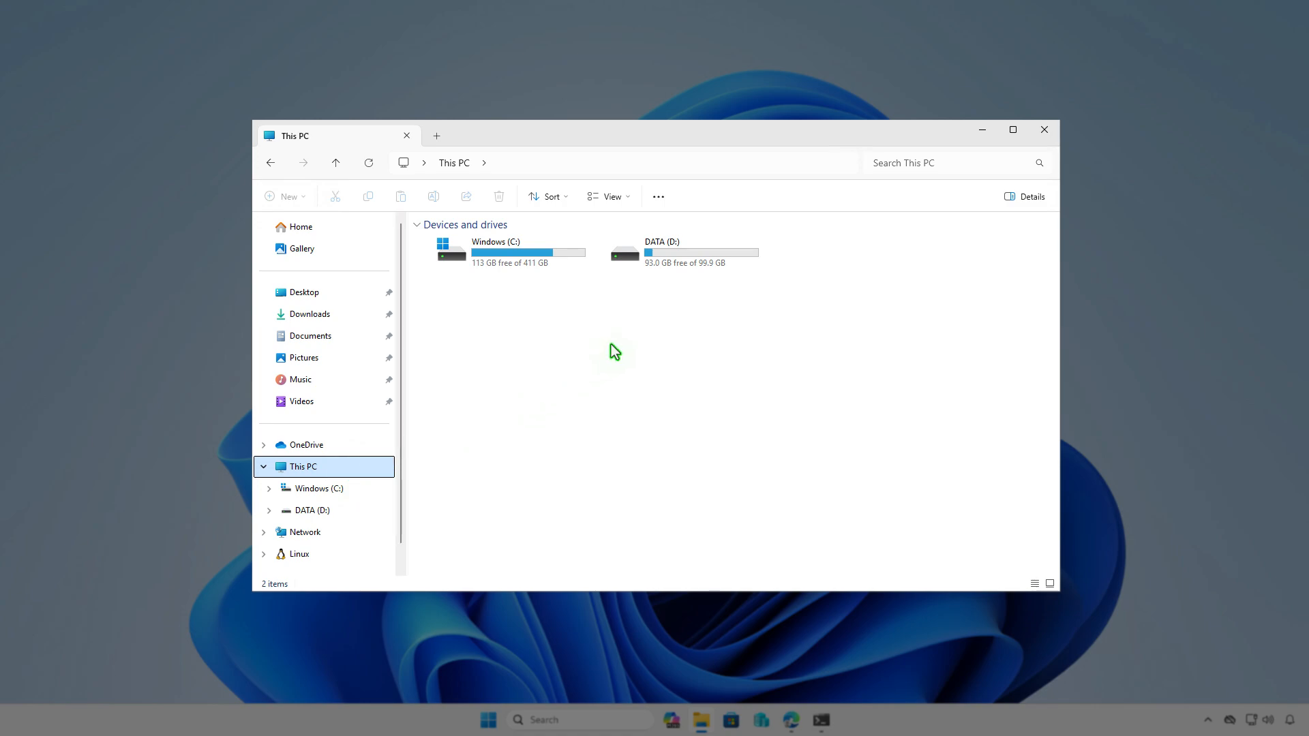
double_click(701, 268)
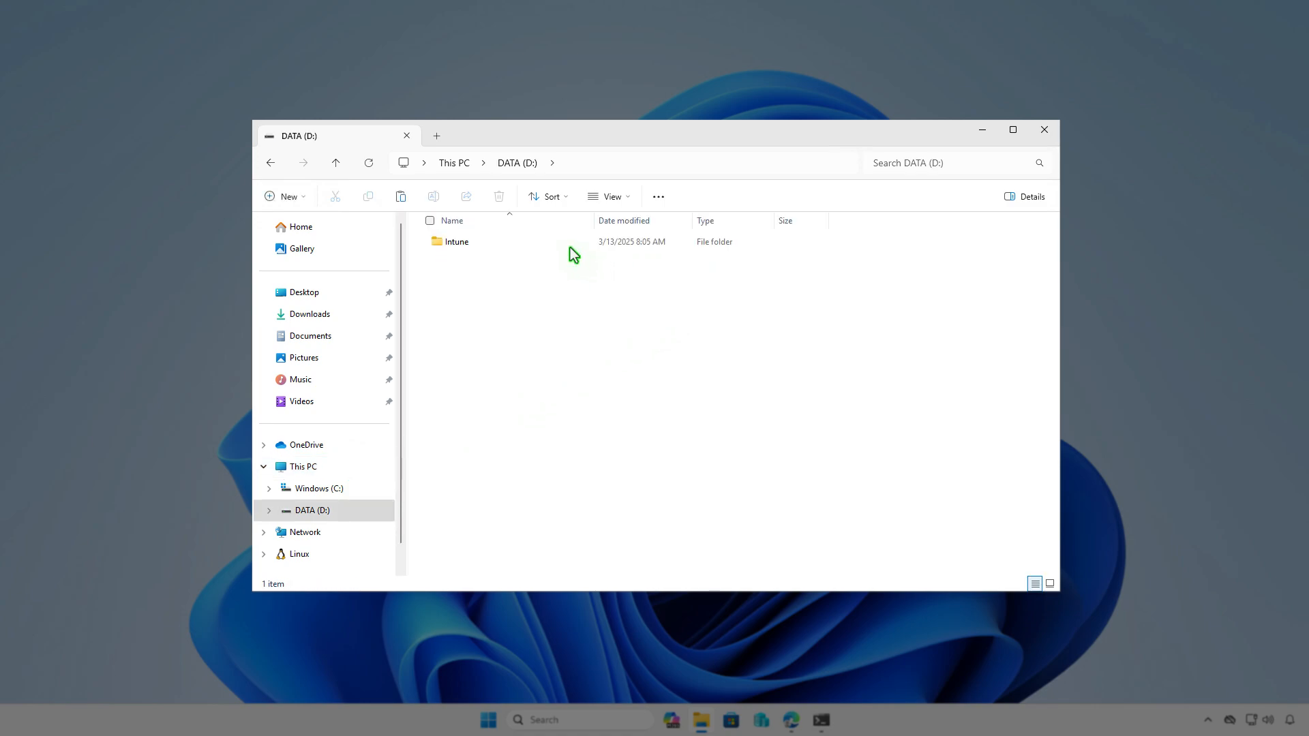
double_click(570, 245)
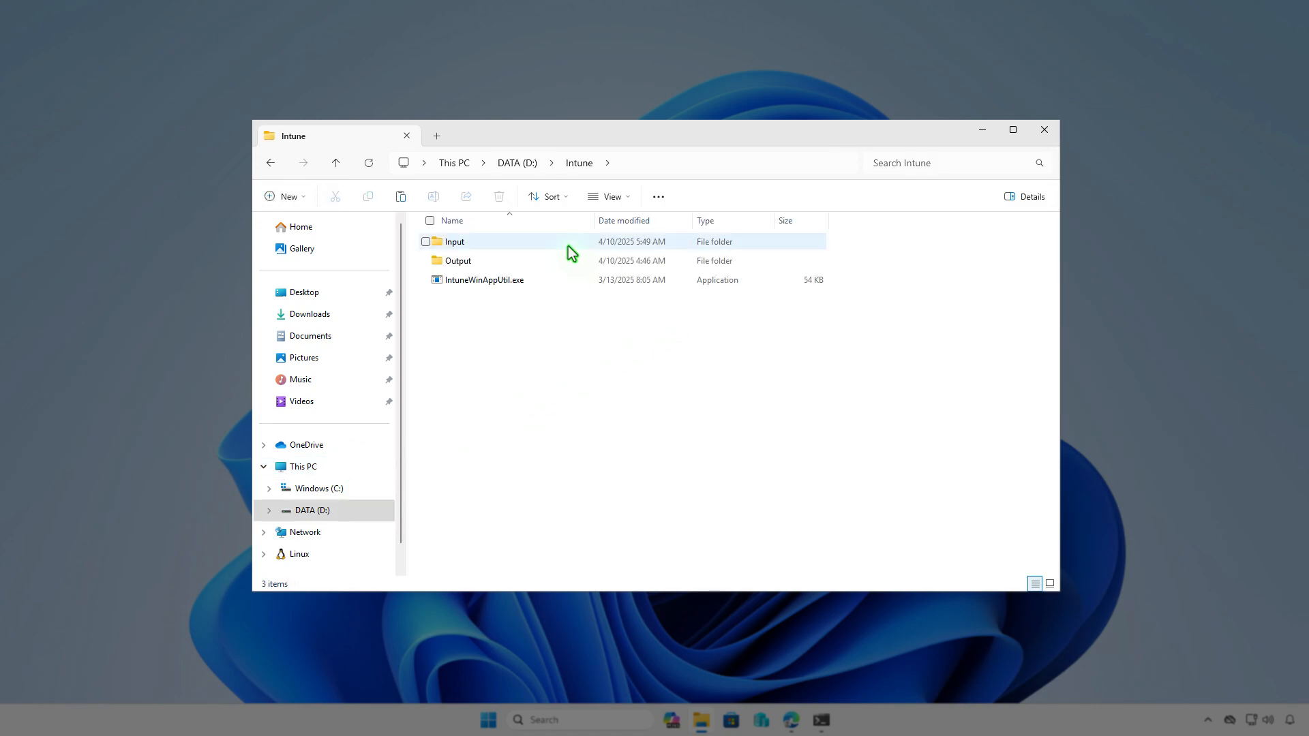
double_click(568, 247)
right_click(566, 279)
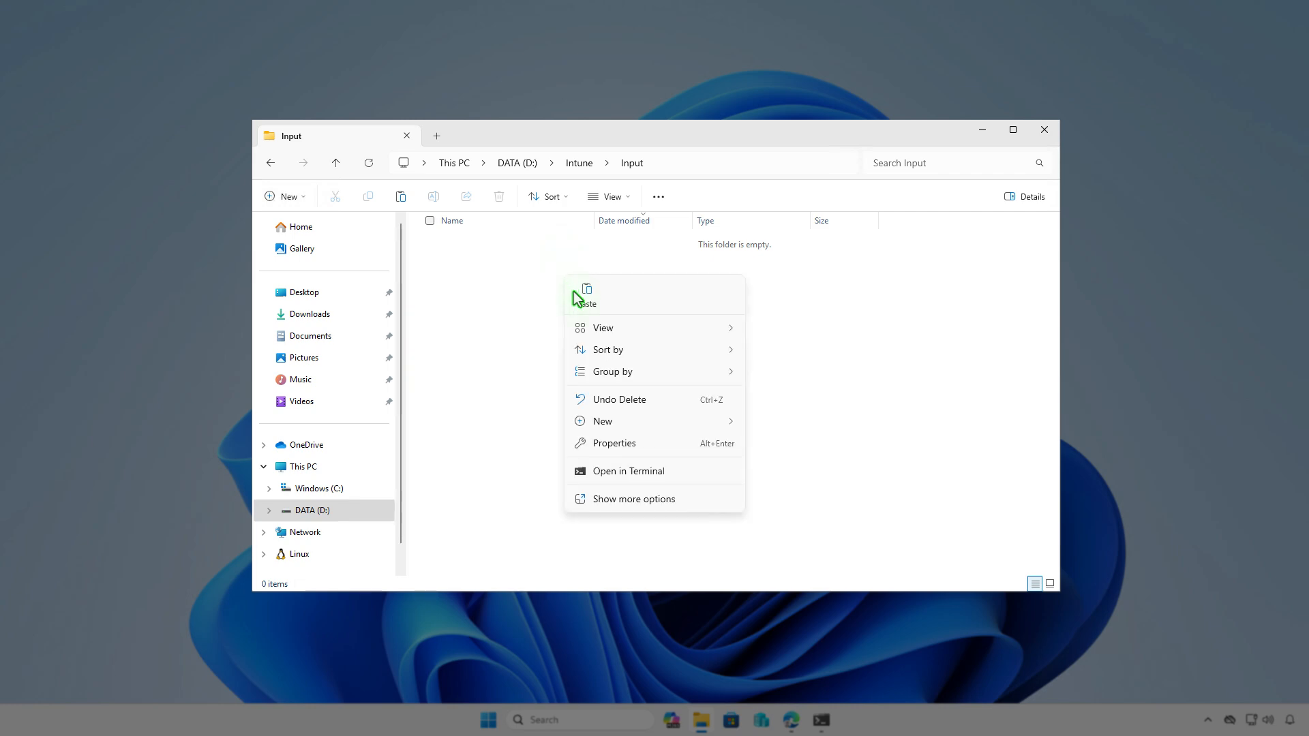
click(581, 289)
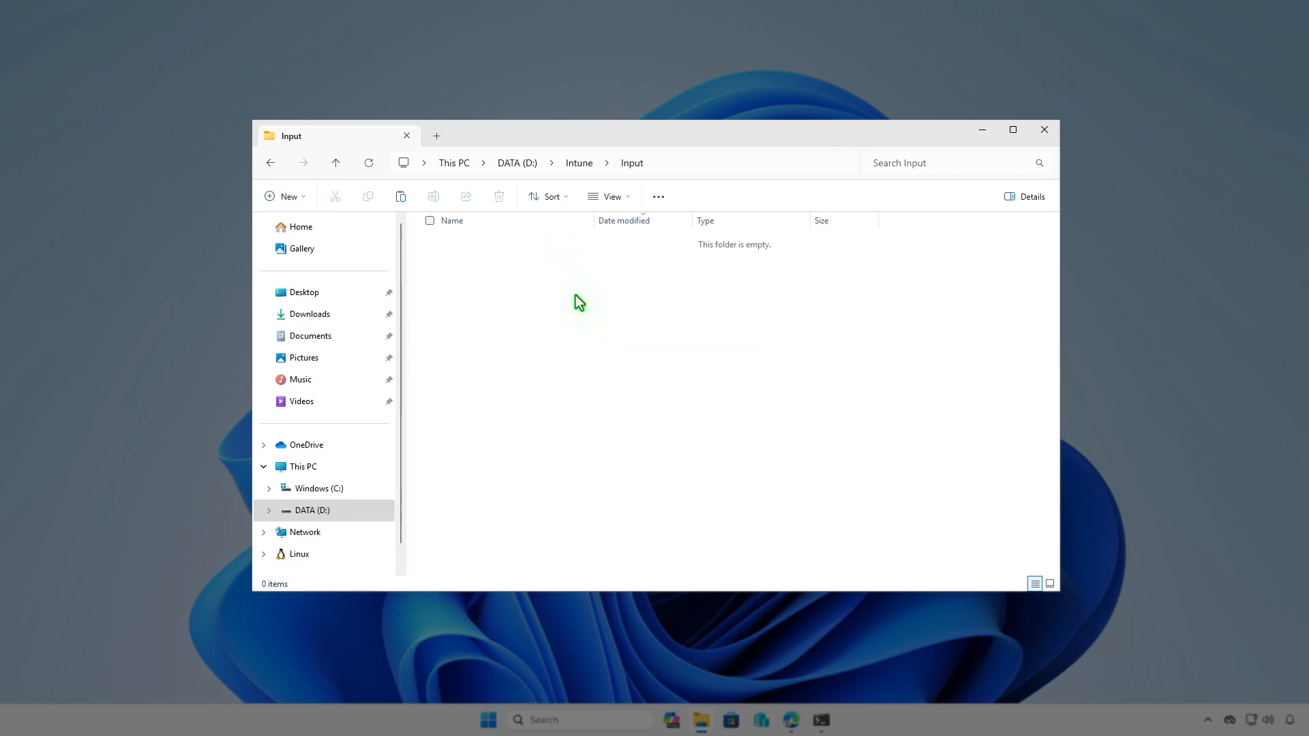
click(578, 165)
click(600, 347)
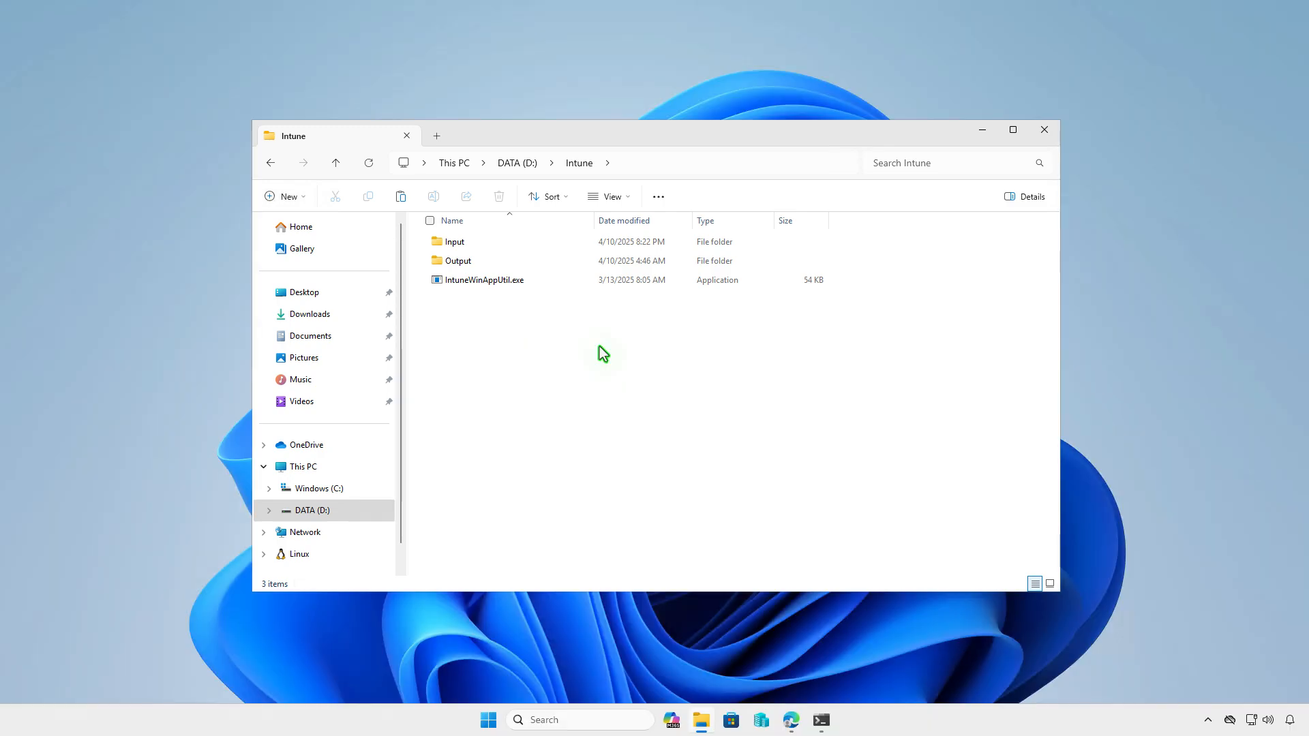
Open an admin Terminal and change into the D:\Intune directory
click(982, 131)
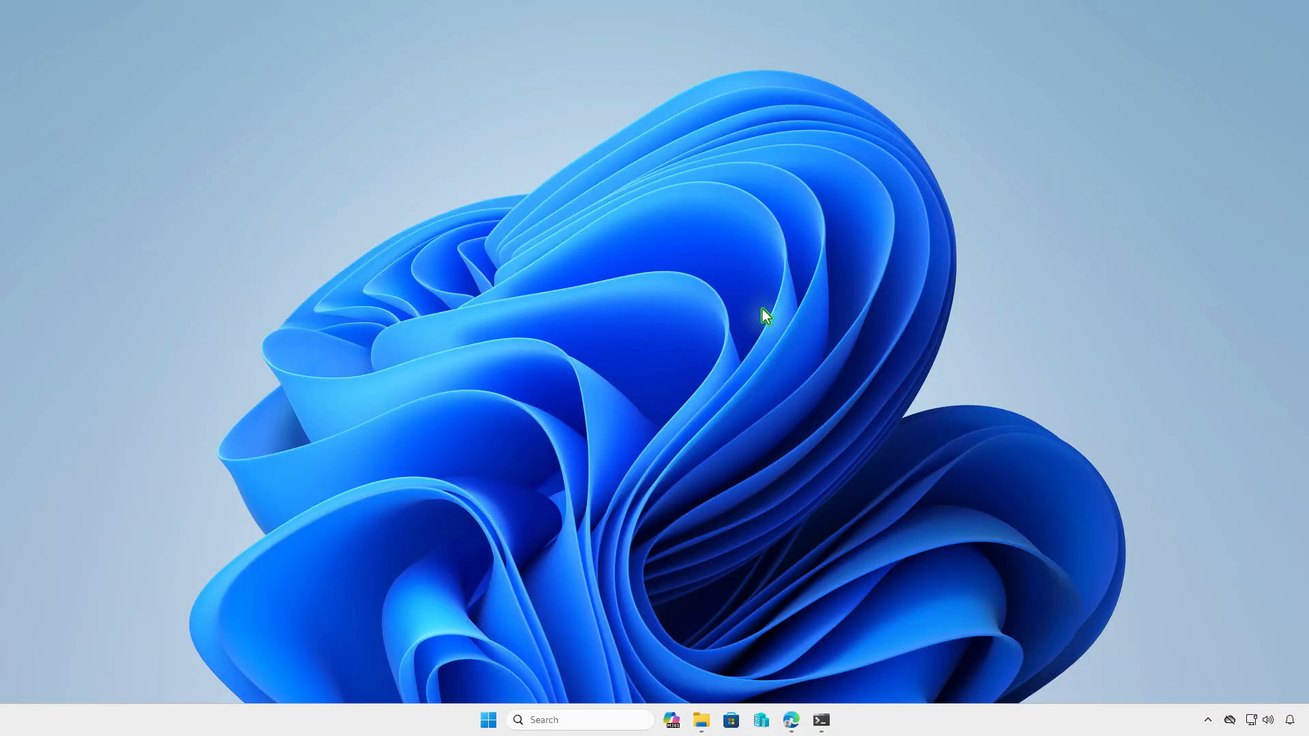
right_click(489, 724)
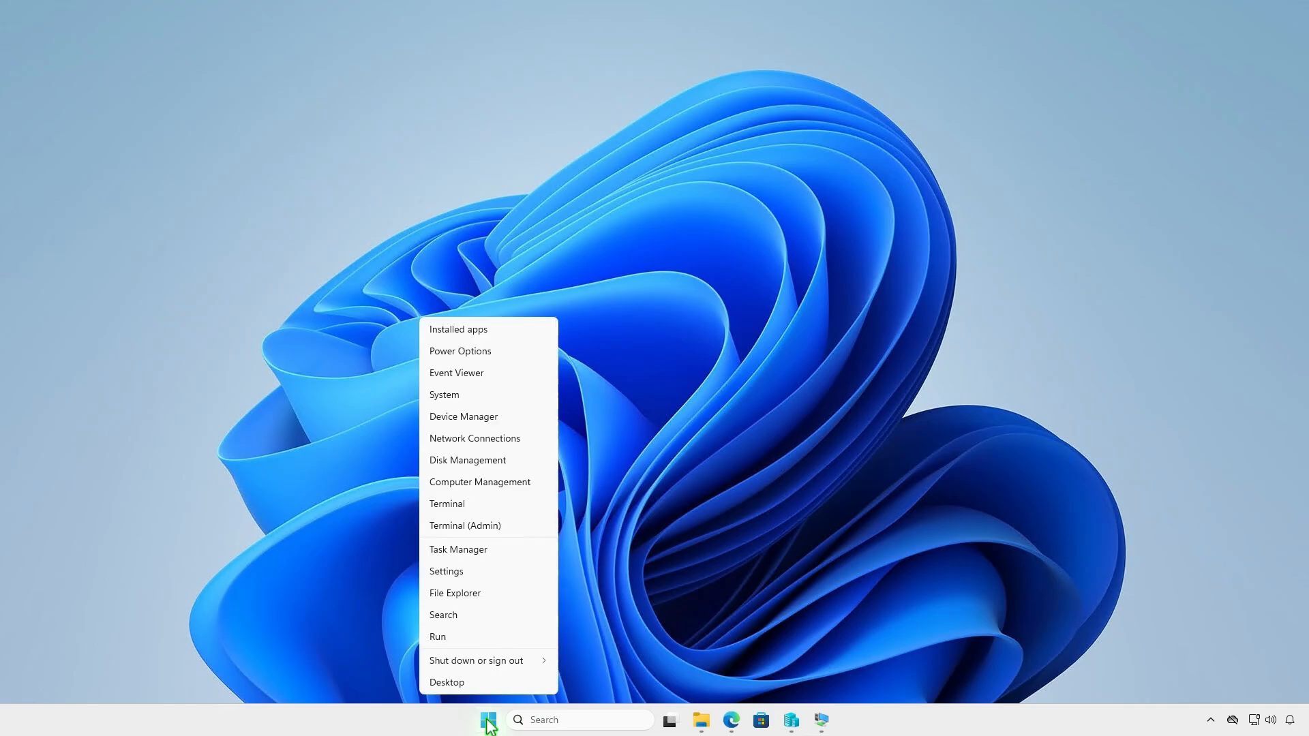
click(527, 528)
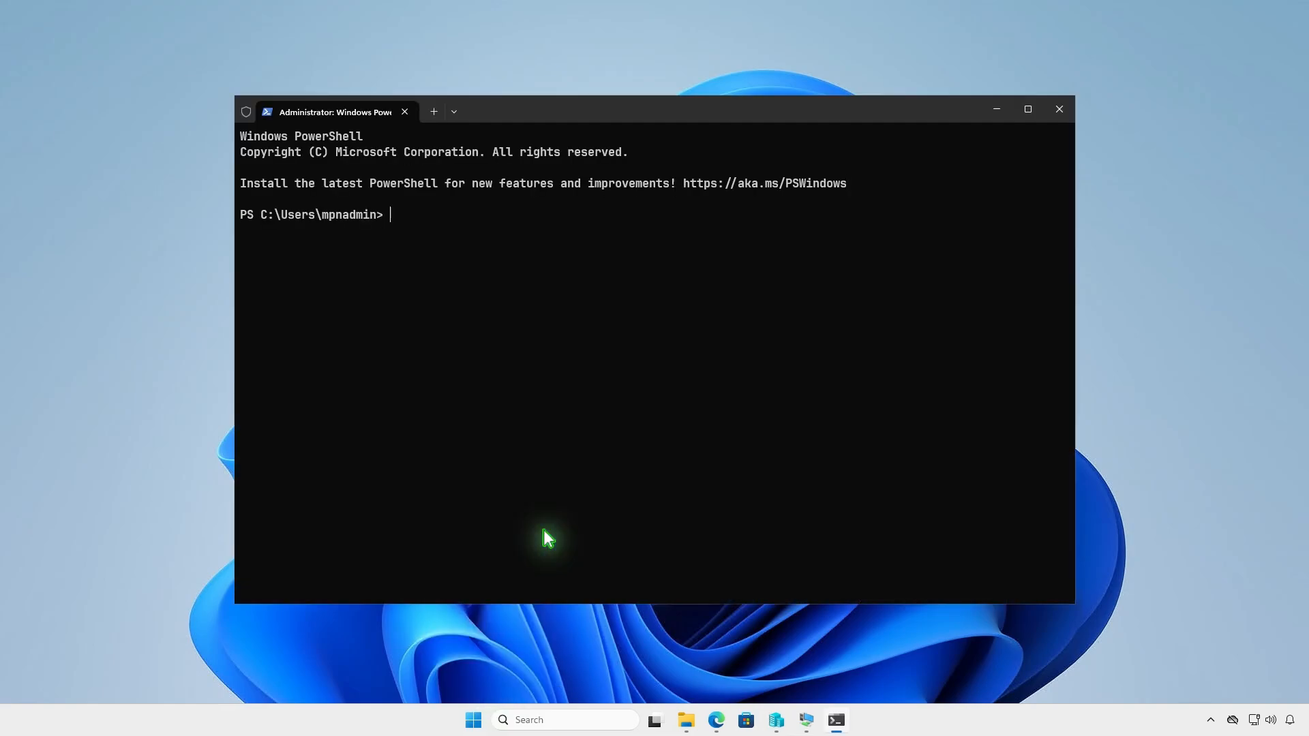
text(cd d:\)
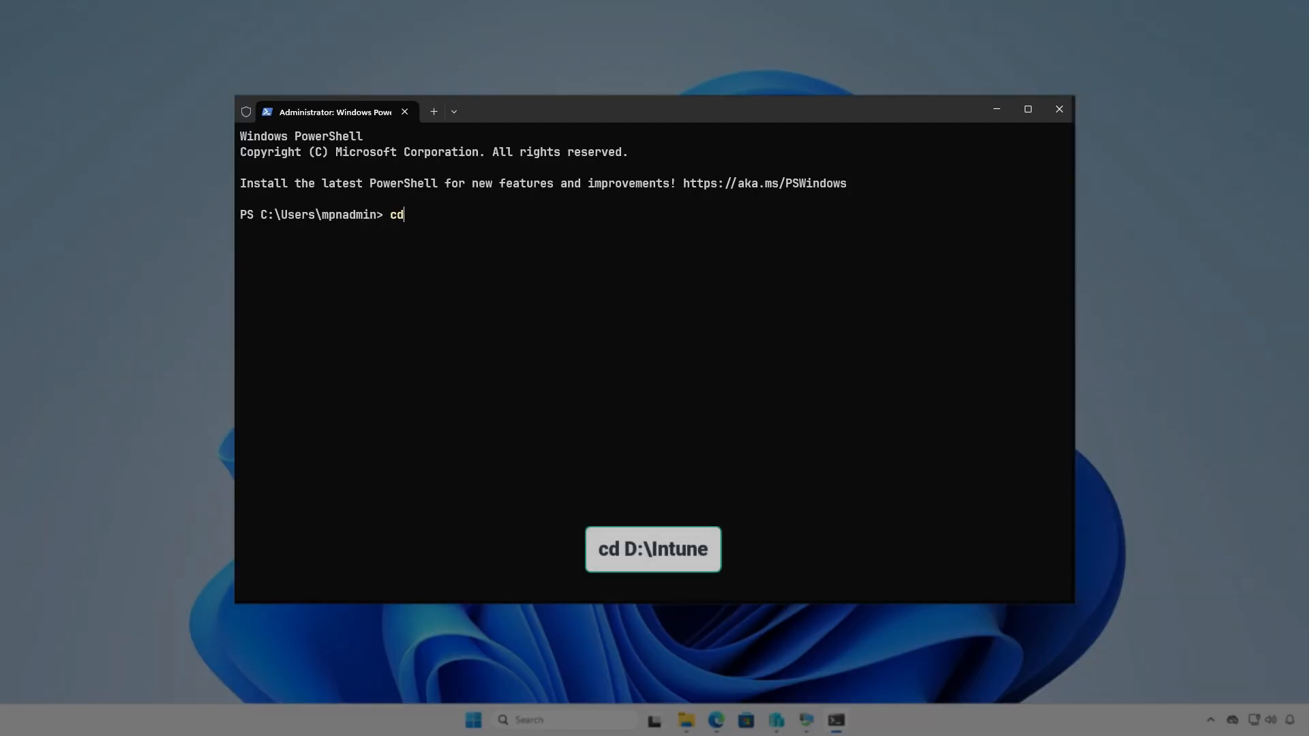
text(In)
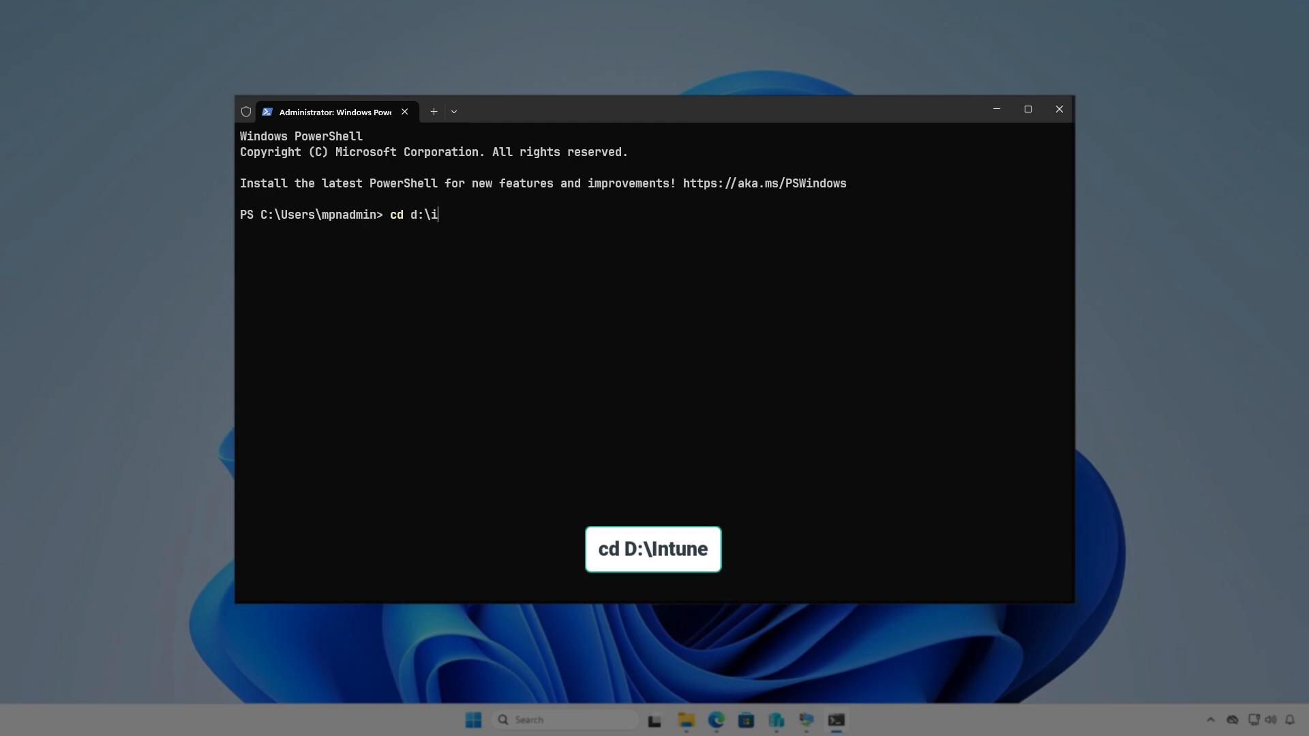
key(Tab)
key(Return)
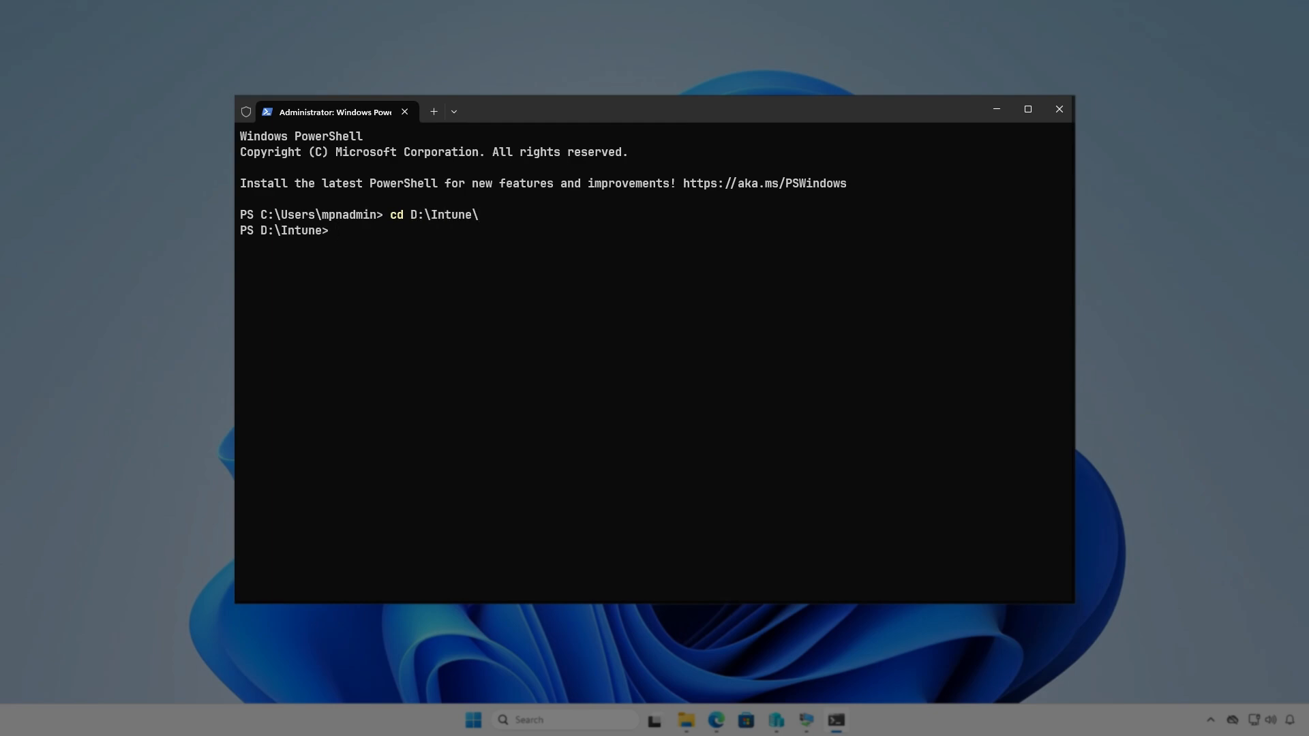
key(Return)
Run IntuneWinAppUtil with source D:\Intune\Input, setup file setup.exe, output D:\Intune\Output, answering N
text(i)
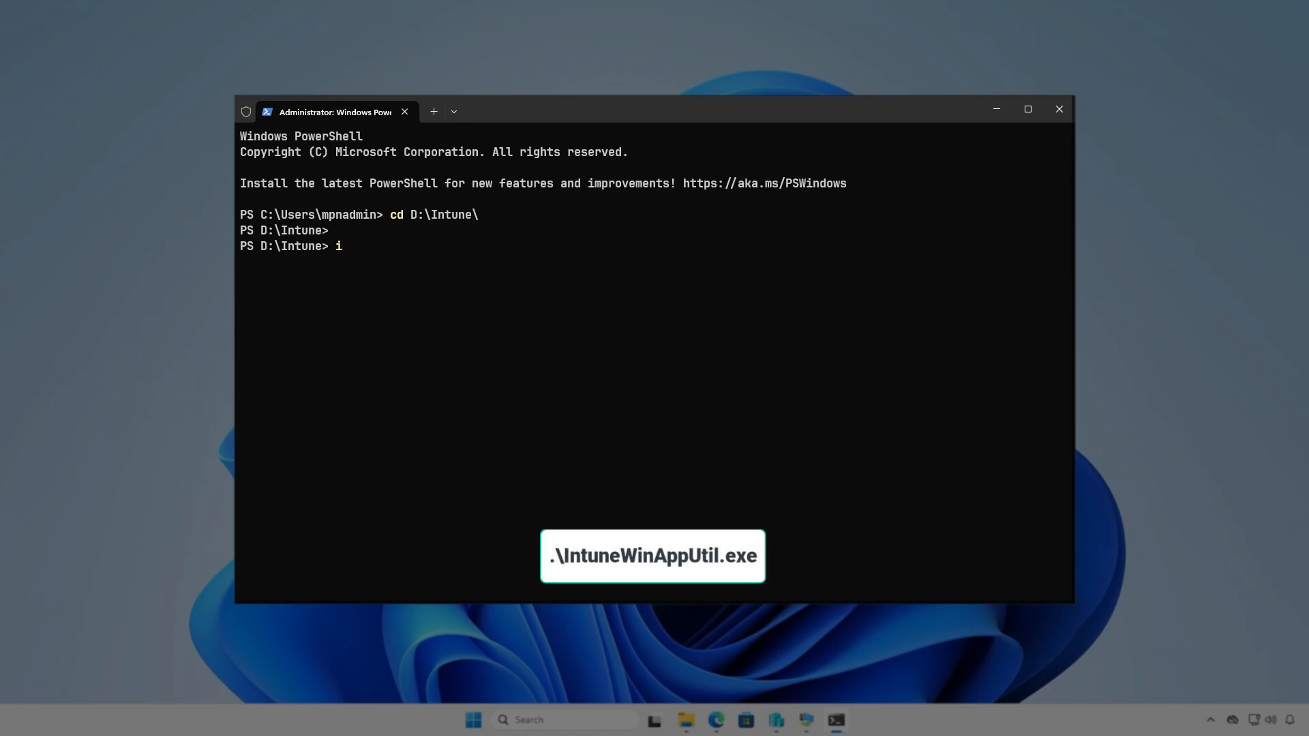
text(ntu)
key(Tab)
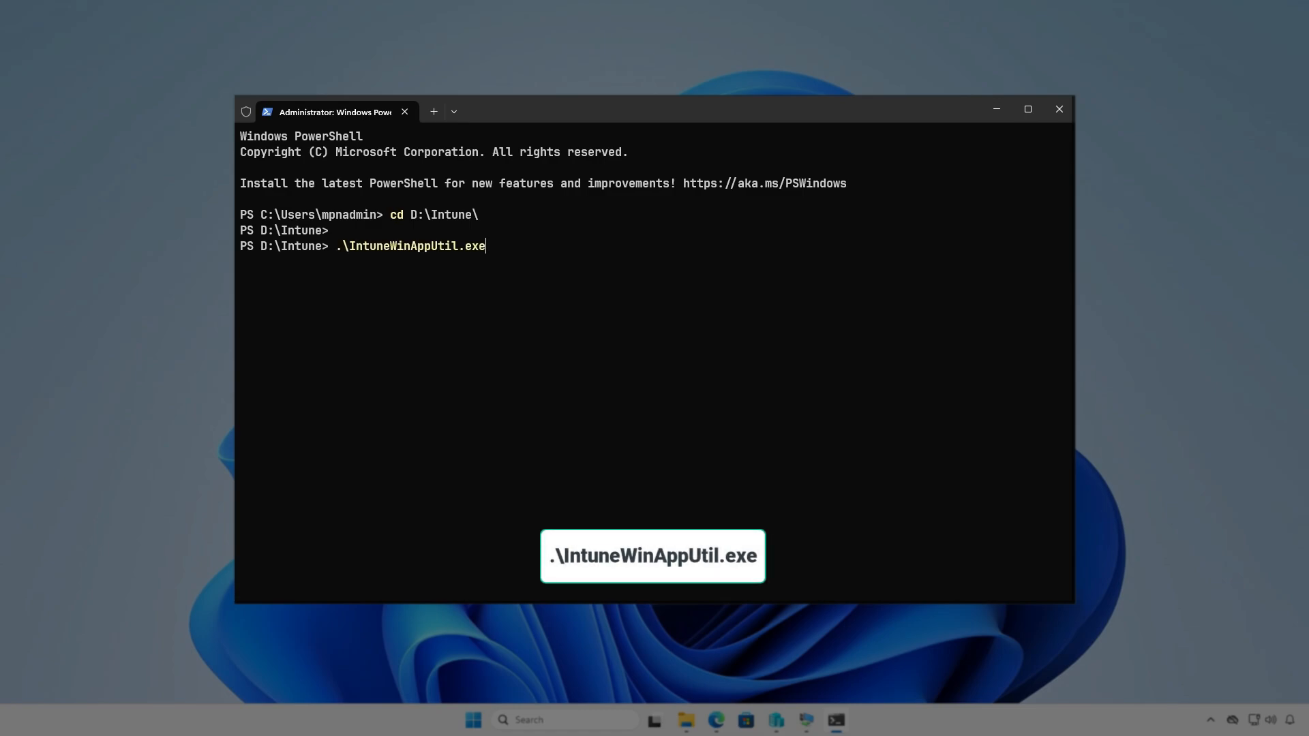
key(Return)
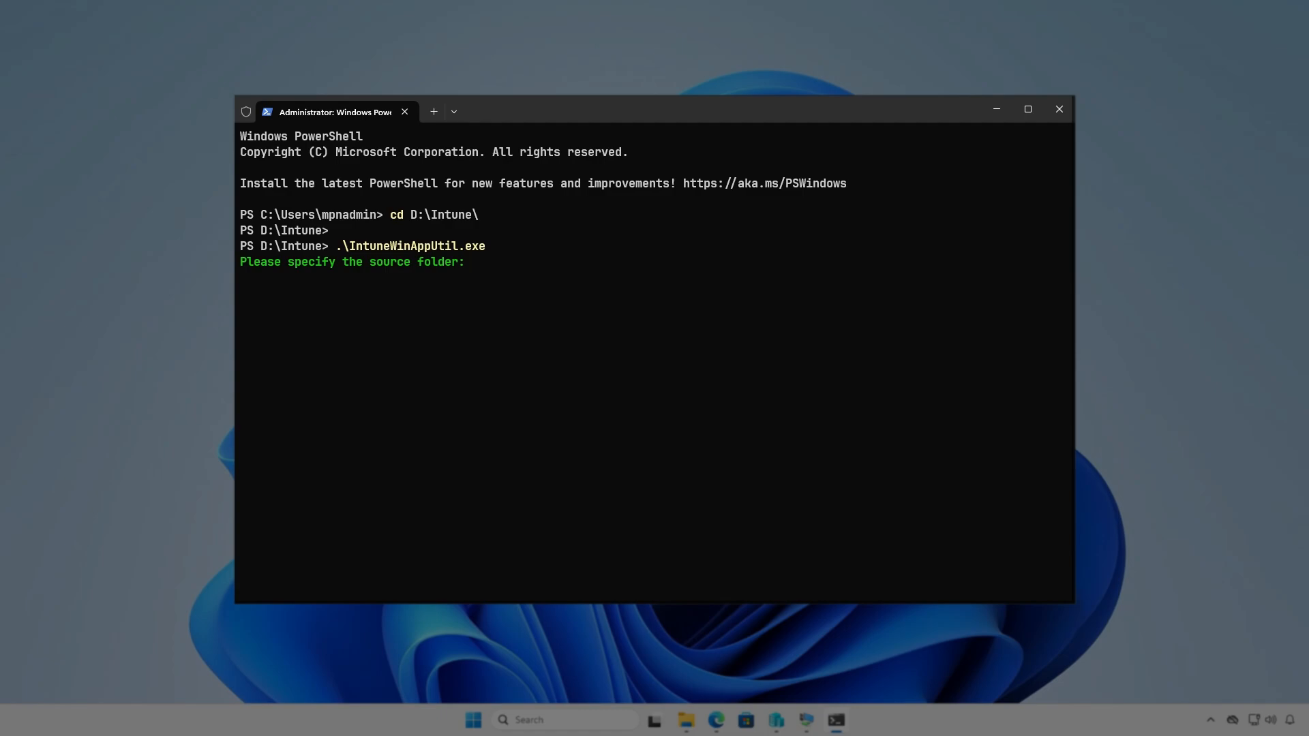
text(D:\I)
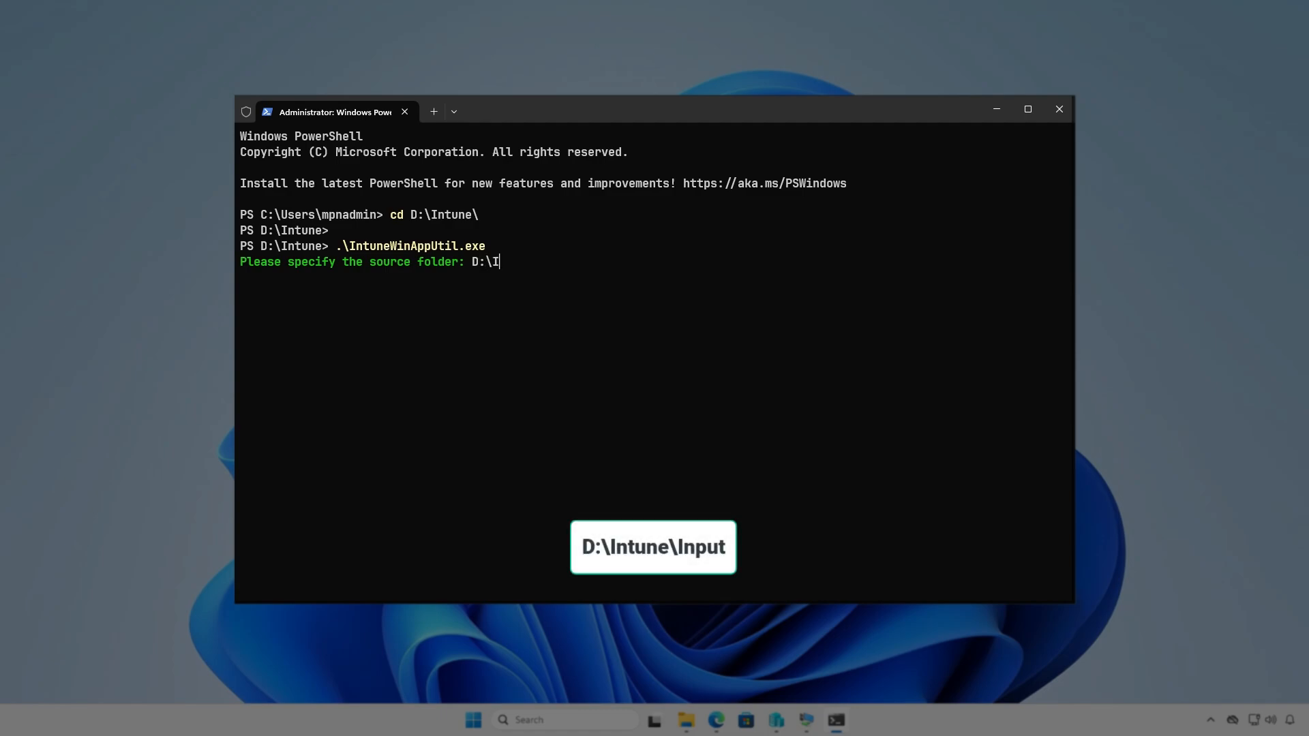
text(ntune\I)
text(nput)
key(Return)
text(D)
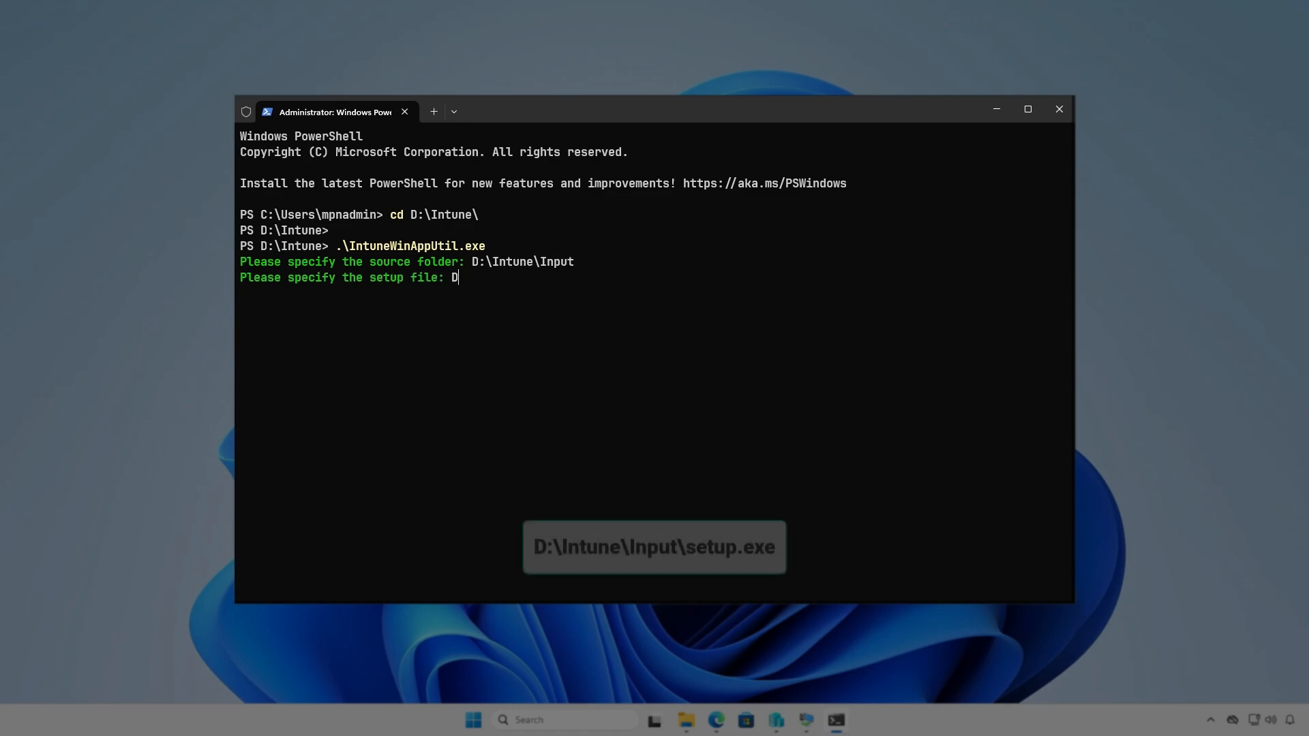
text(:\Intune\I)
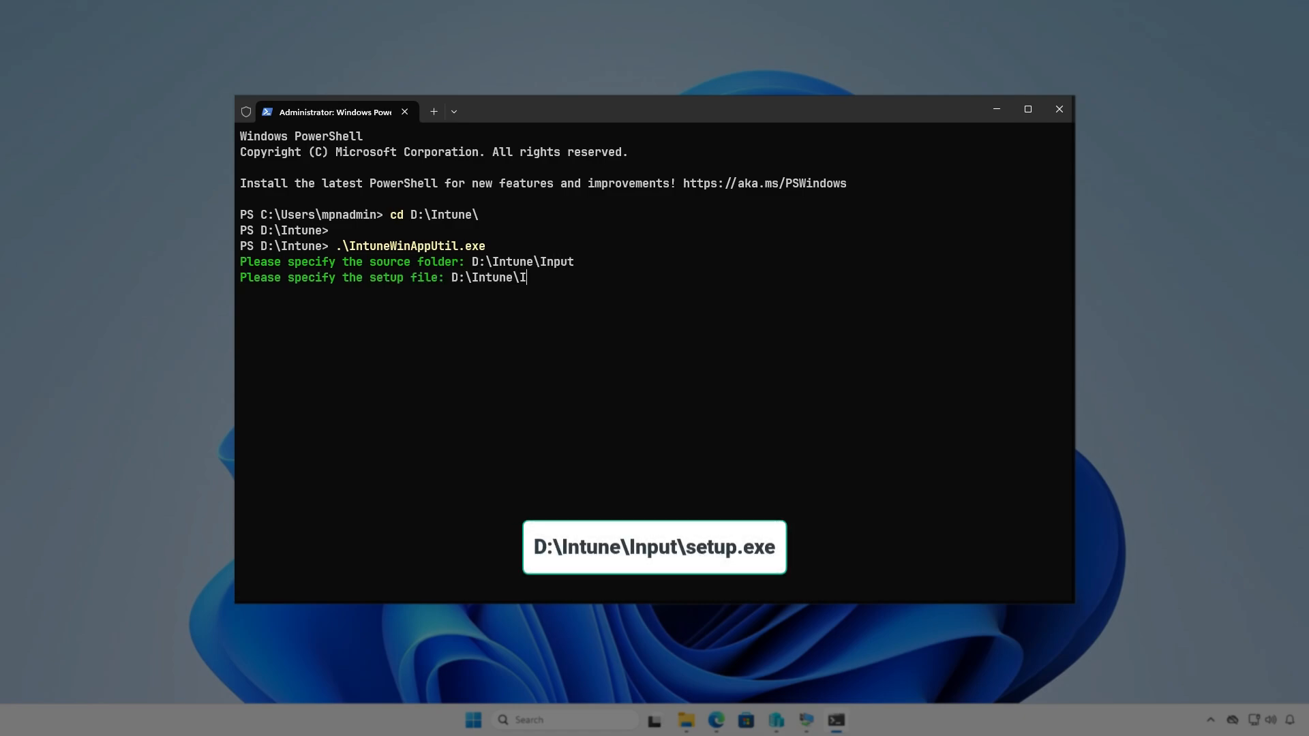
text(nput\setup.exe)
key(Return)
text(D:\)
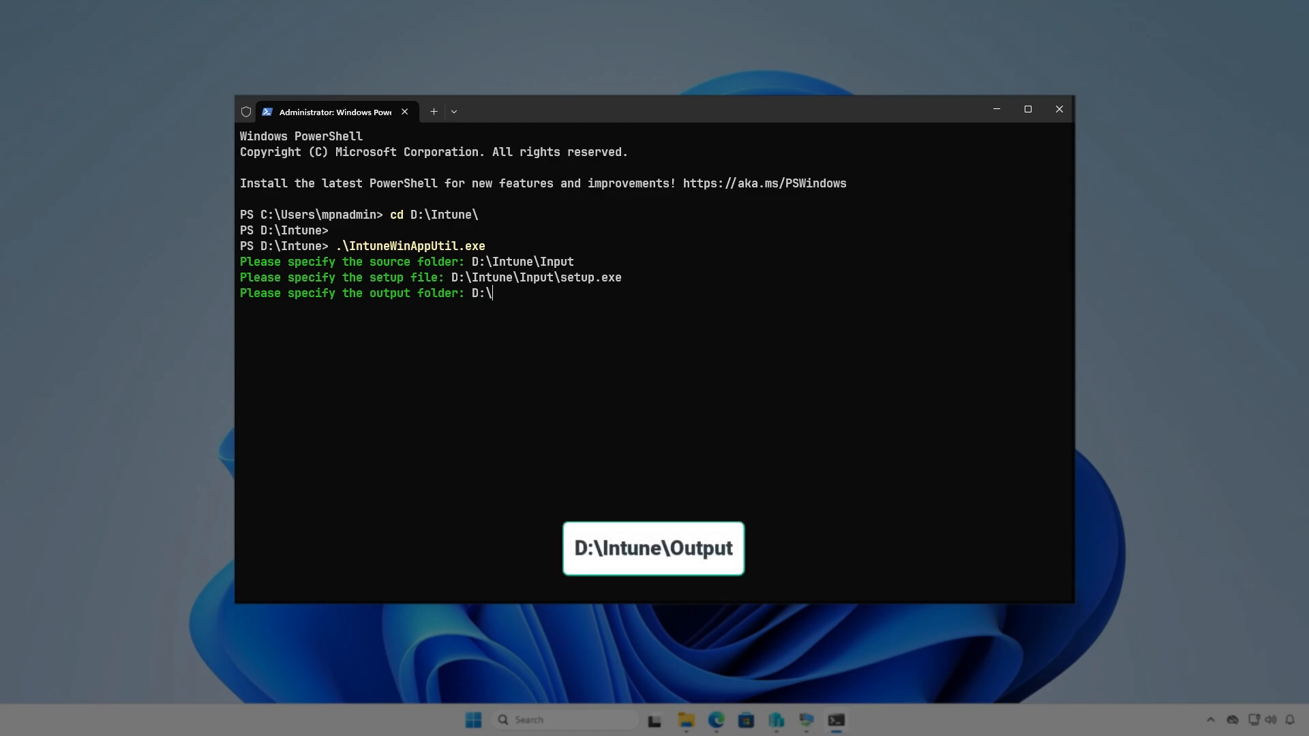
text(Intune\Output)
key(Return)
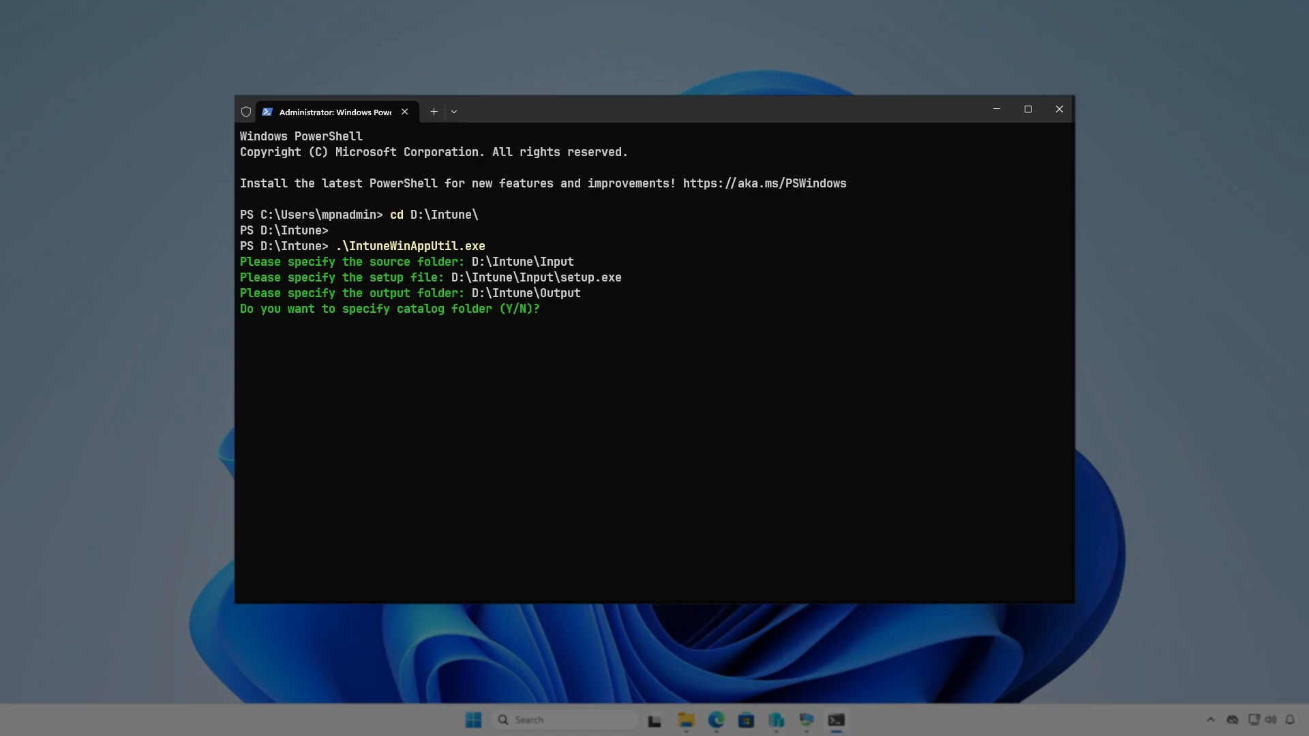
key(n)
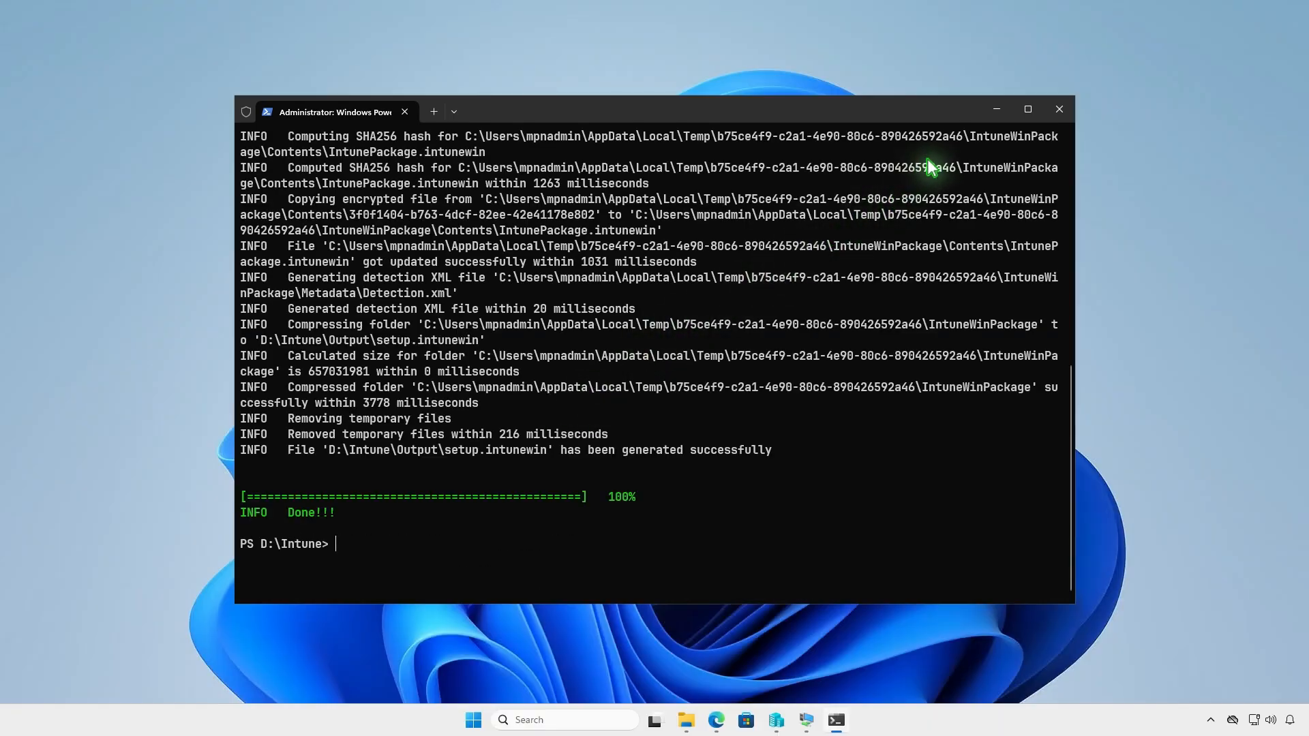
click(996, 110)
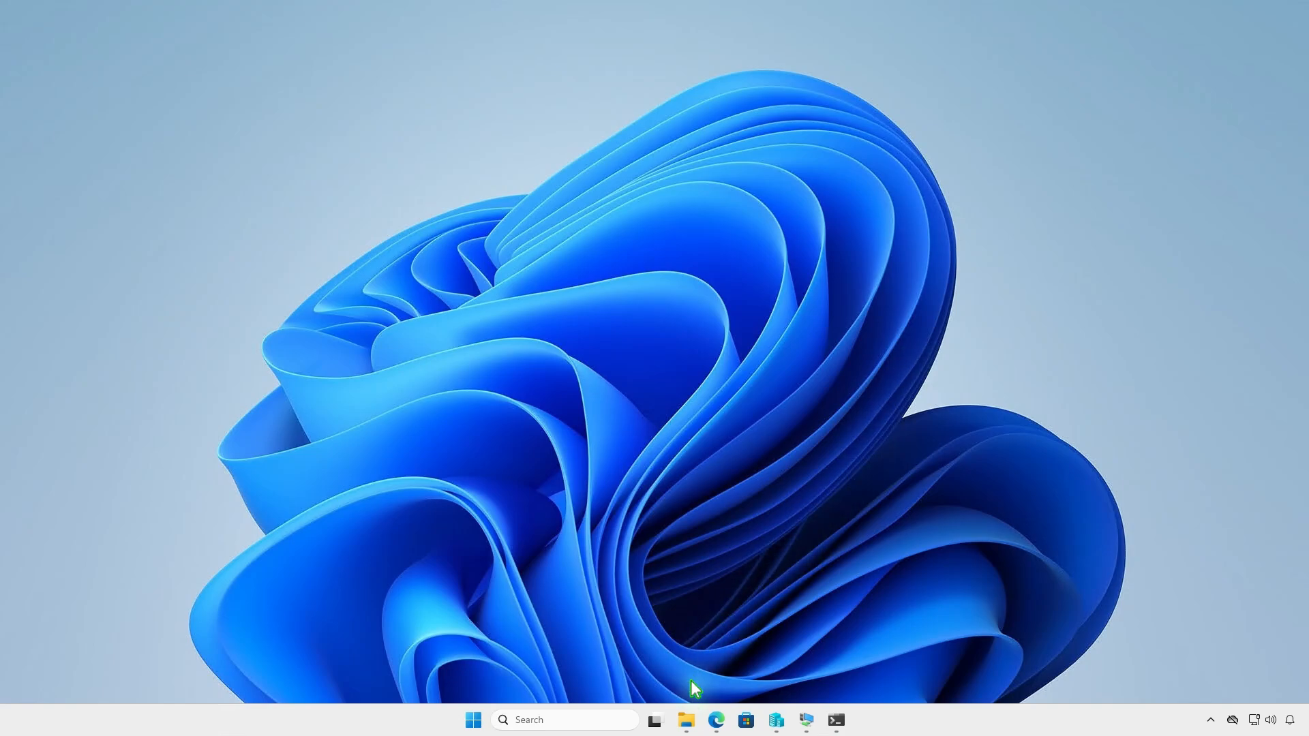
click(686, 721)
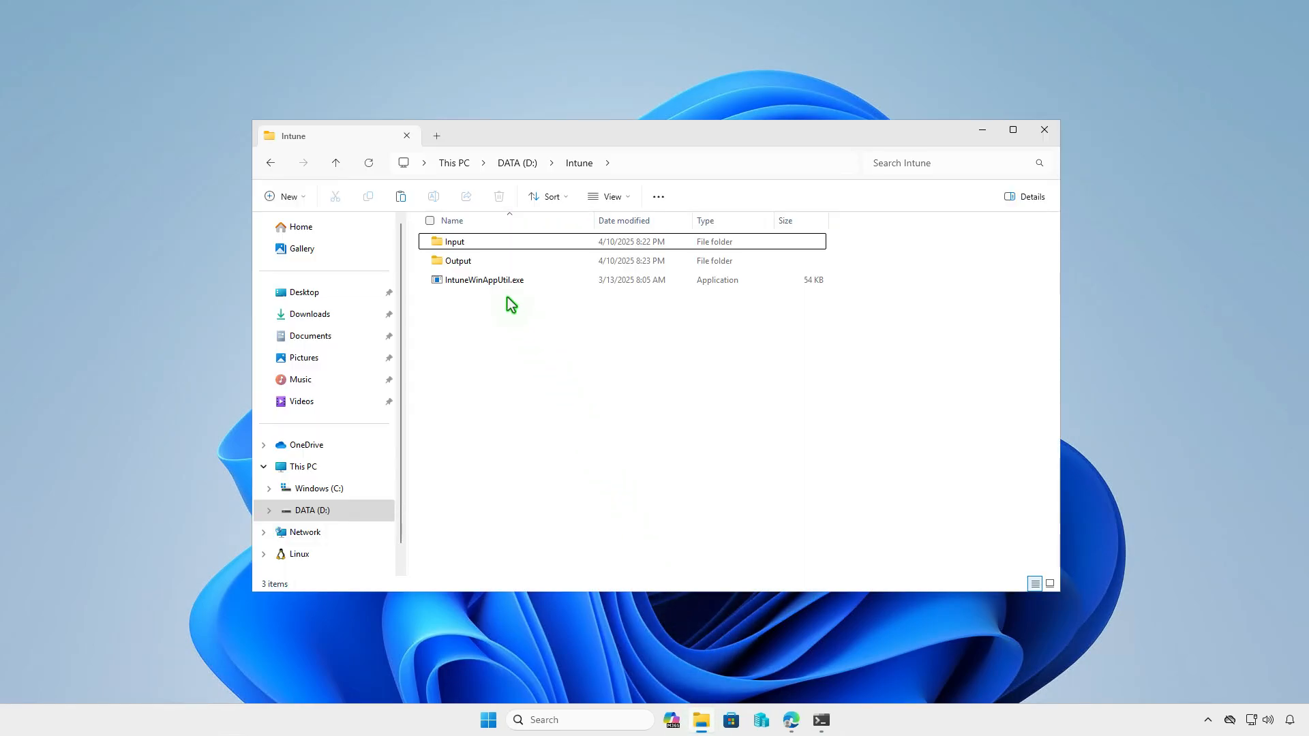
double_click(492, 262)
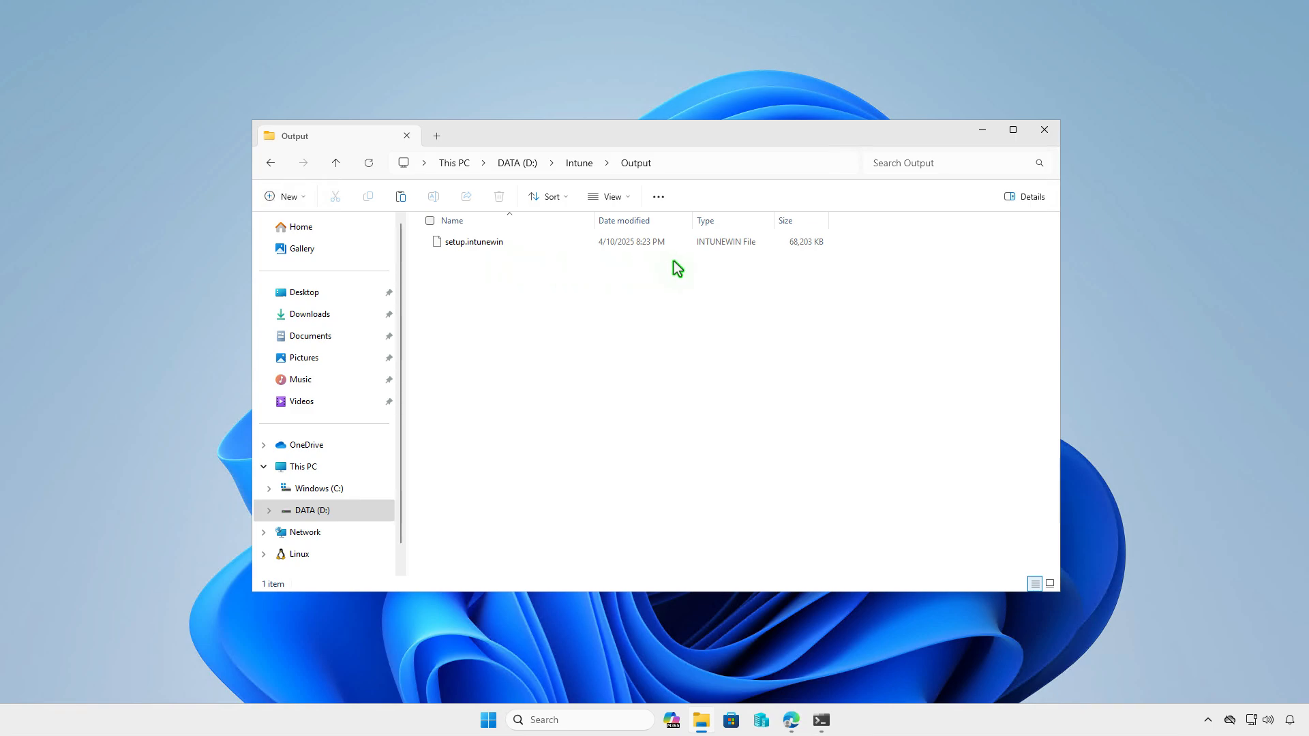
click(982, 130)
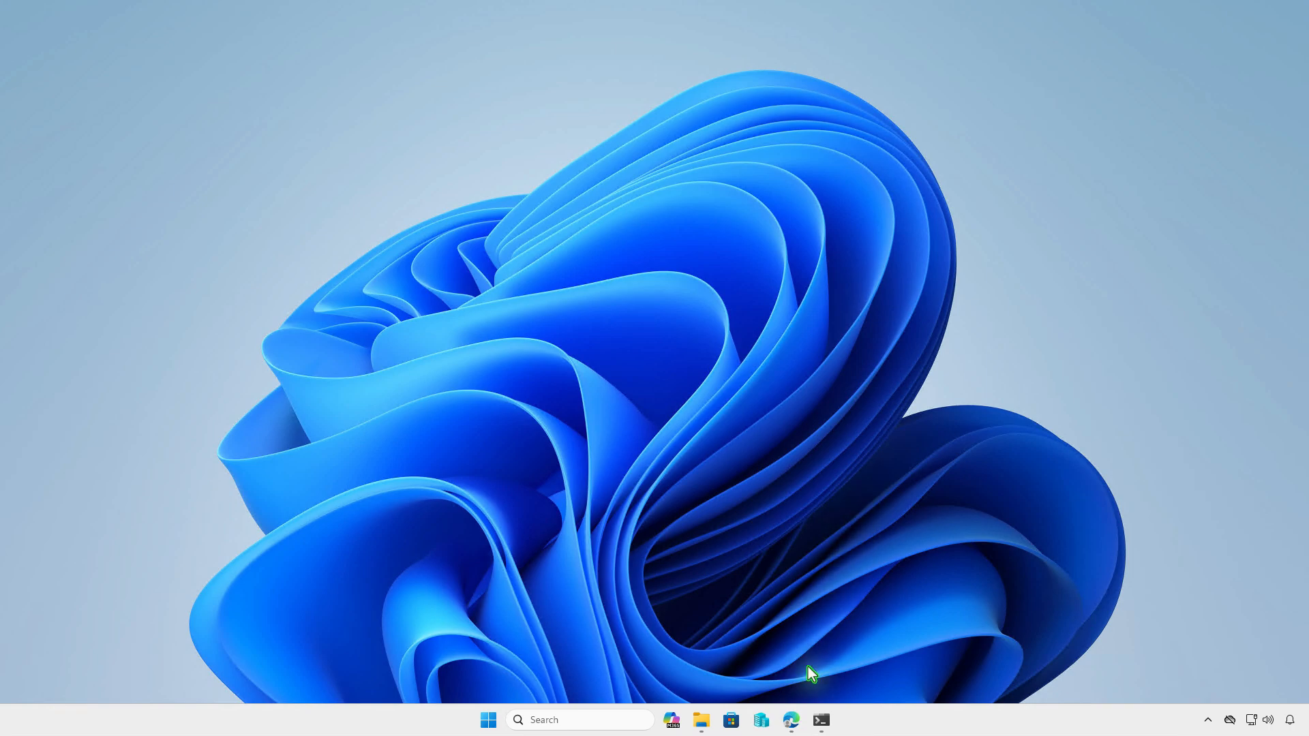
In the Intune tab, go to Apps > Windows and create an app of type Windows app (Win32)
click(797, 712)
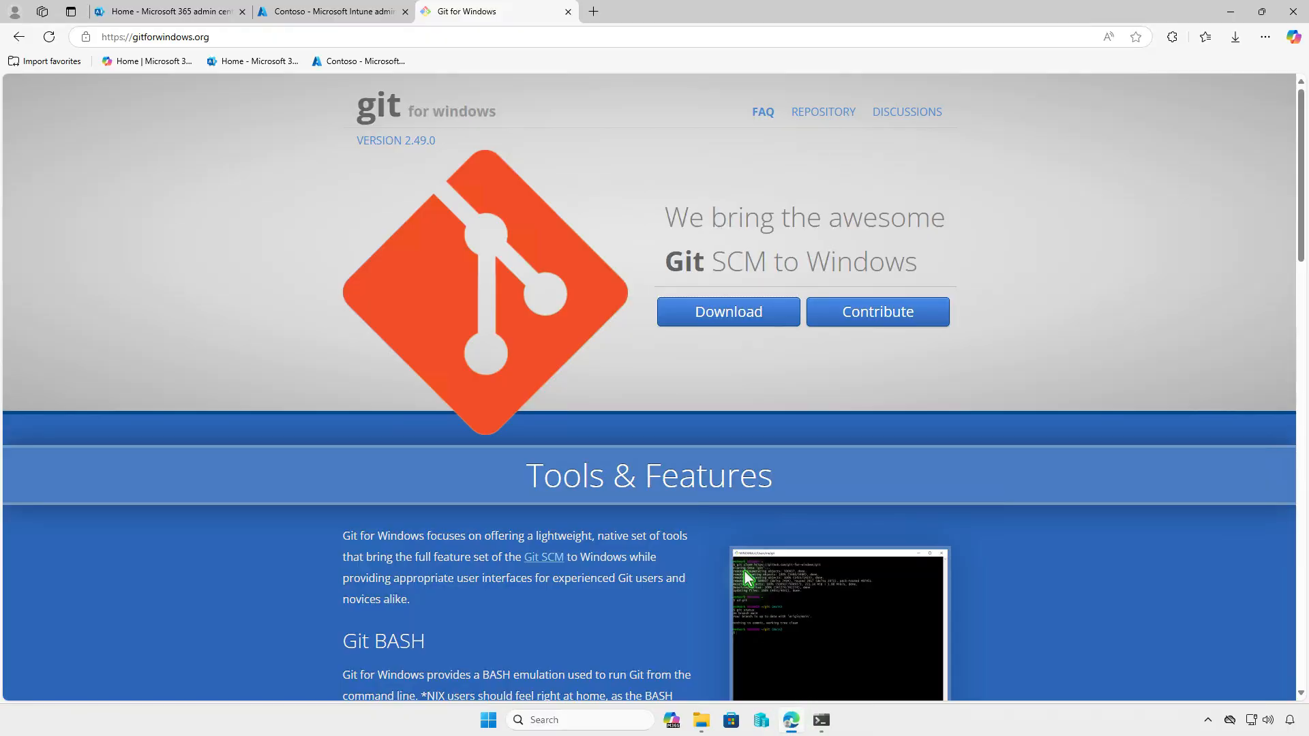
click(368, 15)
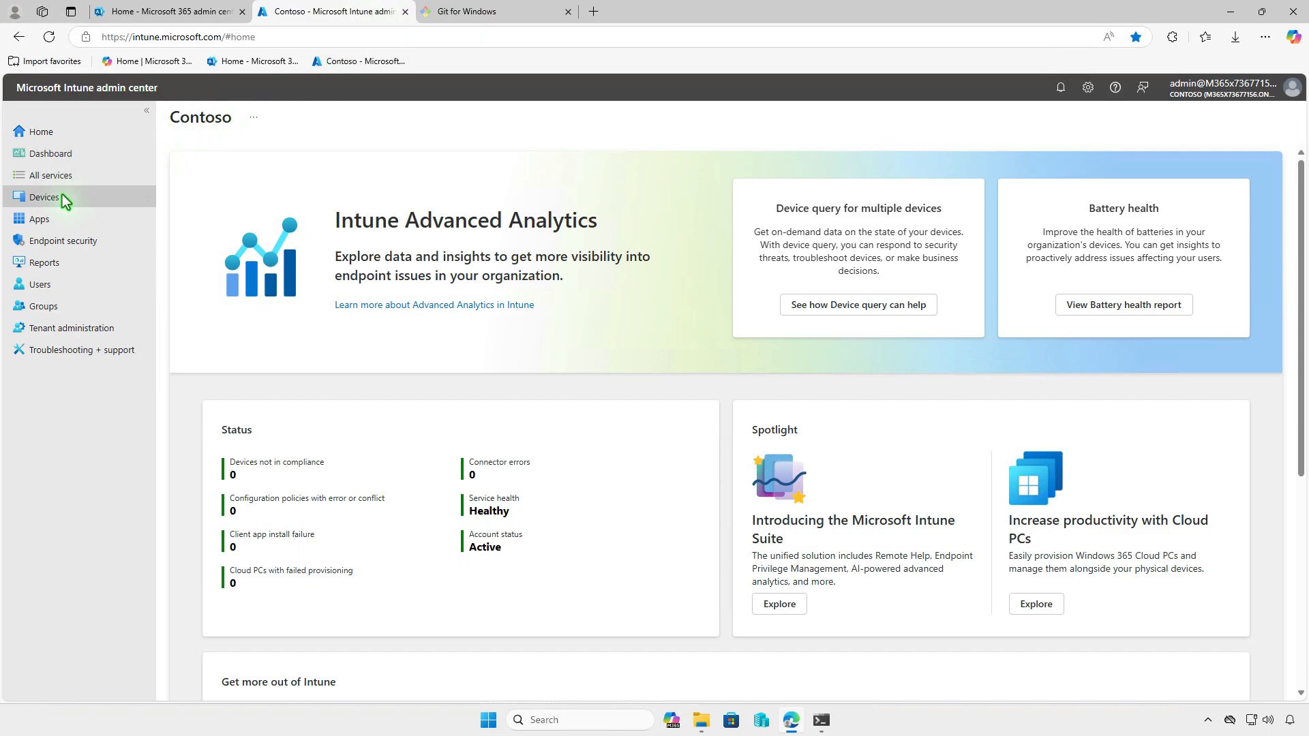
click(58, 225)
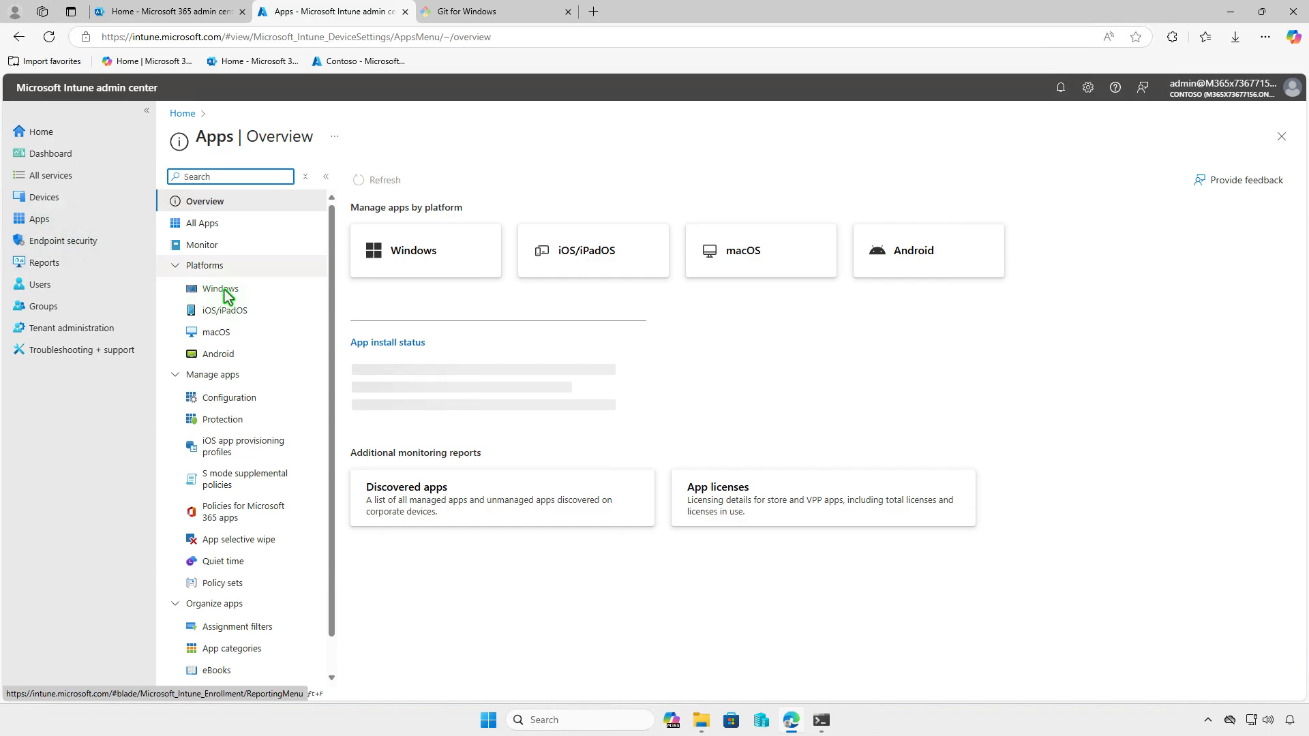
click(257, 295)
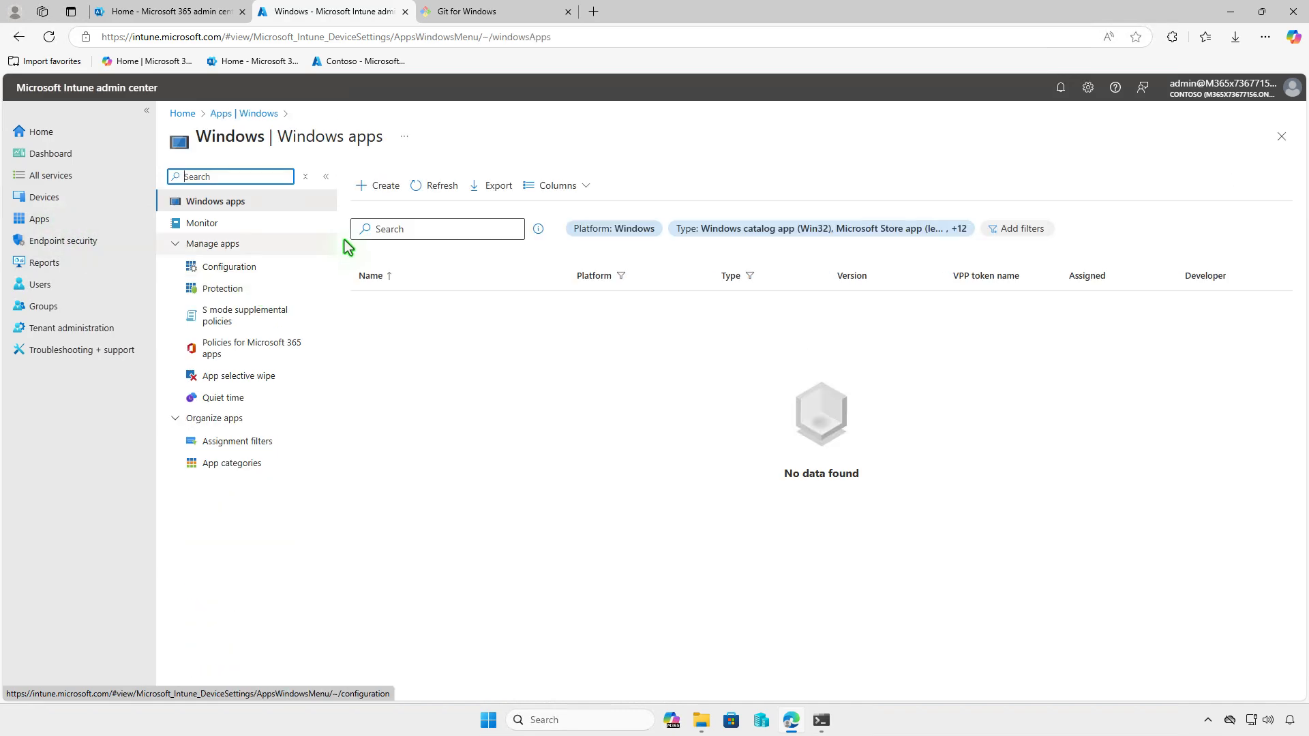
click(383, 191)
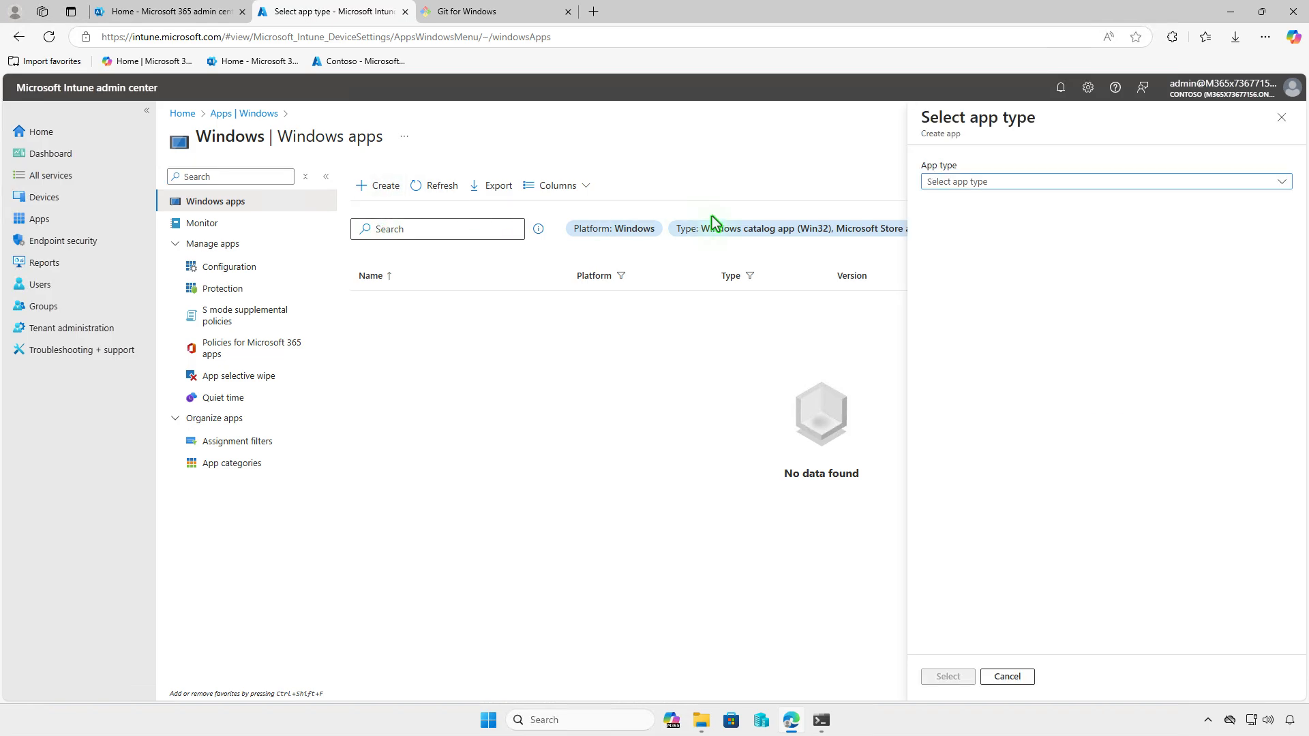
click(1053, 181)
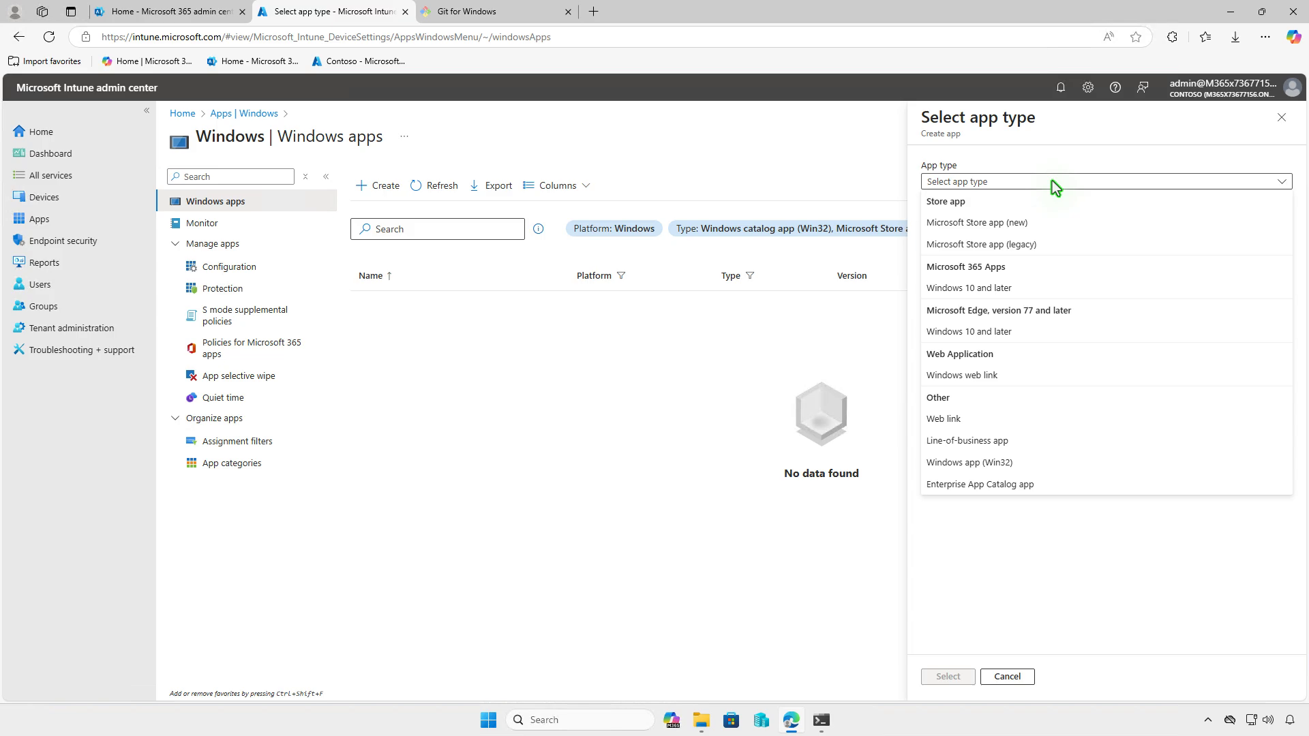
click(1041, 464)
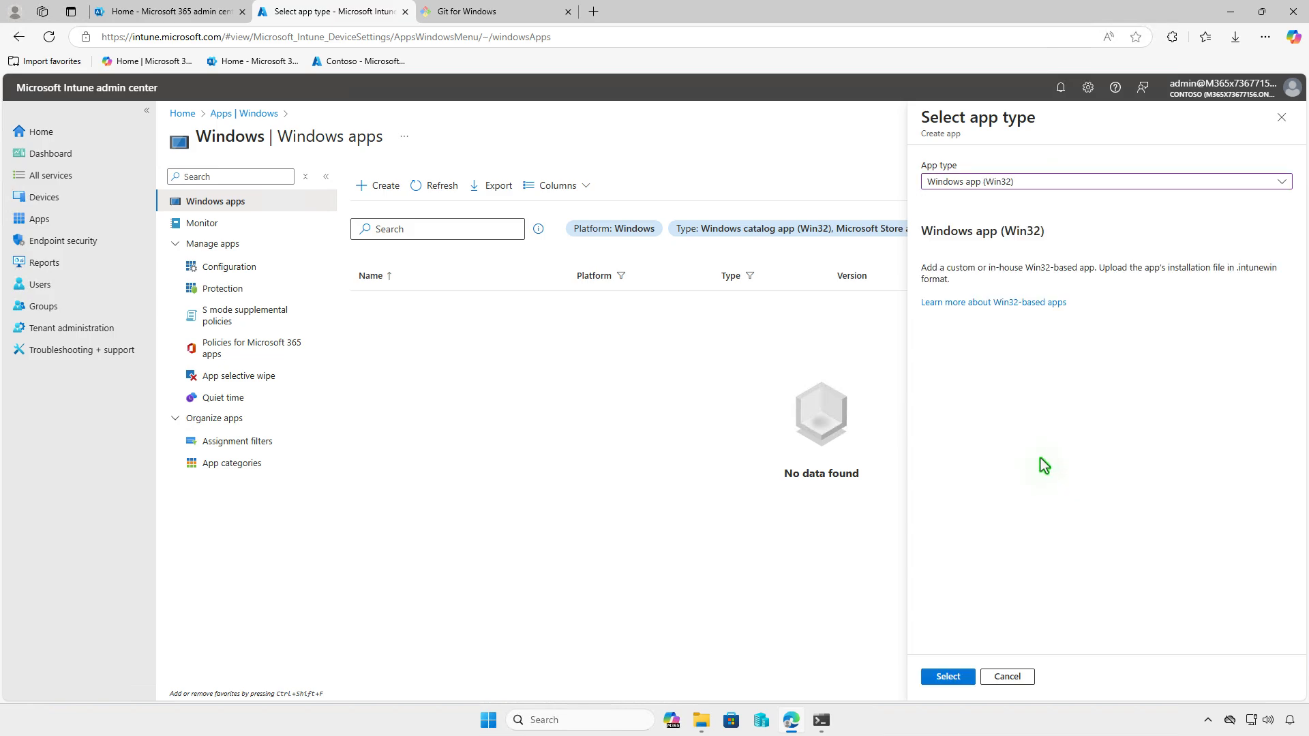
click(964, 675)
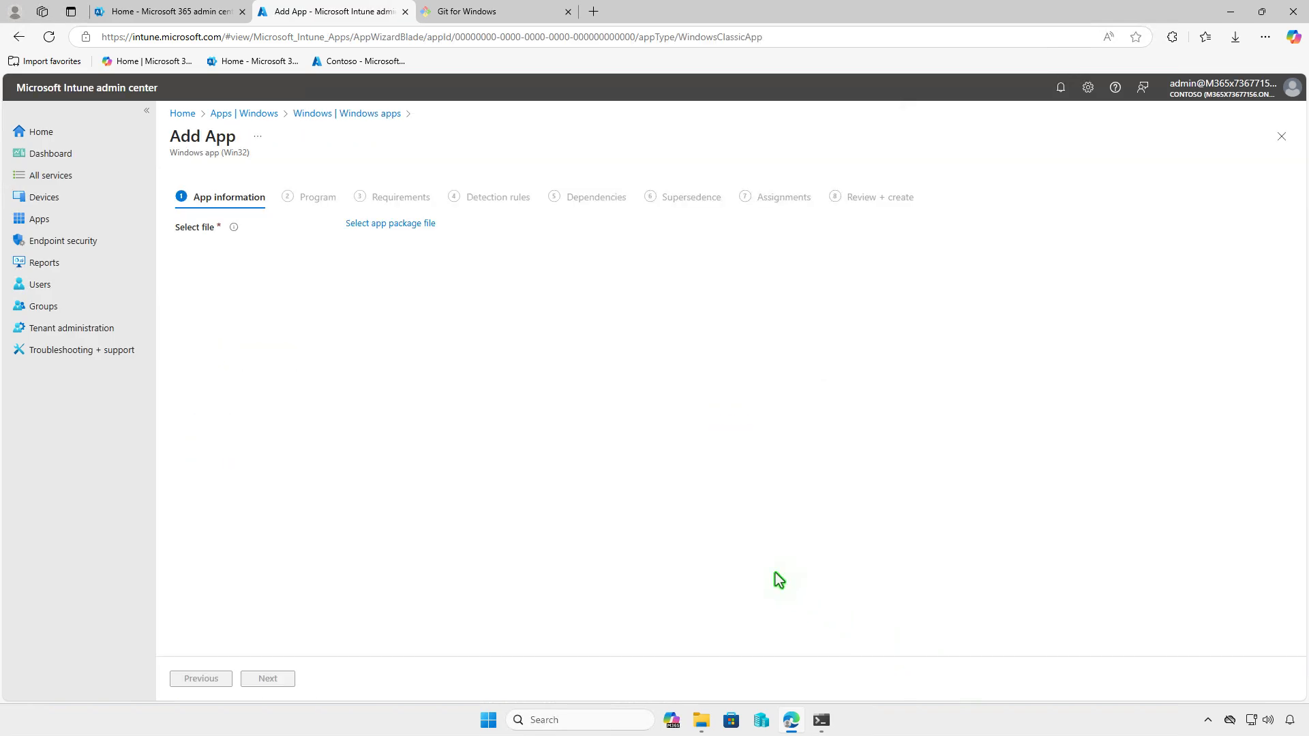
Load D:\Intune\Output\setup.intunewin as the app package, auto-filling the Git for Windows details
click(411, 224)
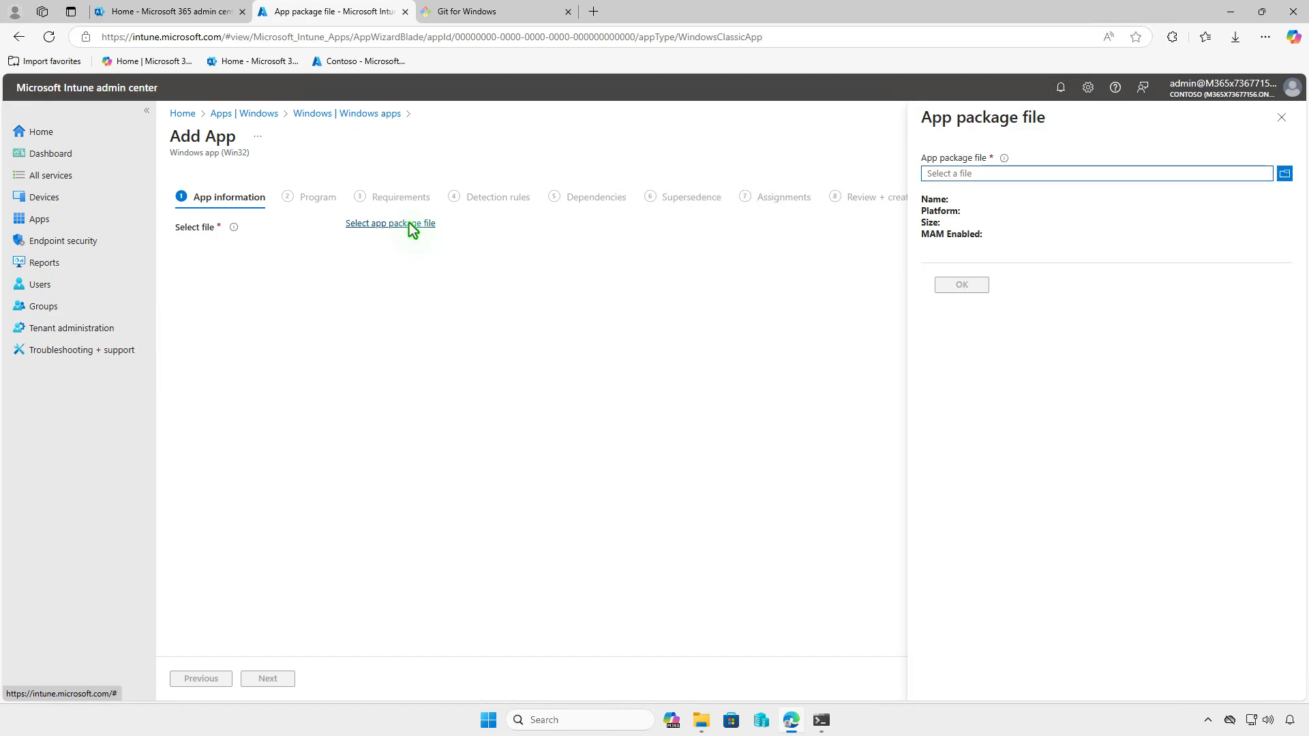
click(992, 176)
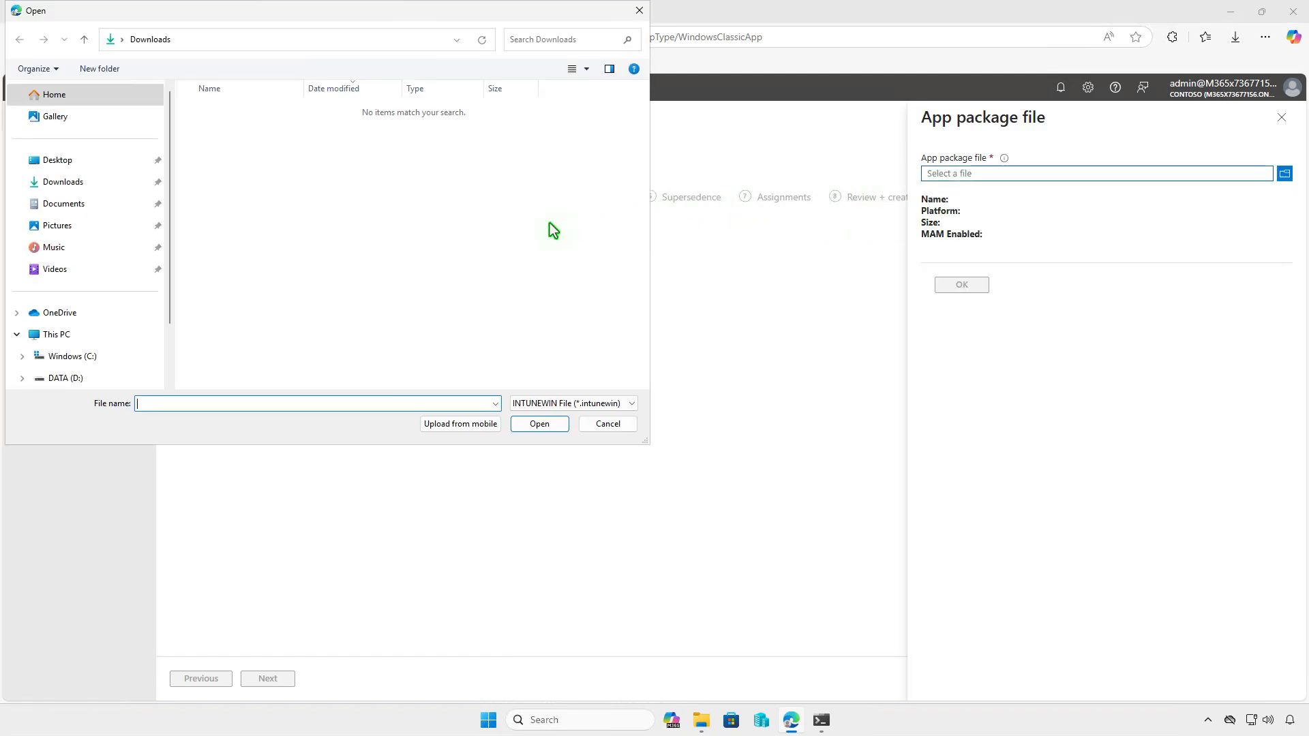
click(115, 333)
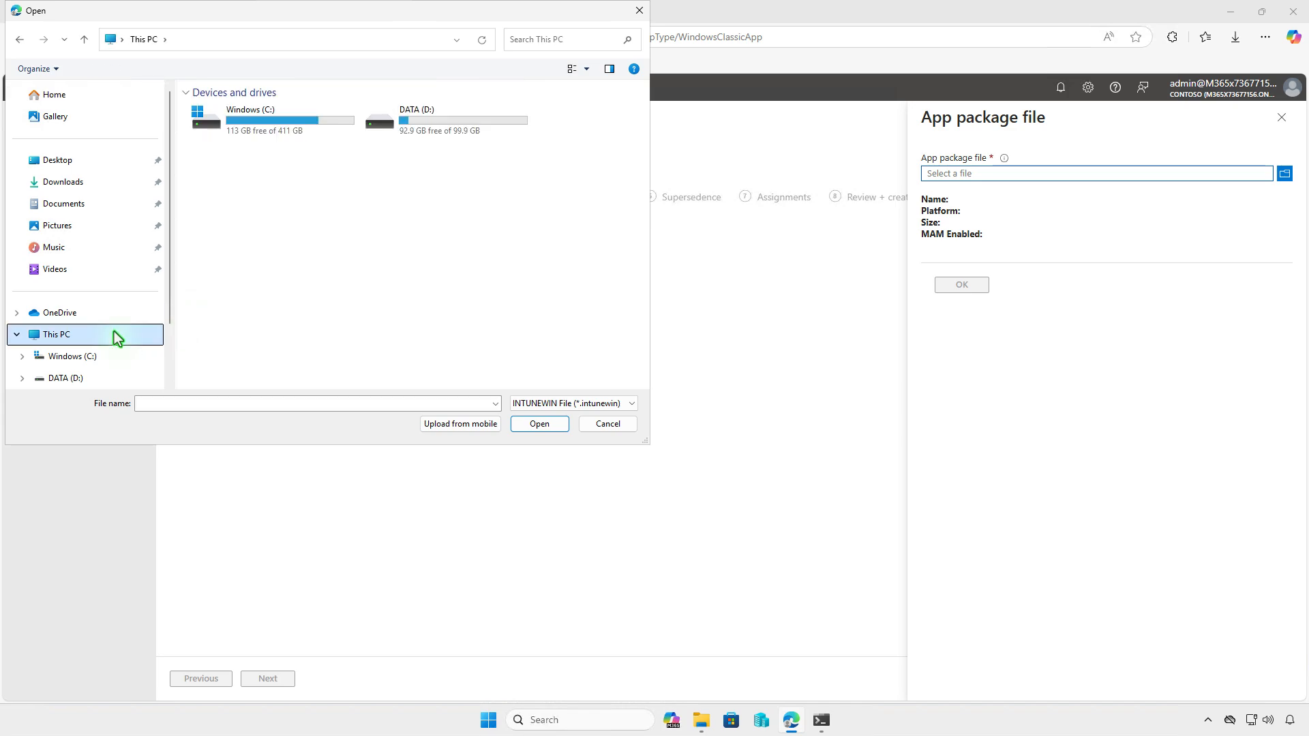
click(437, 135)
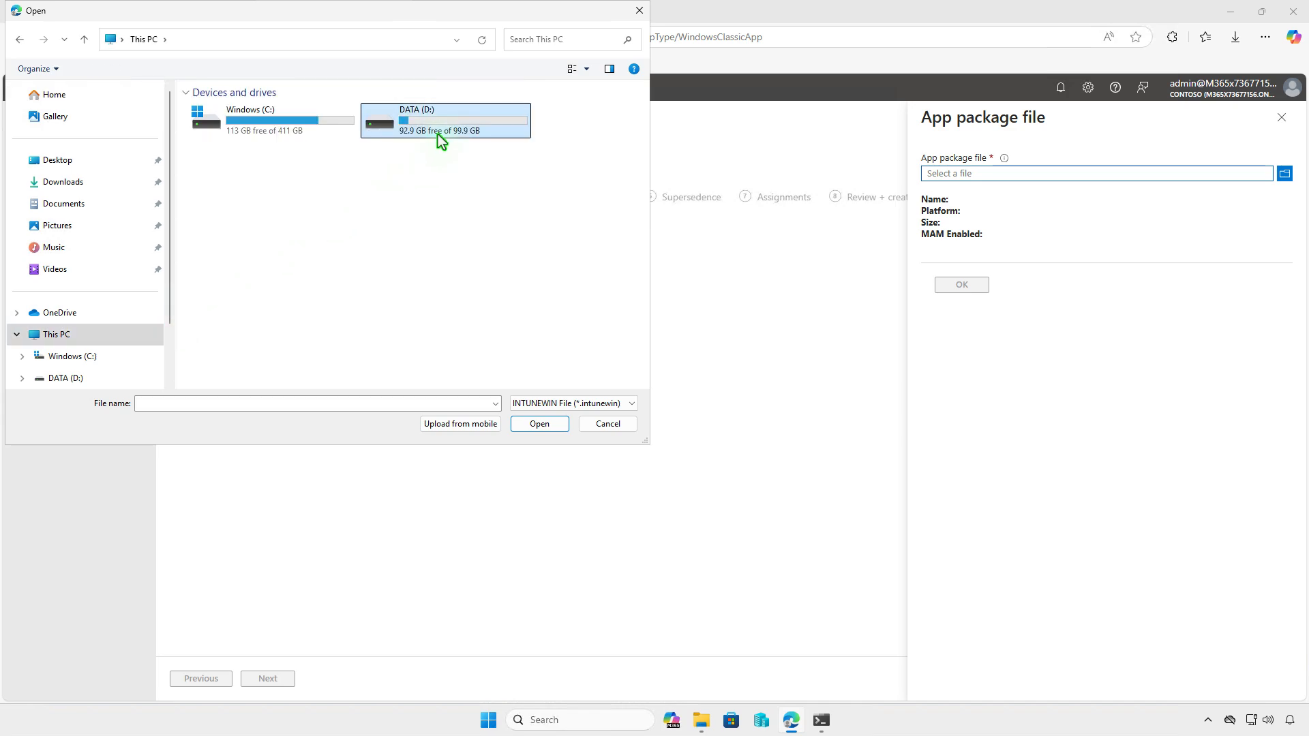
double_click(437, 134)
double_click(392, 112)
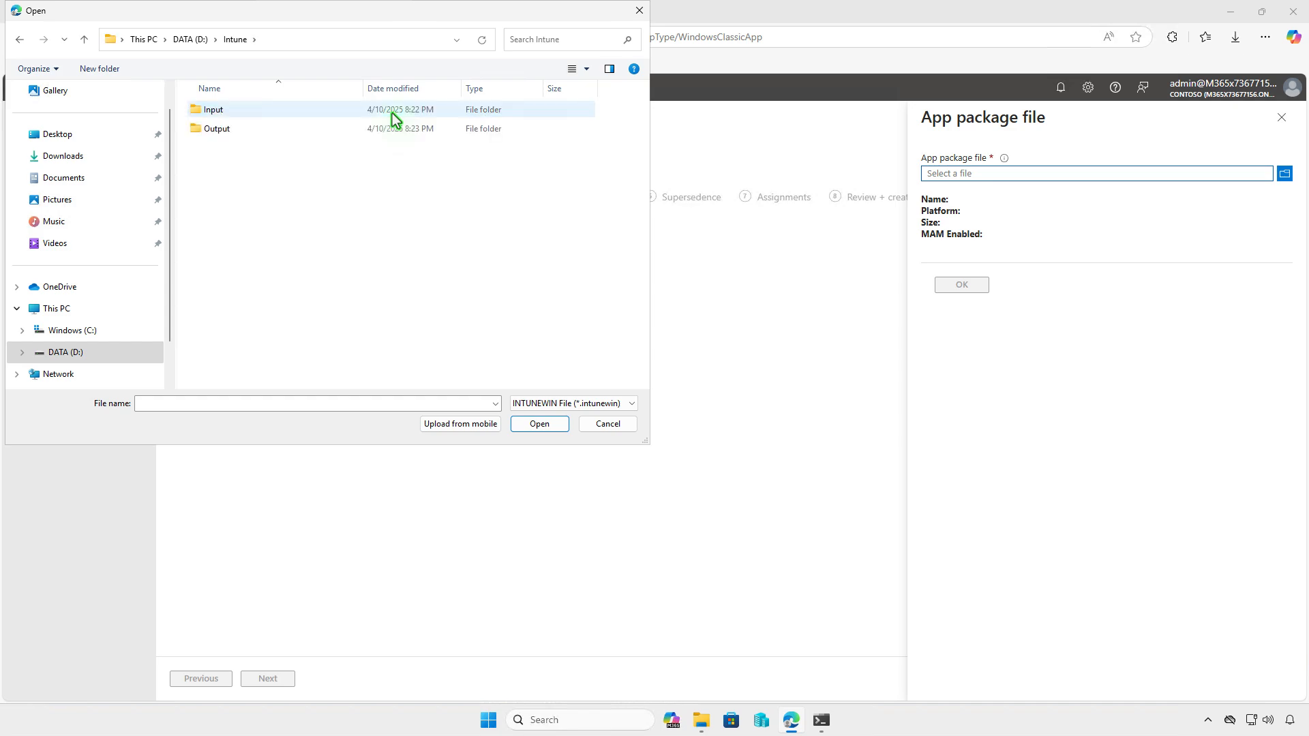
double_click(317, 129)
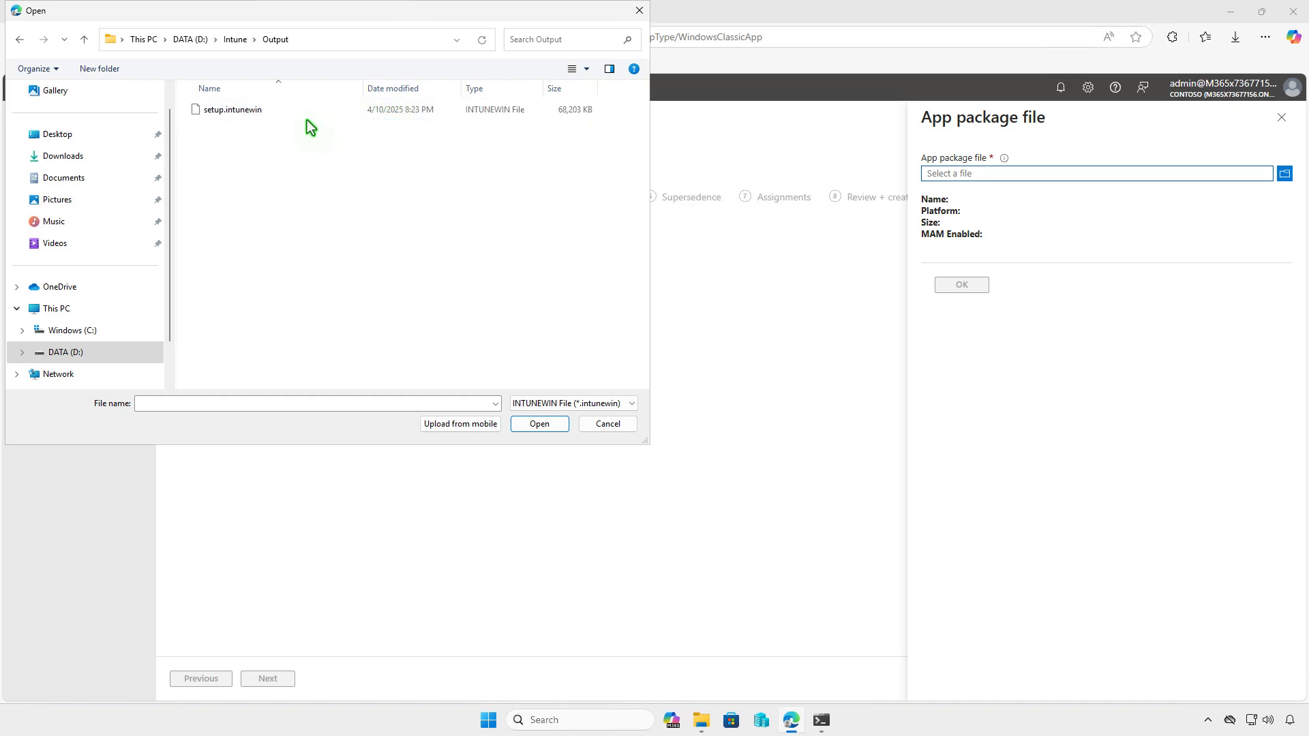
click(302, 112)
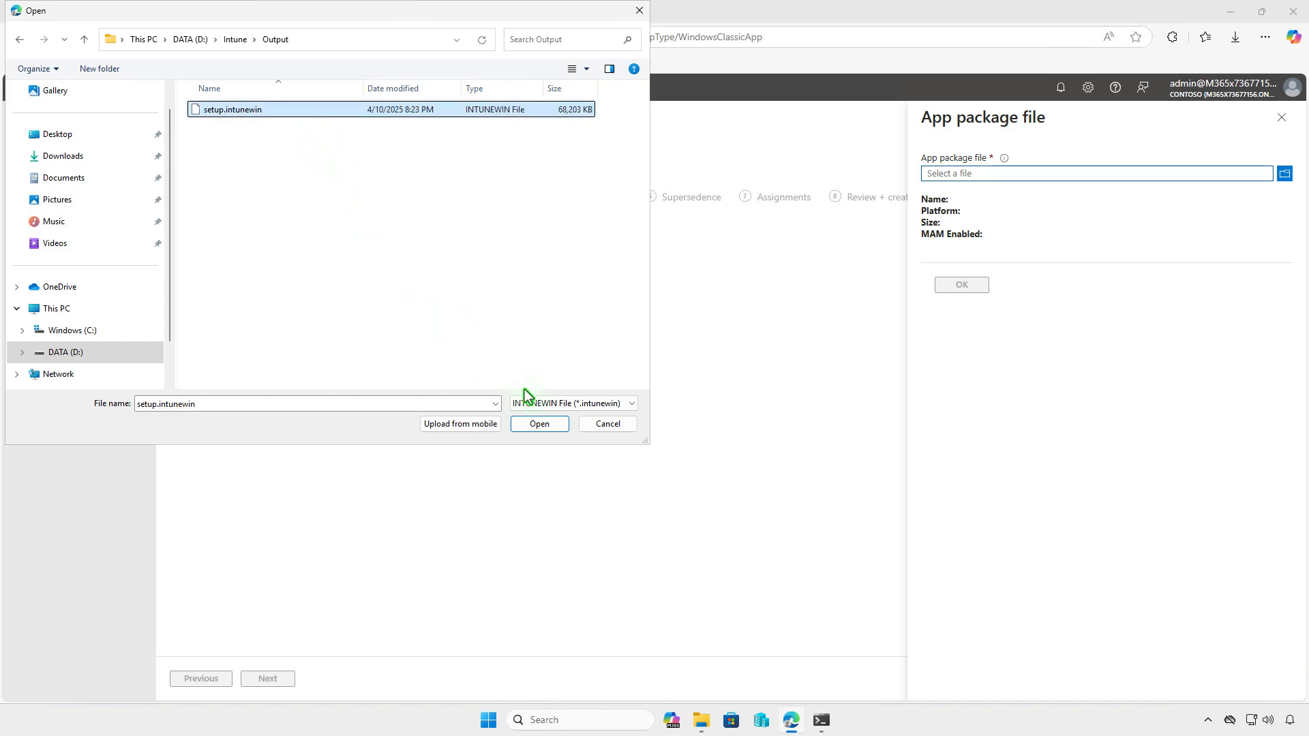
click(540, 427)
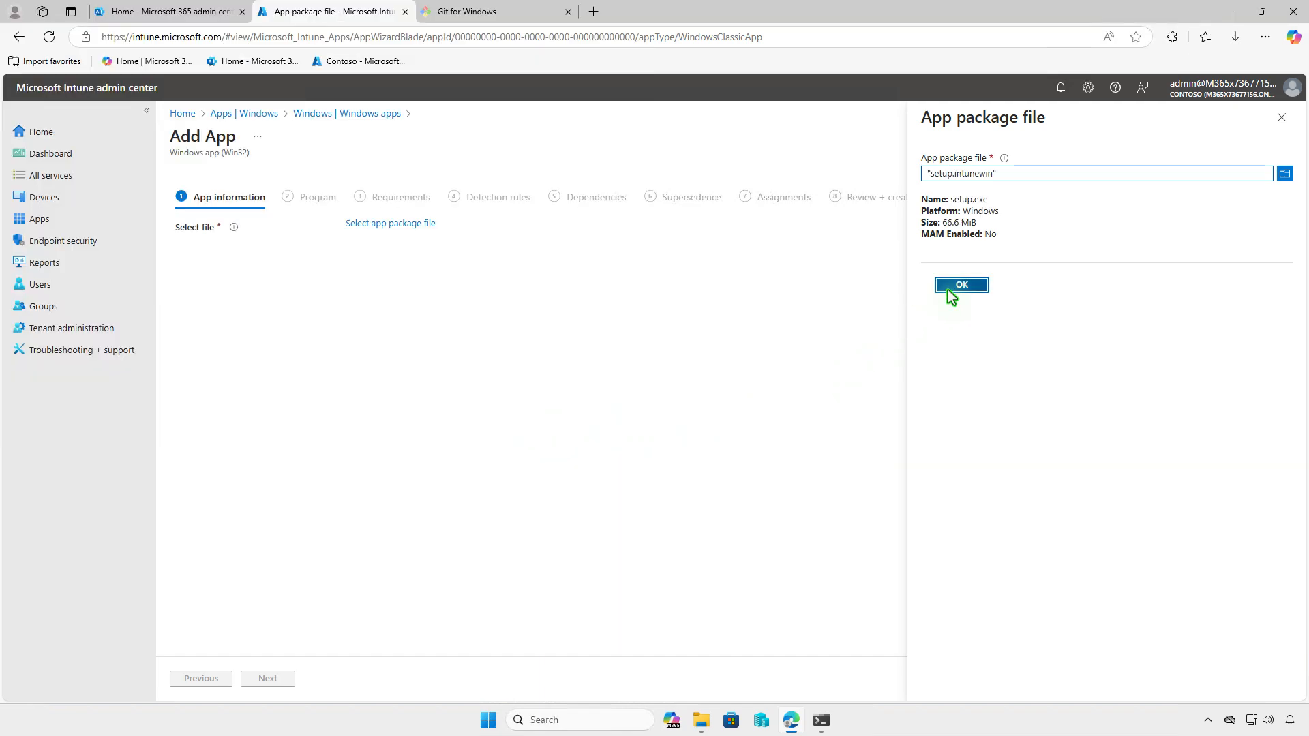
click(948, 289)
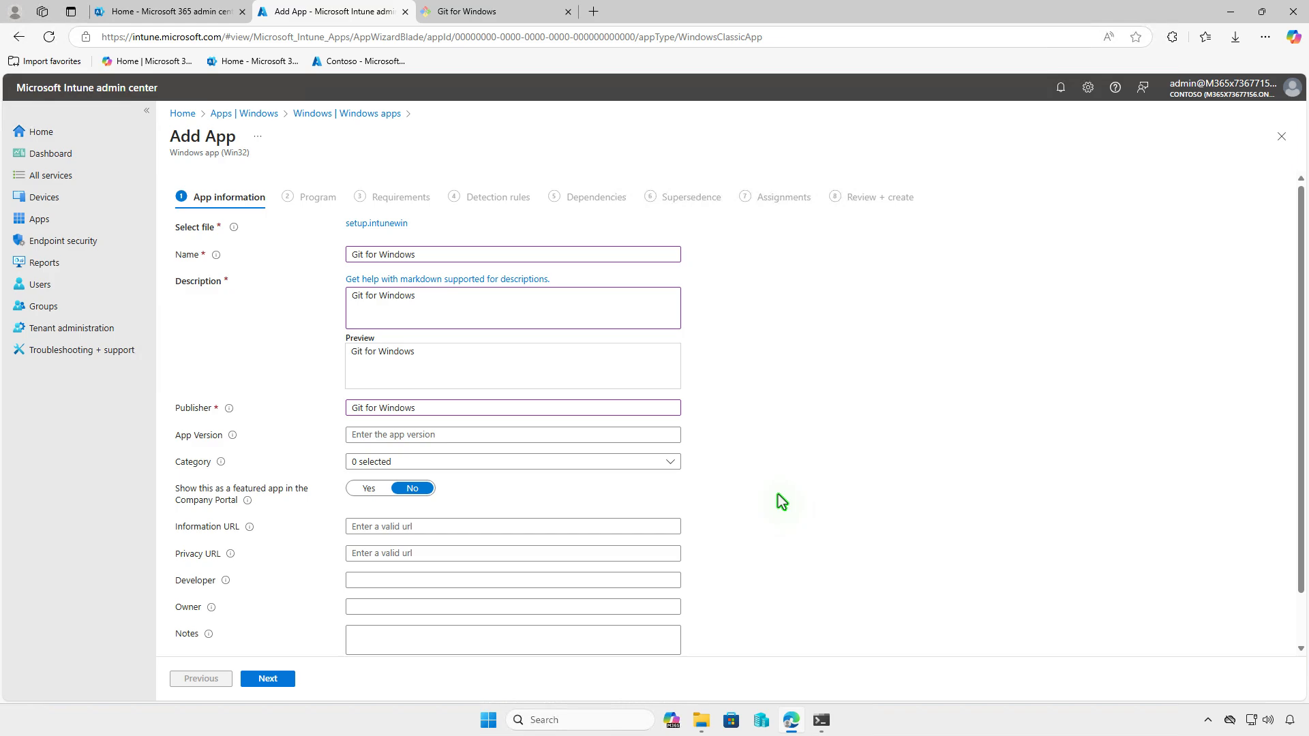
scroll(782, 501, down, 2)
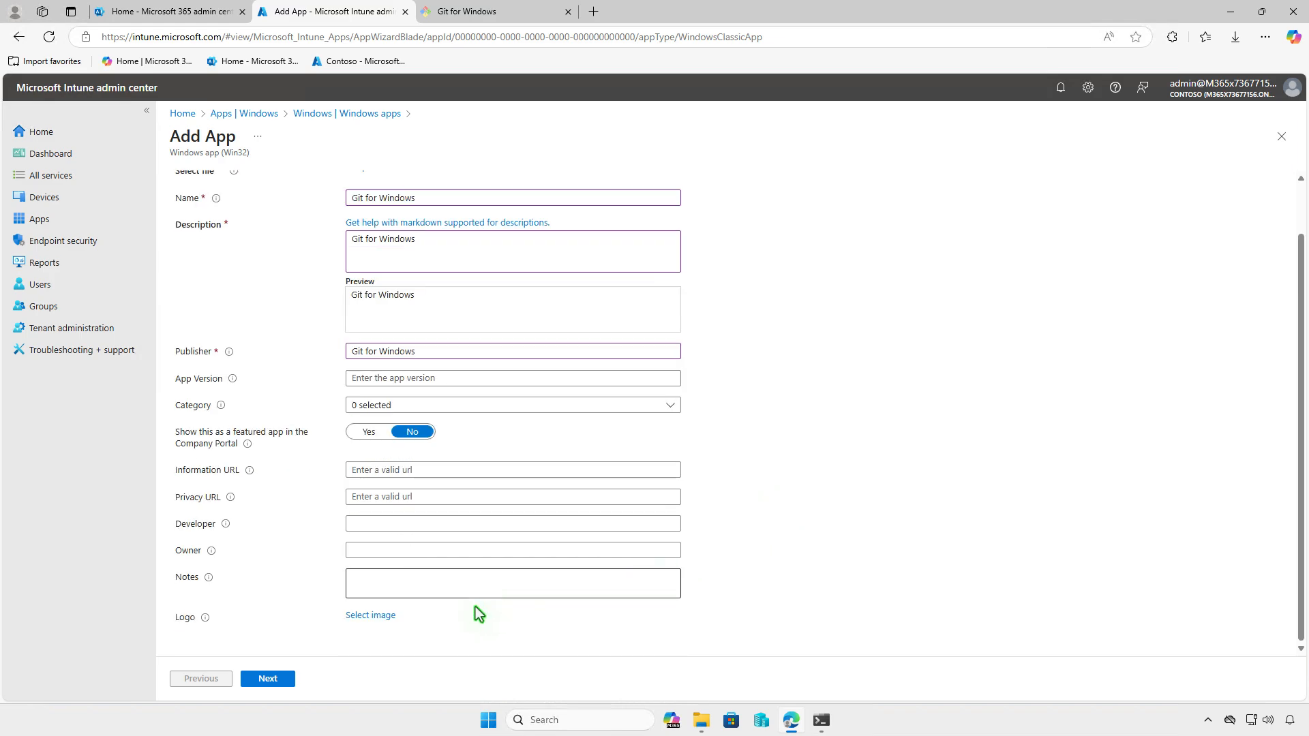
Upload Downloads\4571183.png as the Git app logo and advance the wizard
click(375, 614)
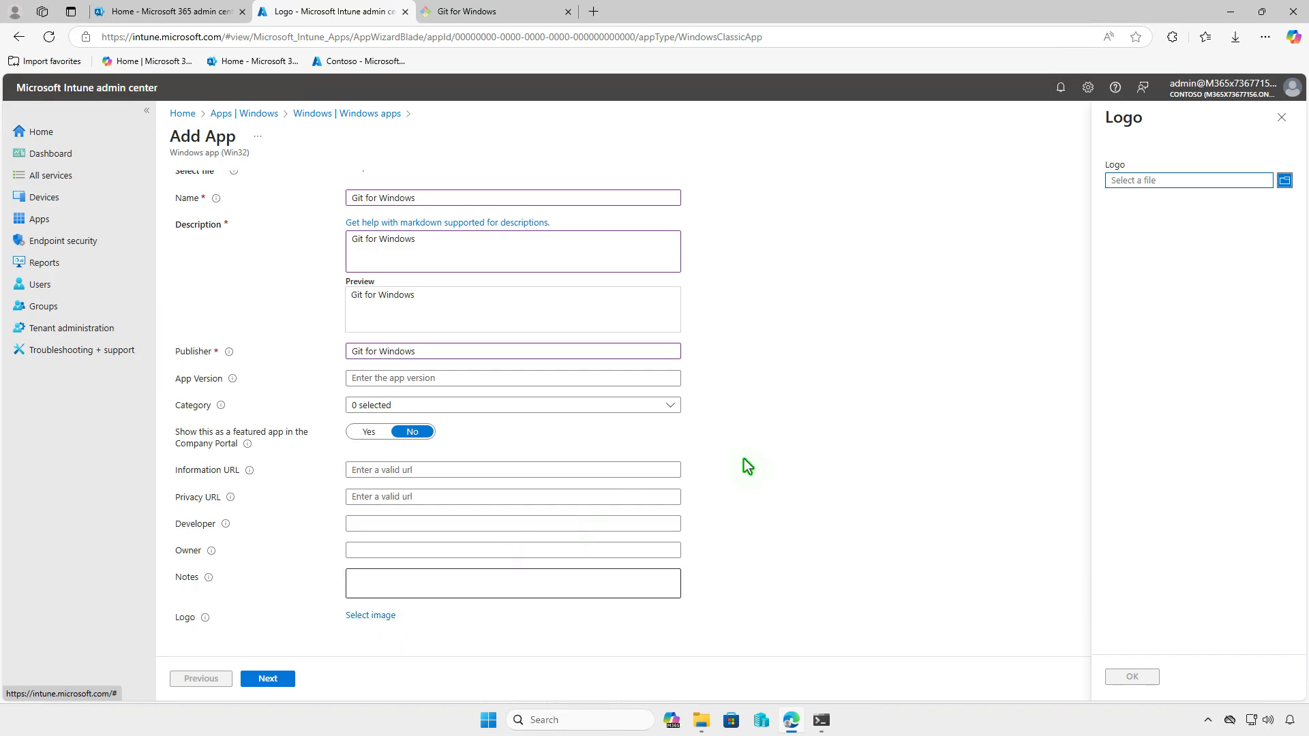
click(1127, 182)
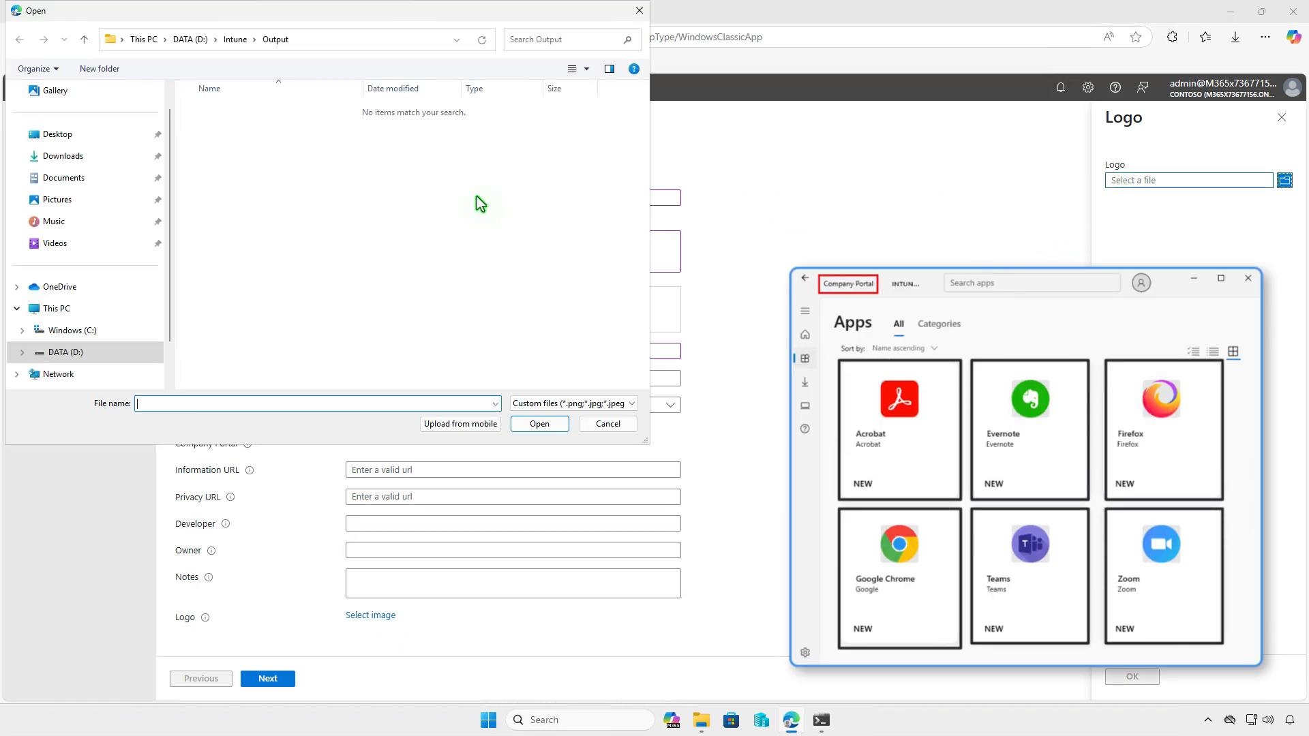
click(109, 158)
click(230, 133)
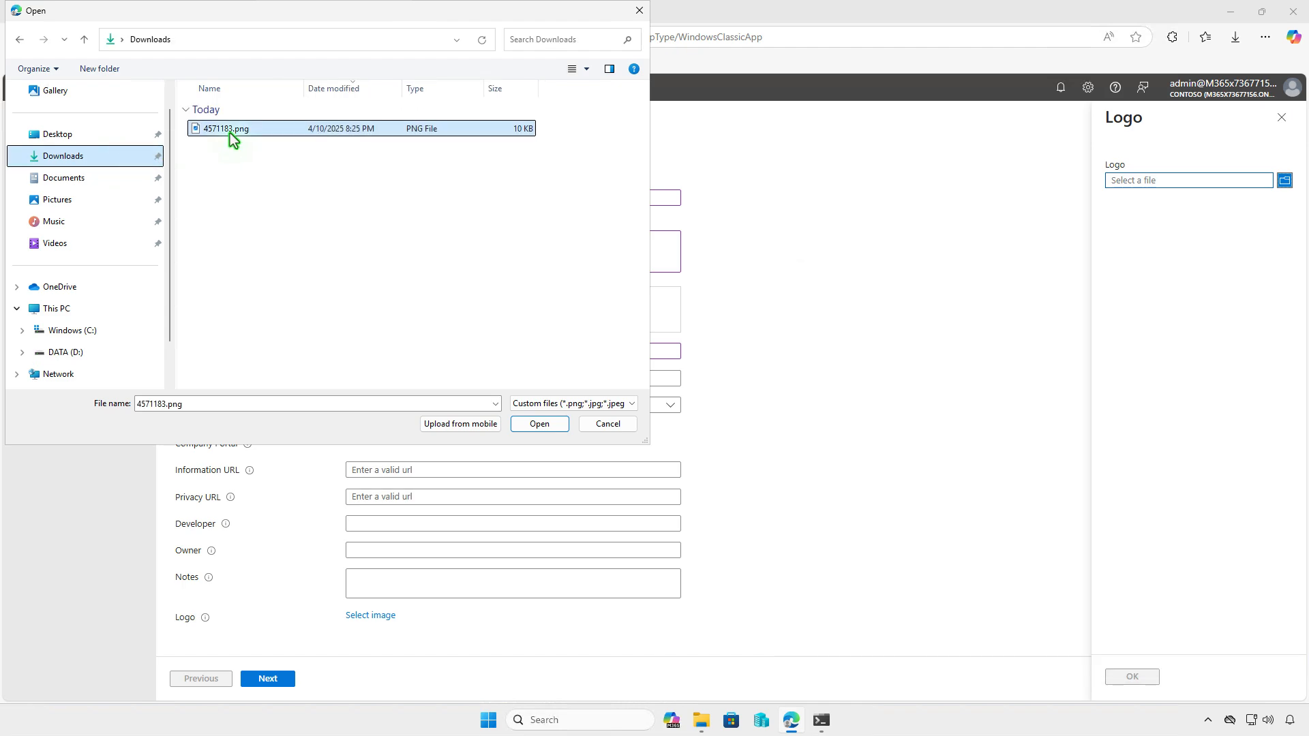
click(536, 423)
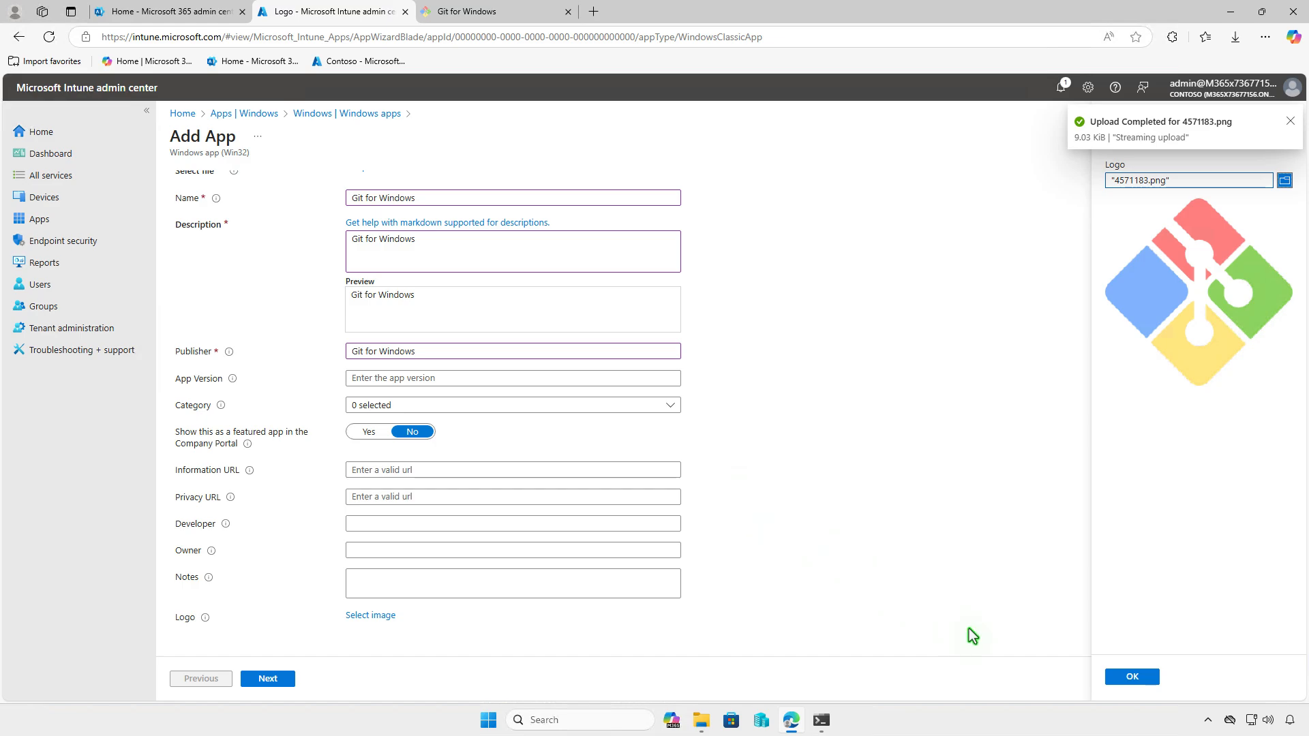
click(1114, 677)
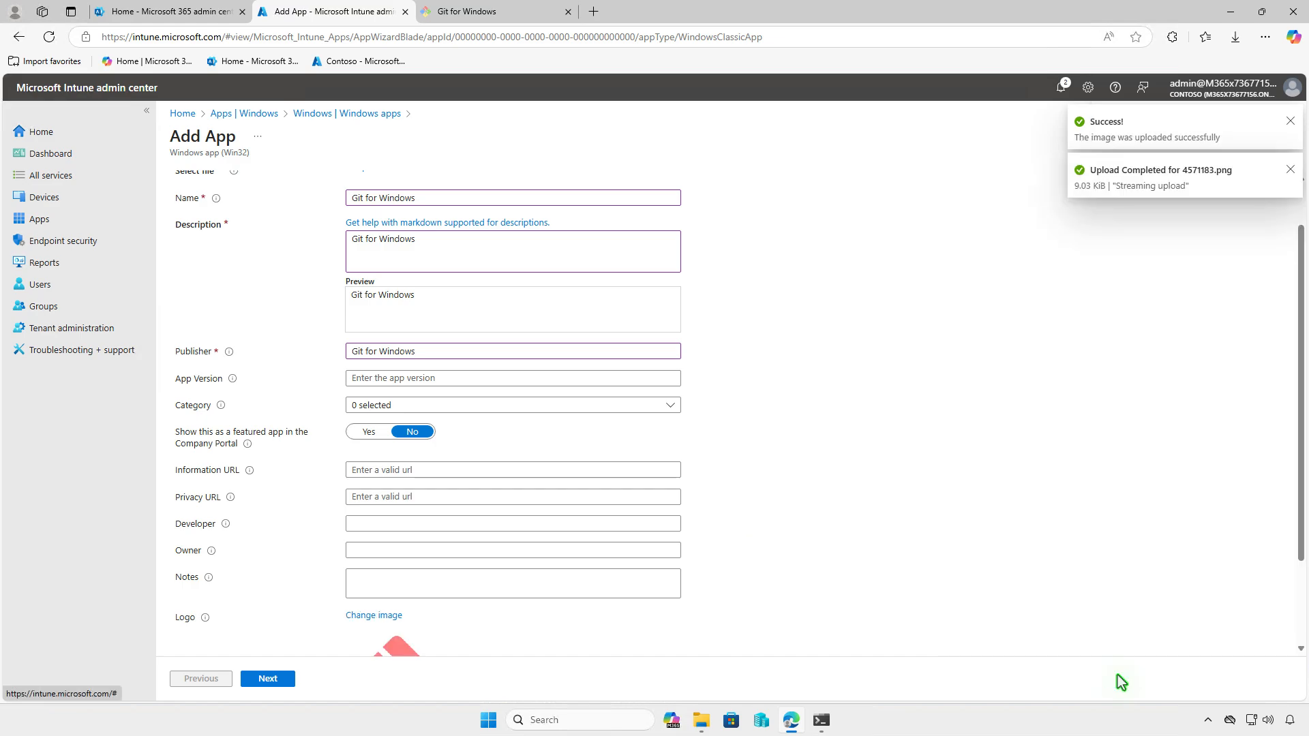
scroll(972, 622, down, 2)
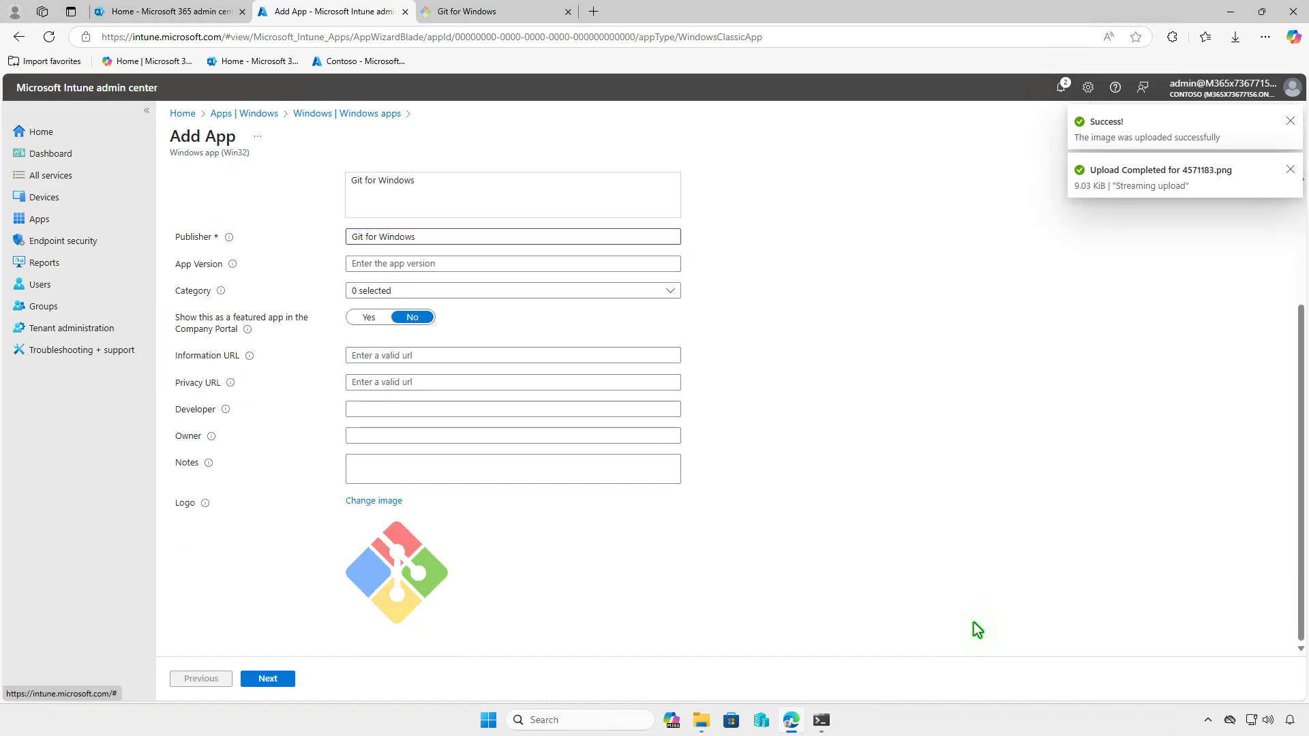
click(294, 679)
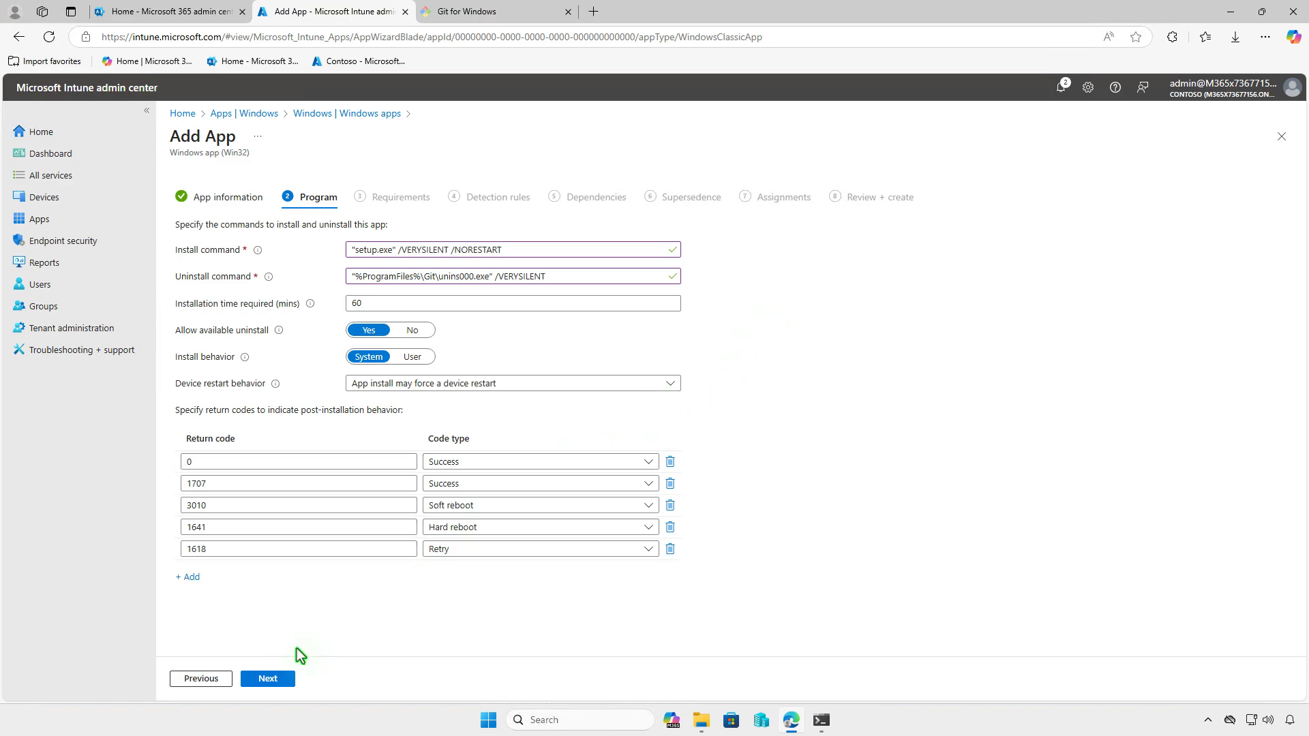
On Requirements, select 64-bit architecture and Windows 10 1607 as the minimum operating system
click(268, 679)
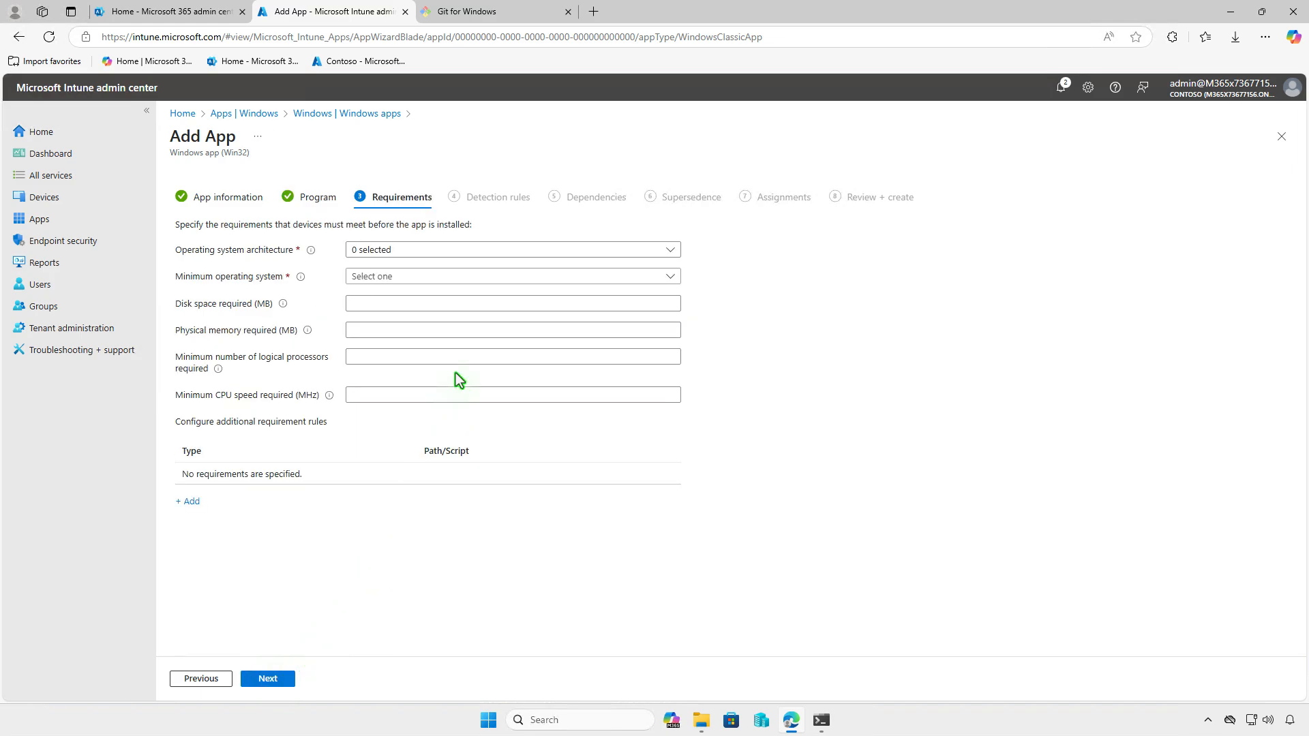
click(477, 251)
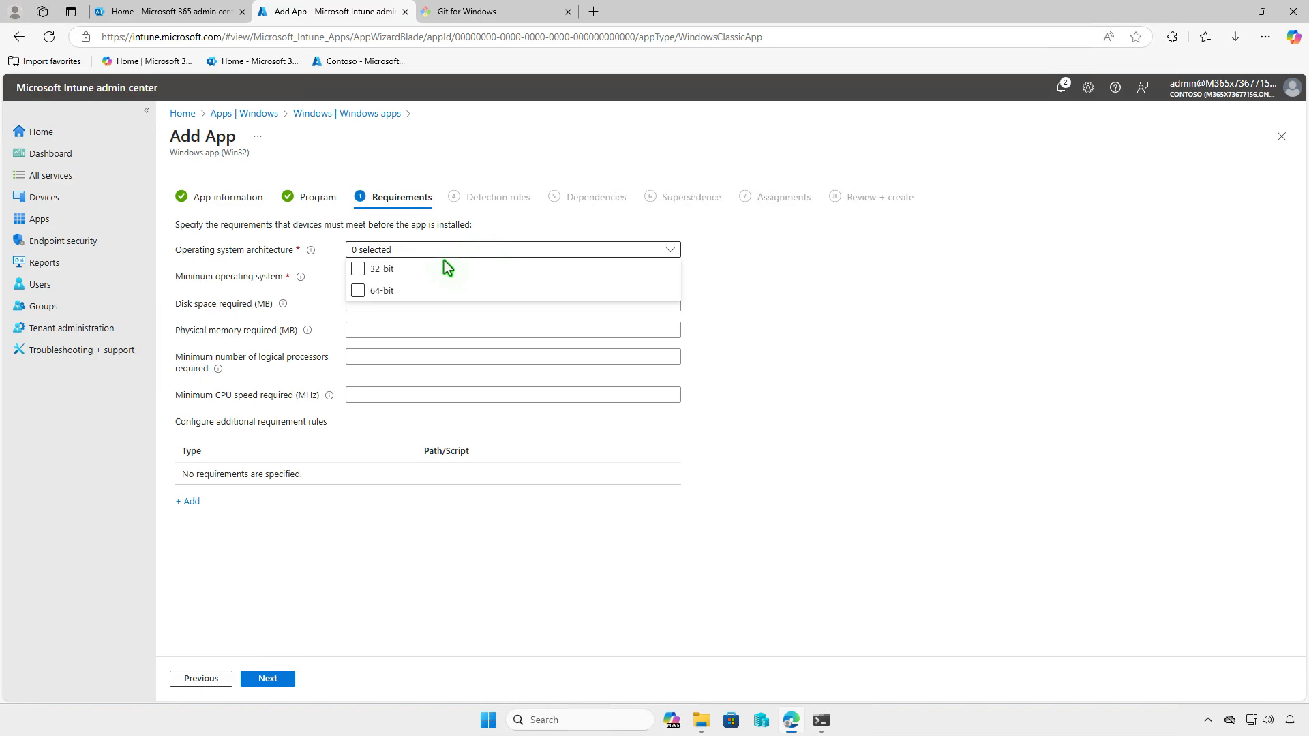
click(391, 291)
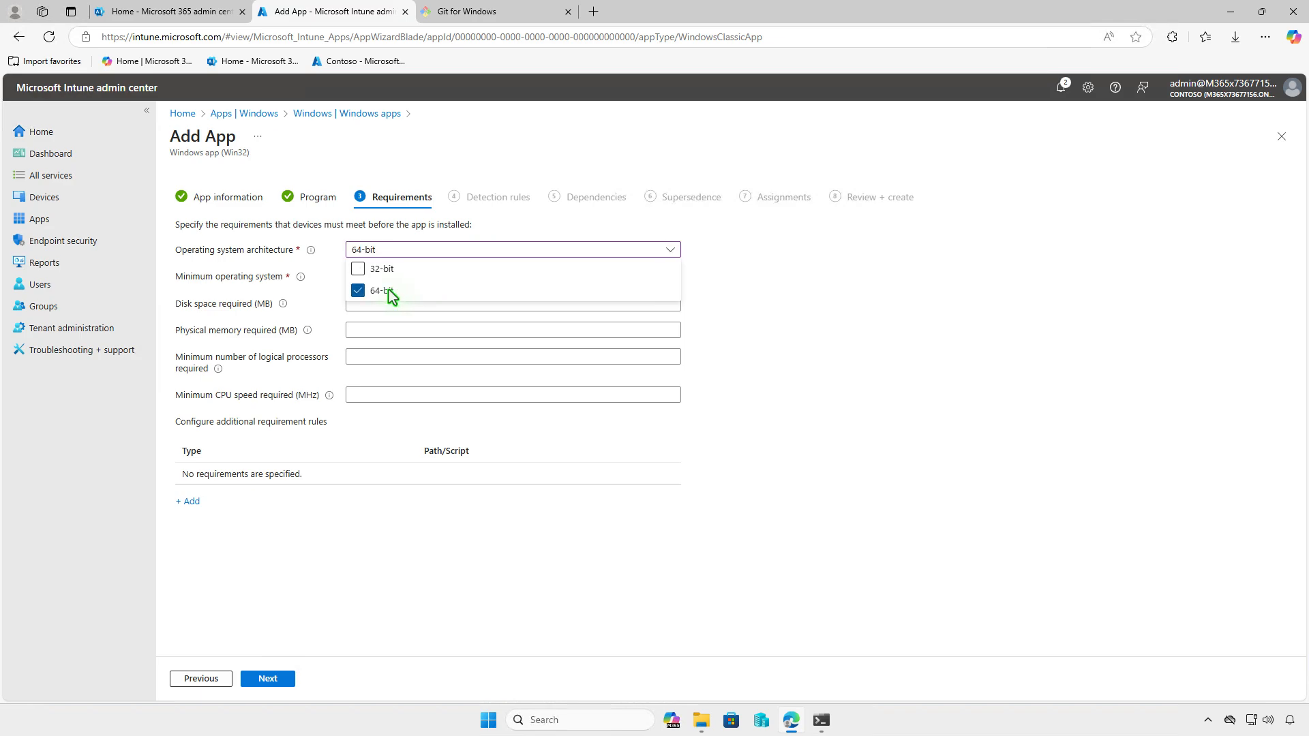
click(321, 294)
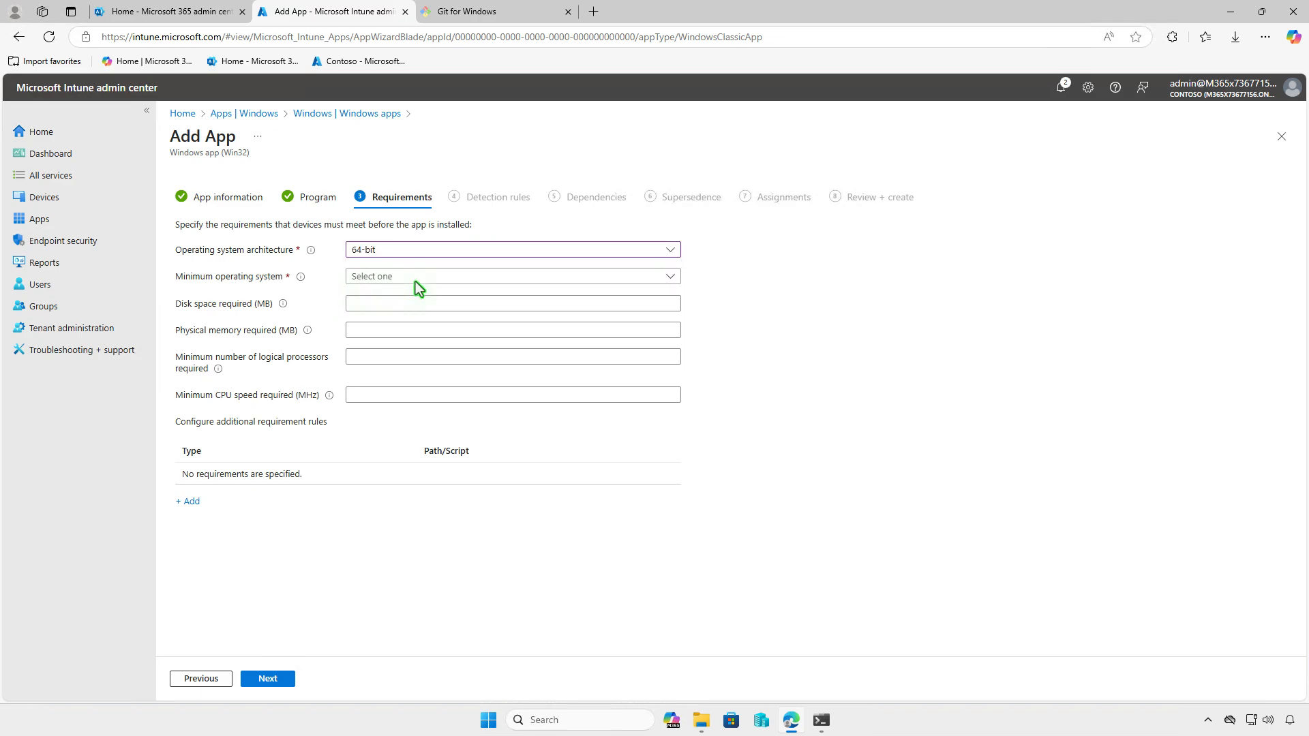
click(444, 277)
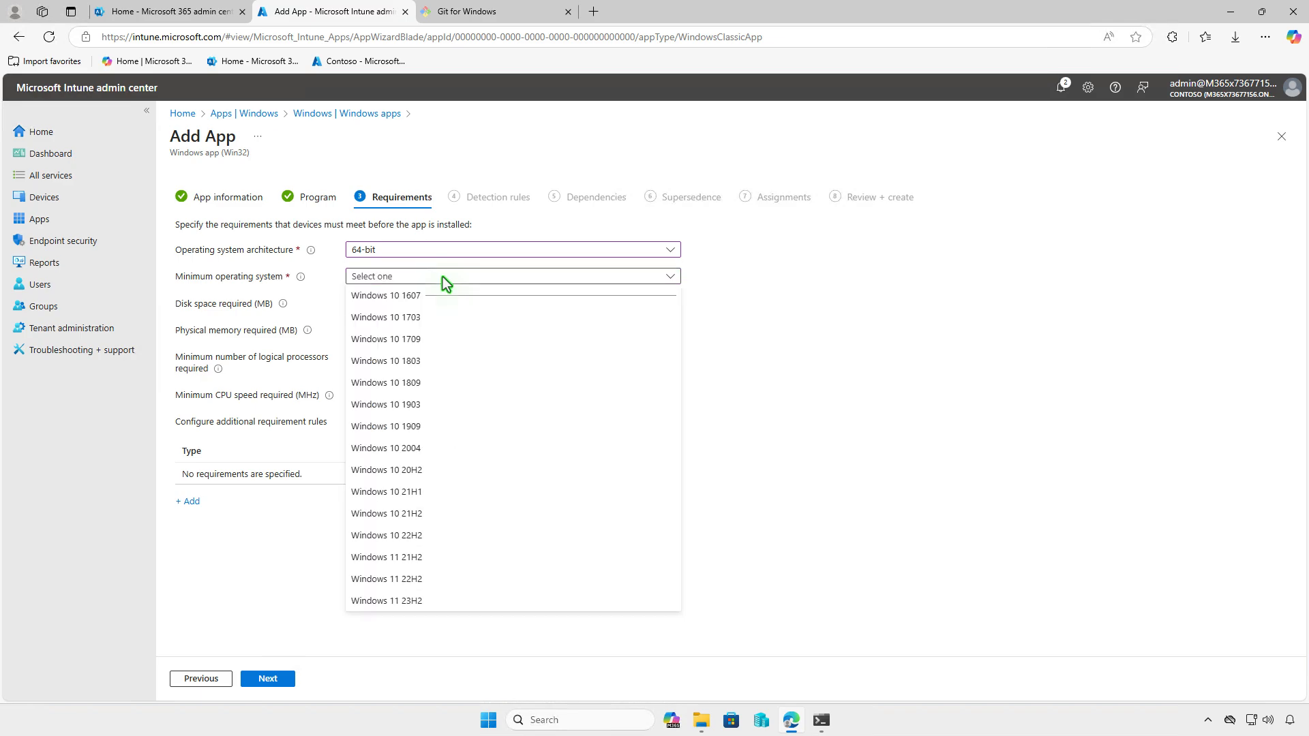
click(441, 295)
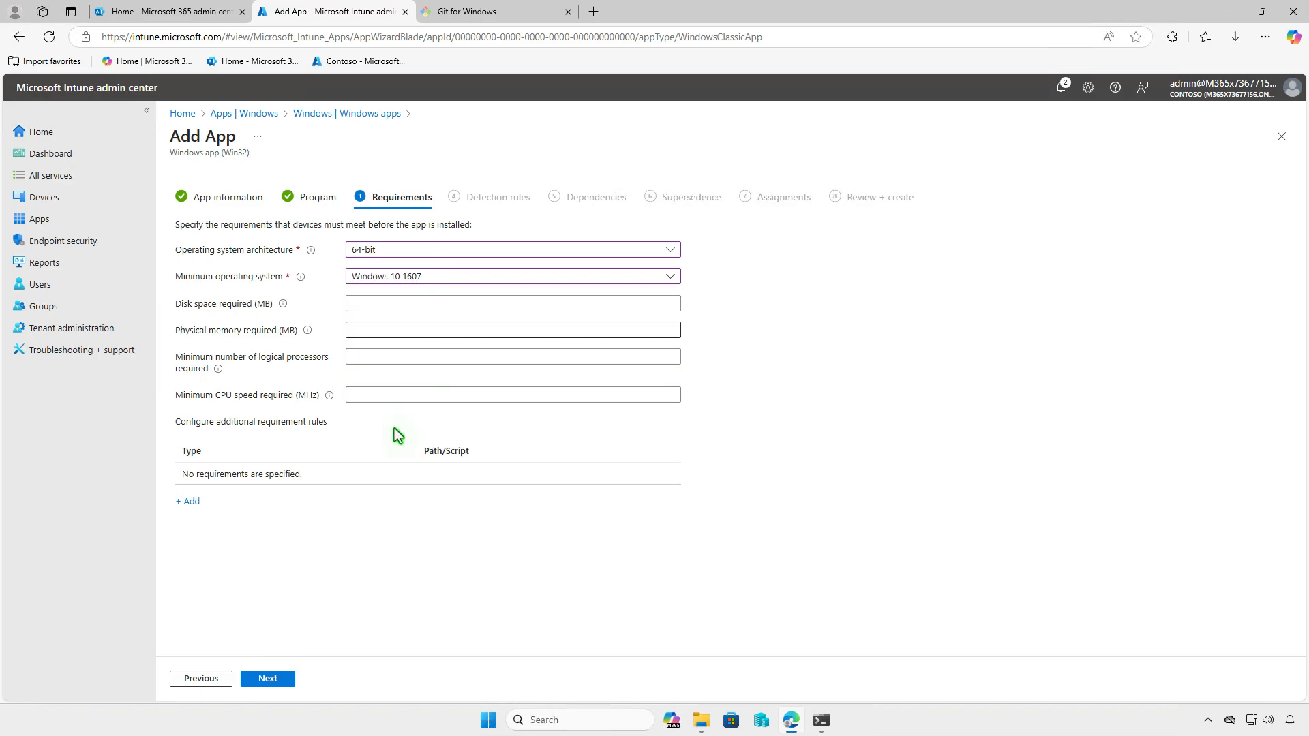
Set the detection rules format to Manual
click(283, 677)
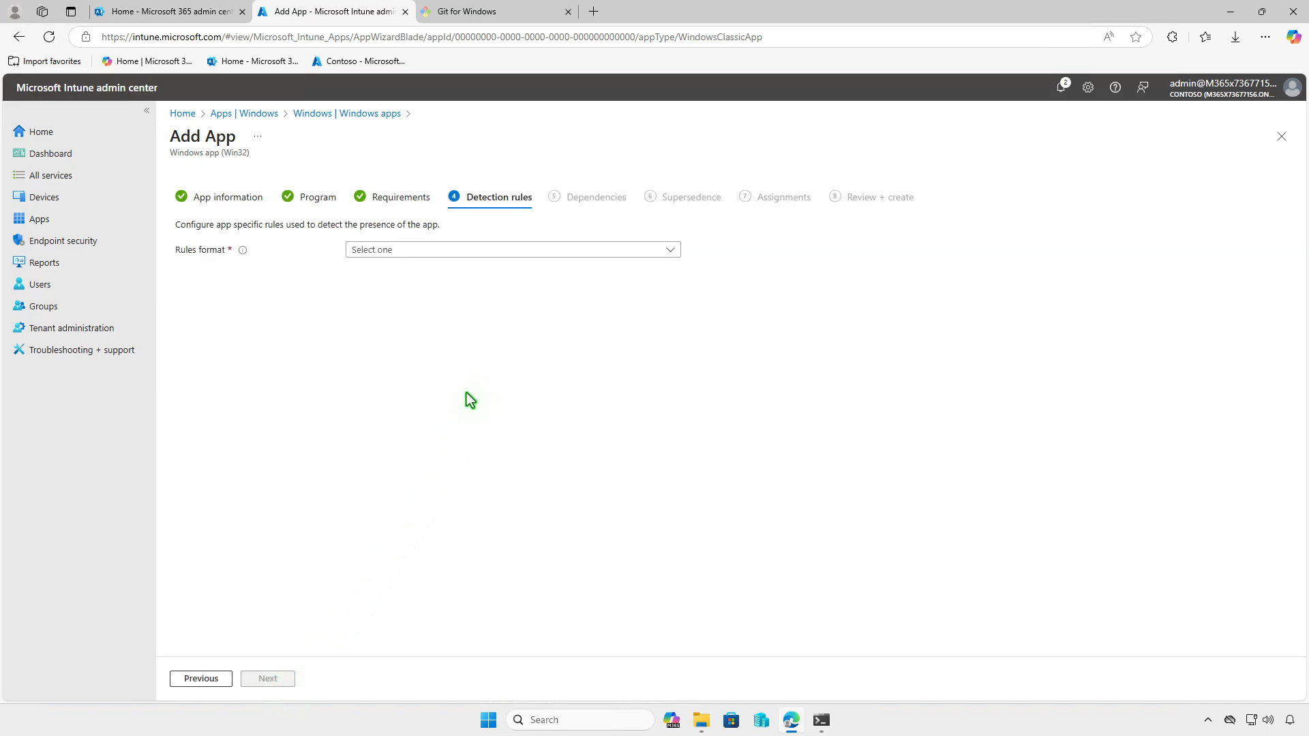
click(528, 252)
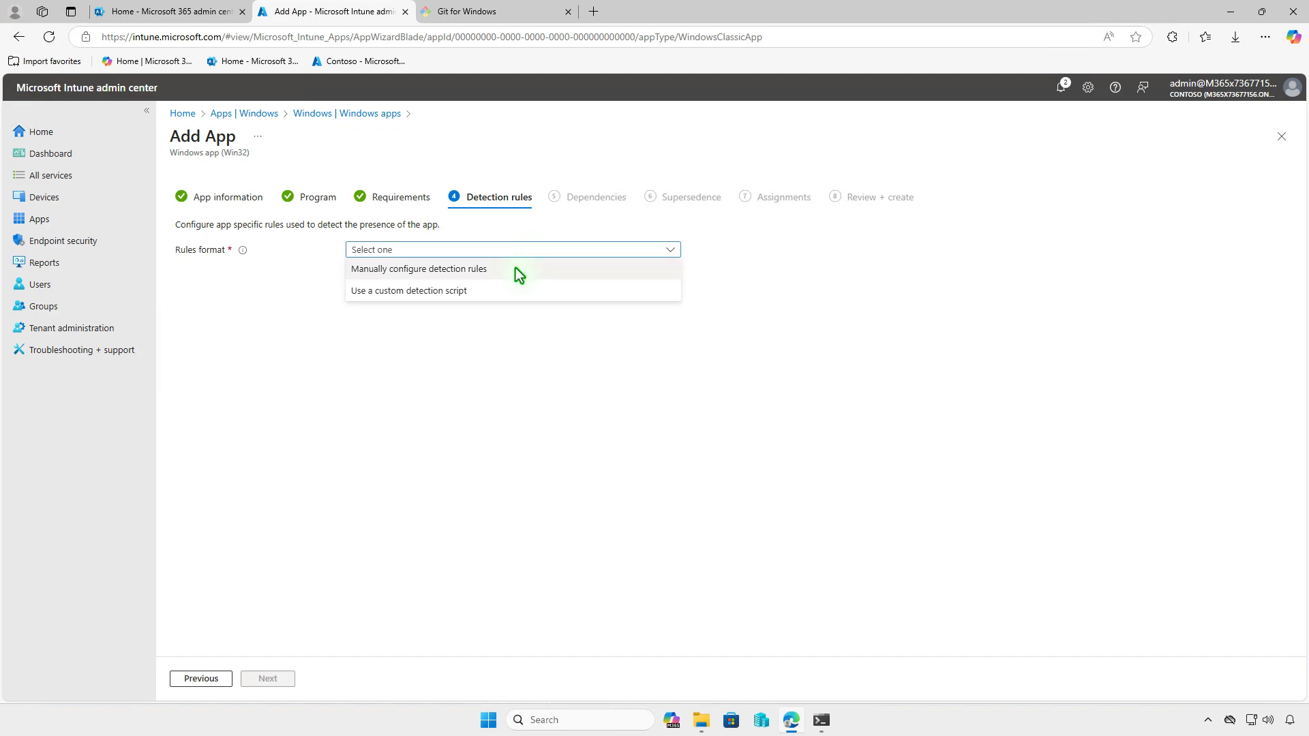
click(515, 268)
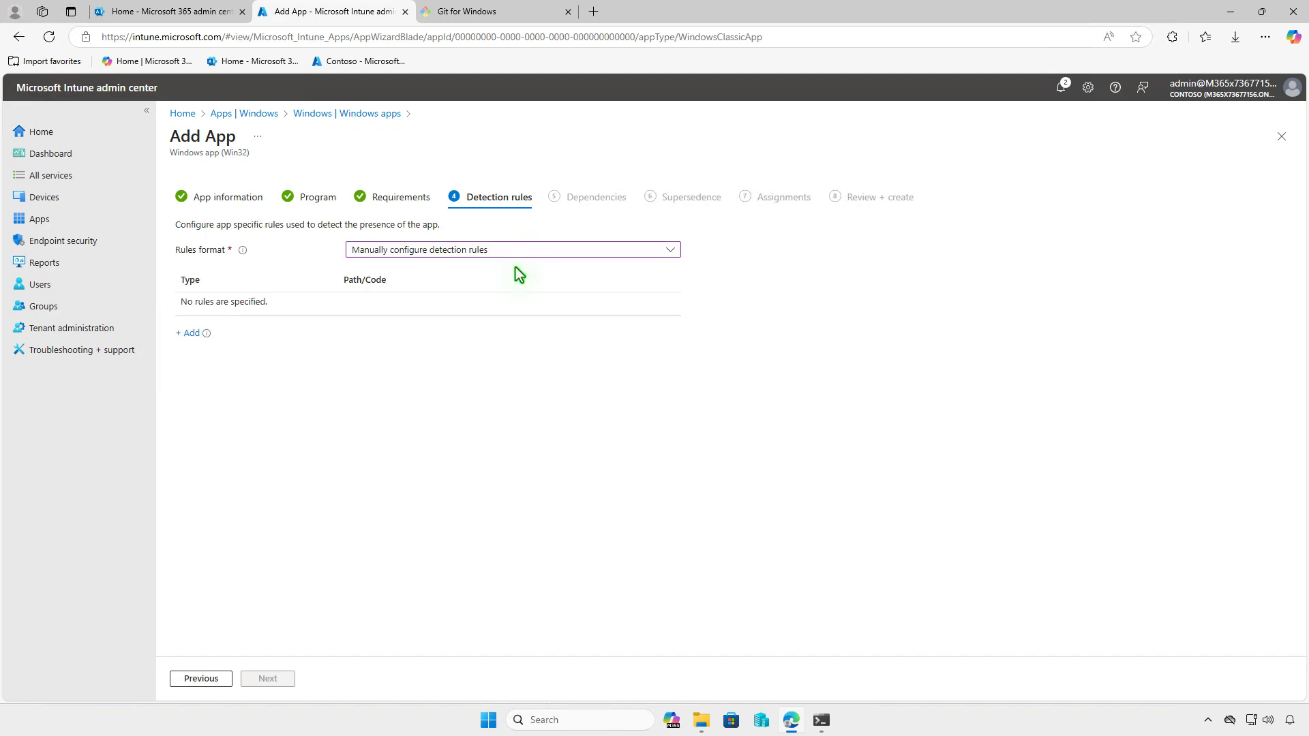
Add a File rule: git.exe exists in %ProgramFiles%\Git\mingw64\libexec\git-core
click(189, 334)
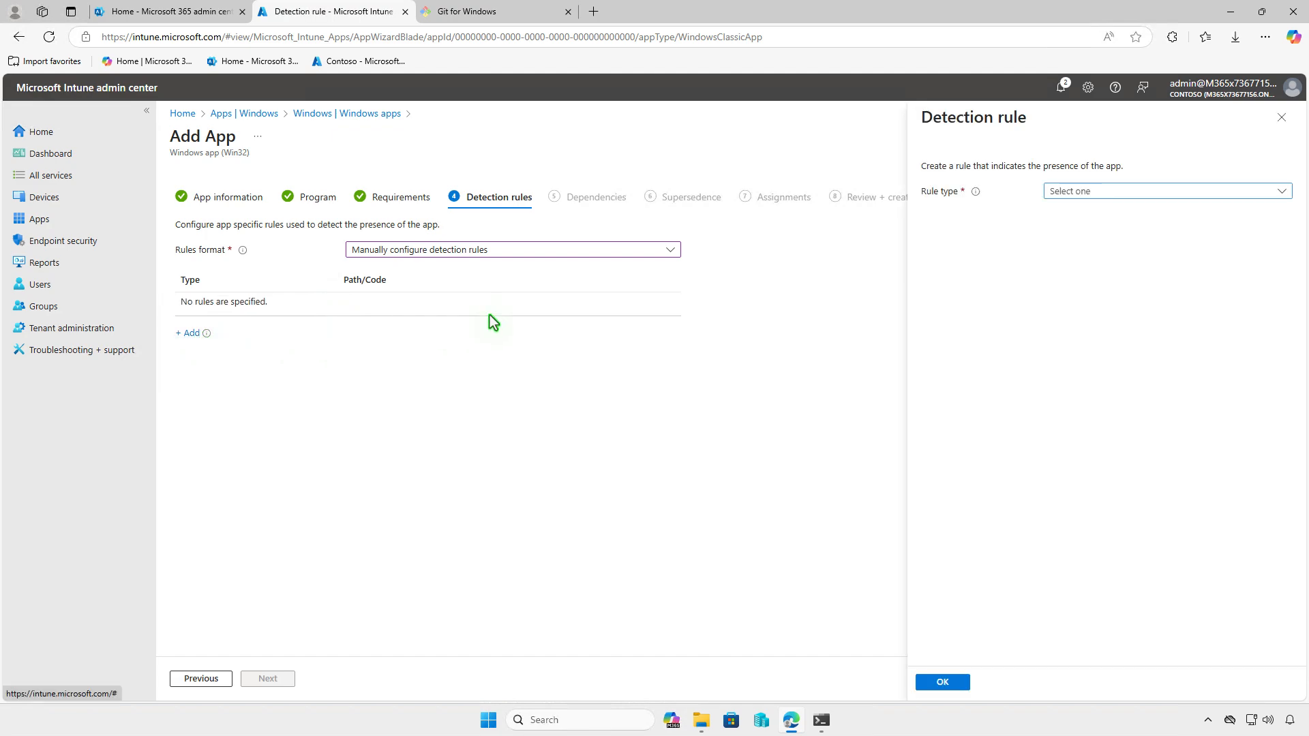
click(1172, 190)
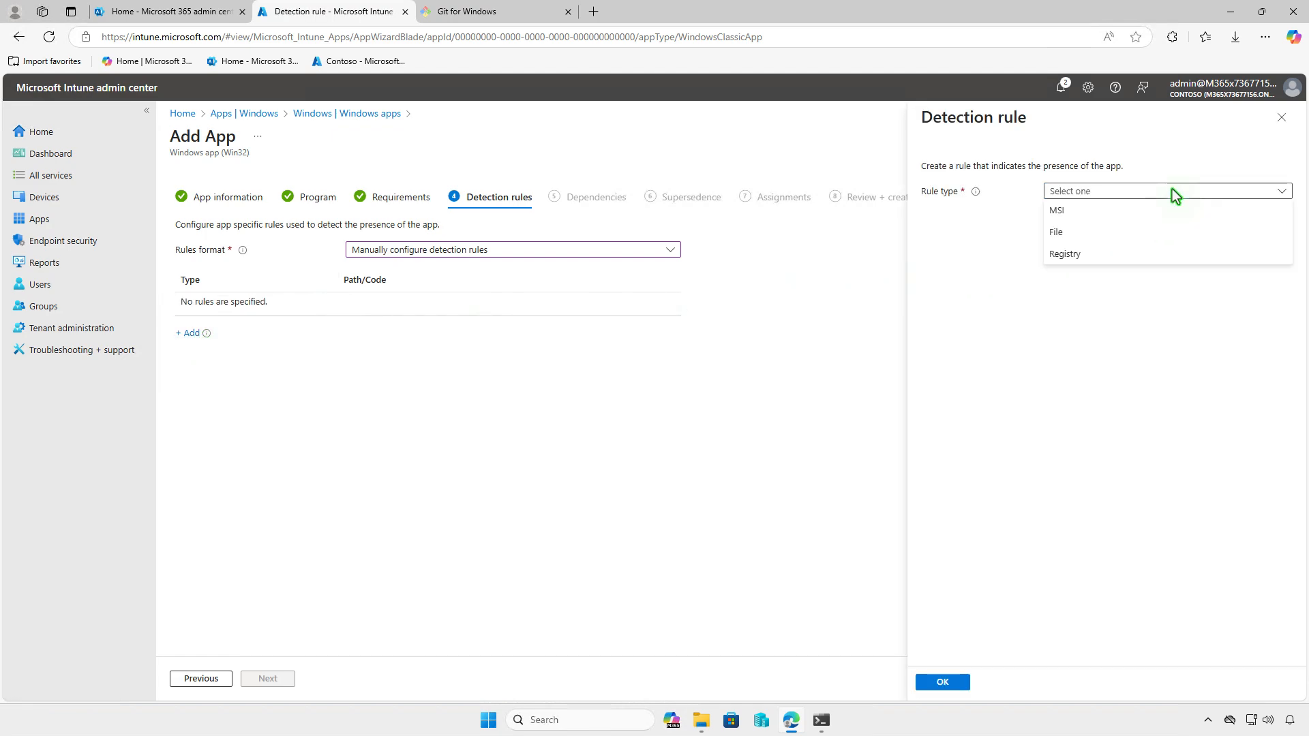
click(1151, 230)
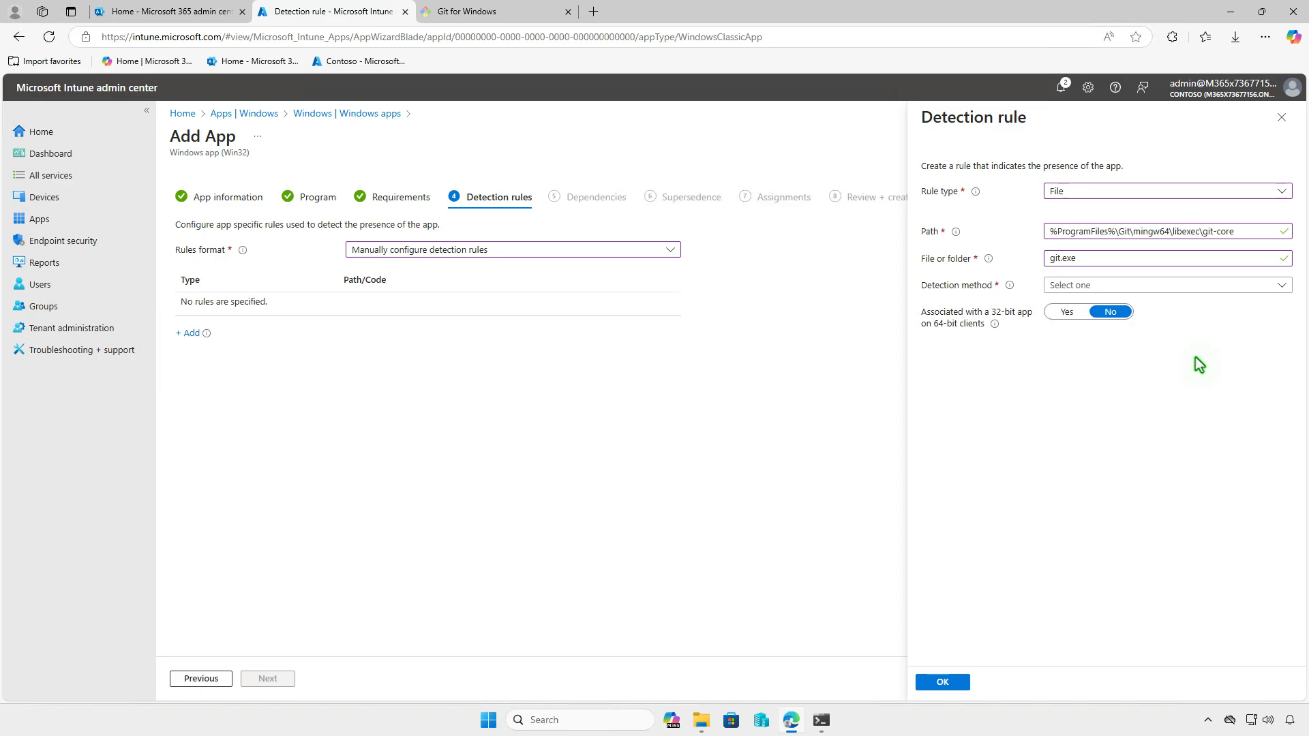
click(1185, 289)
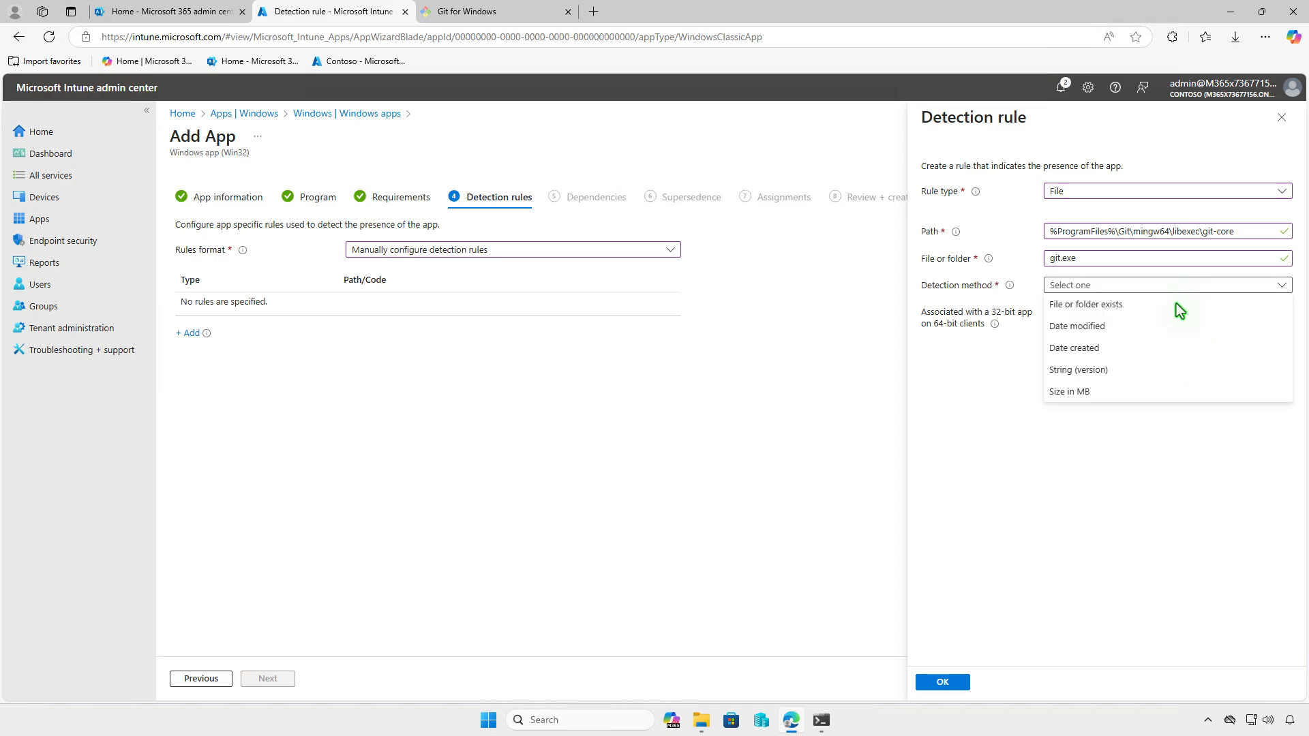
click(1180, 307)
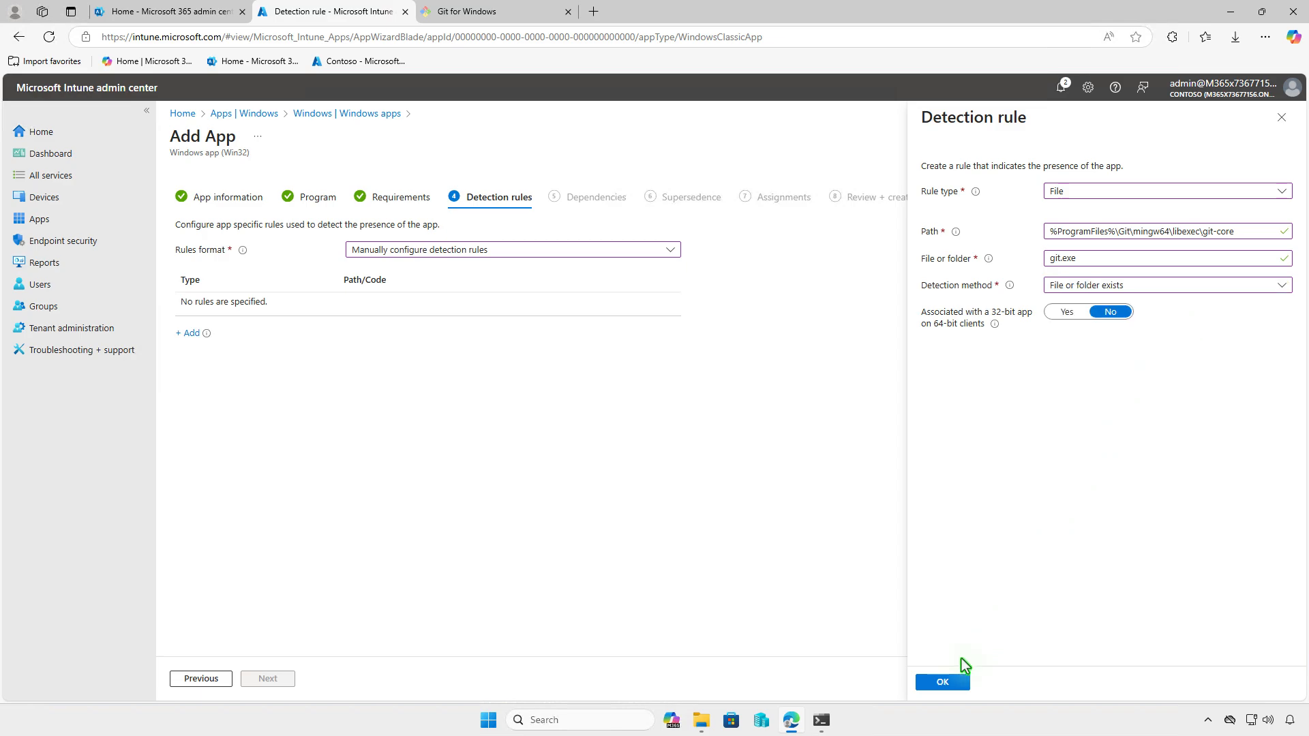
click(953, 681)
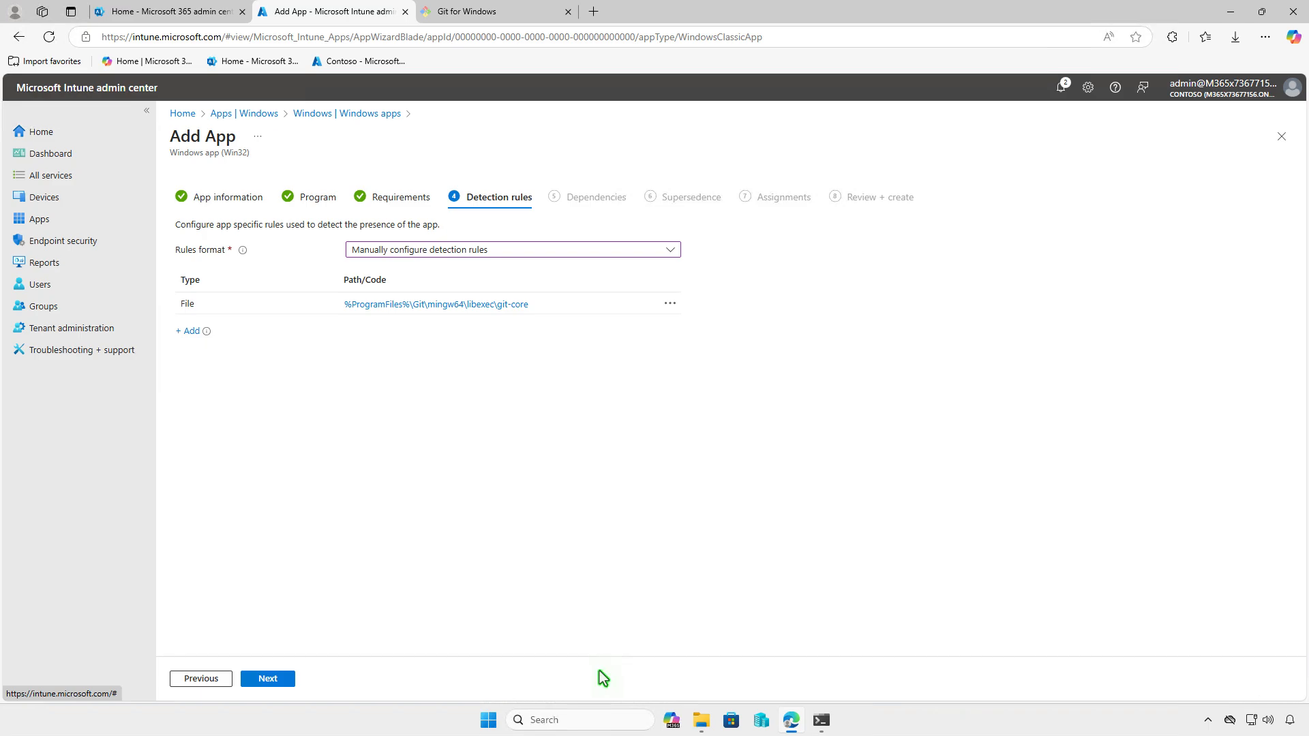
click(290, 680)
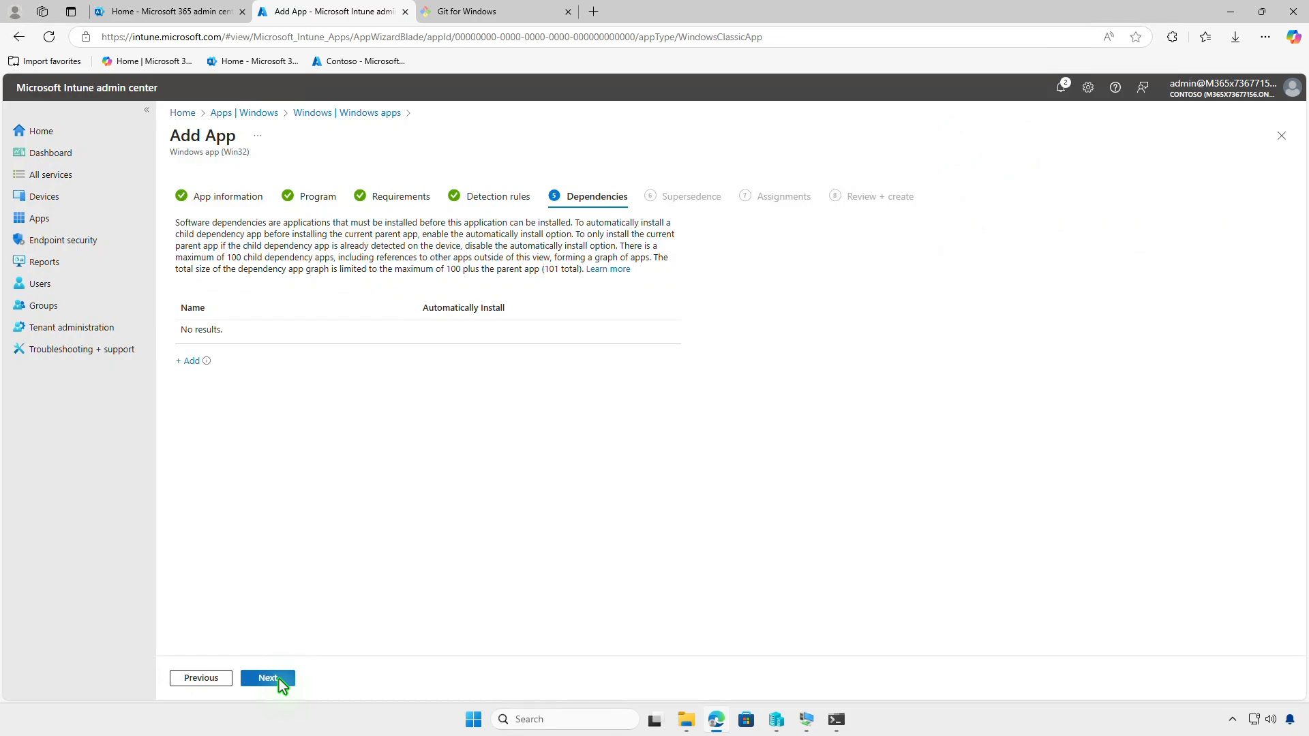
Skip Dependencies and Supersedence without adding anything, reaching Assignments
click(283, 685)
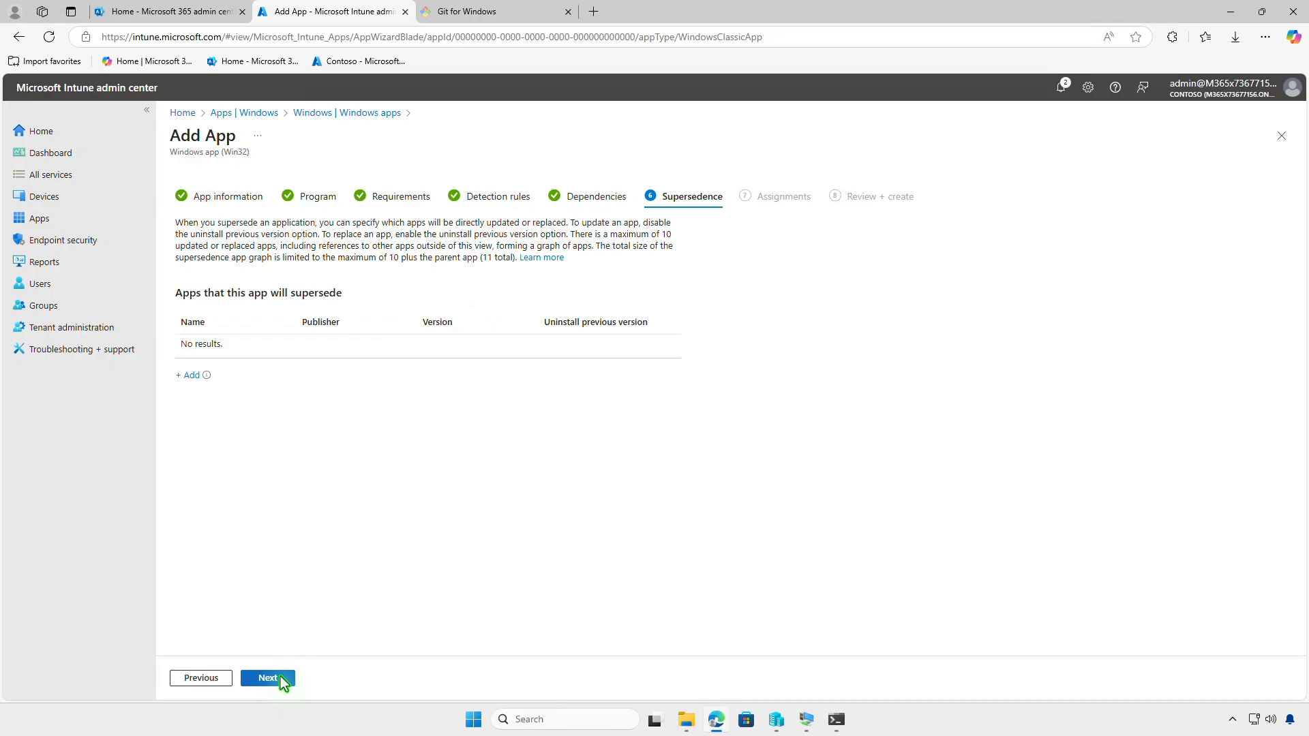
click(281, 677)
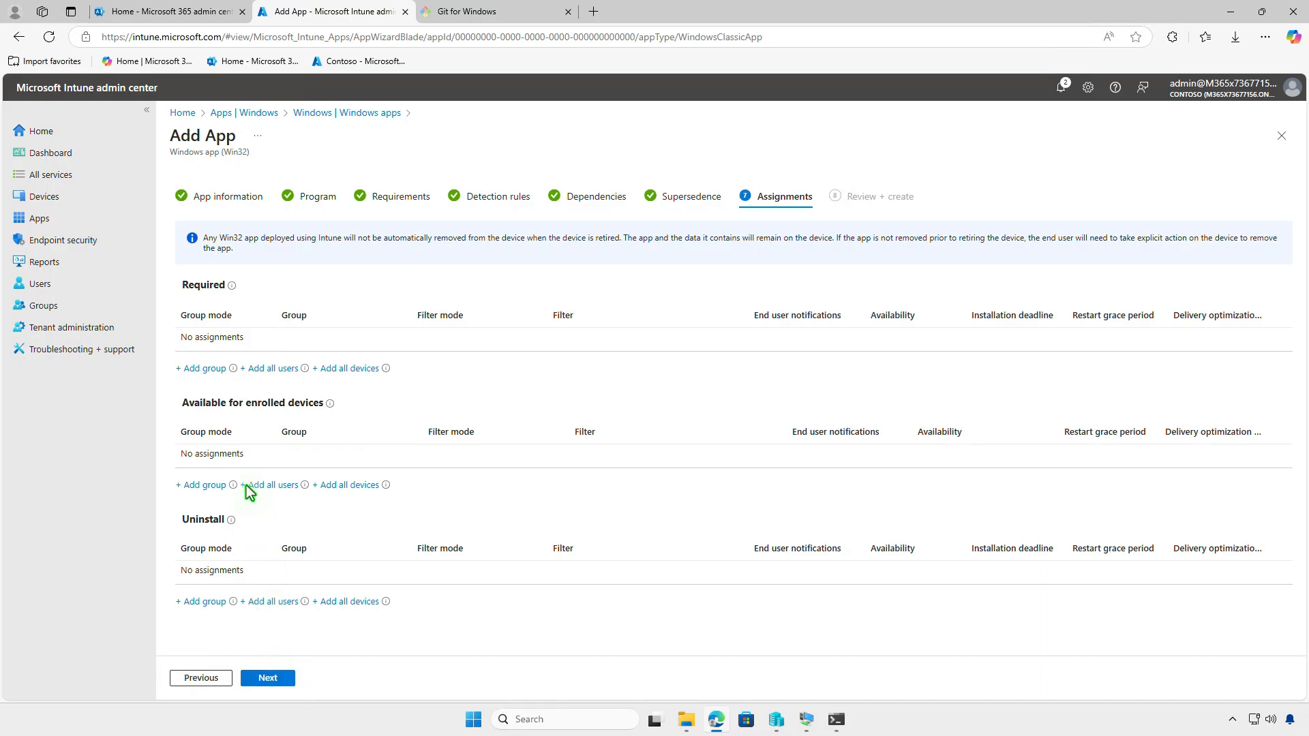
Add Test_Devices as a Required assignment group, leaving its settings unchanged, and go to Review + create
click(215, 369)
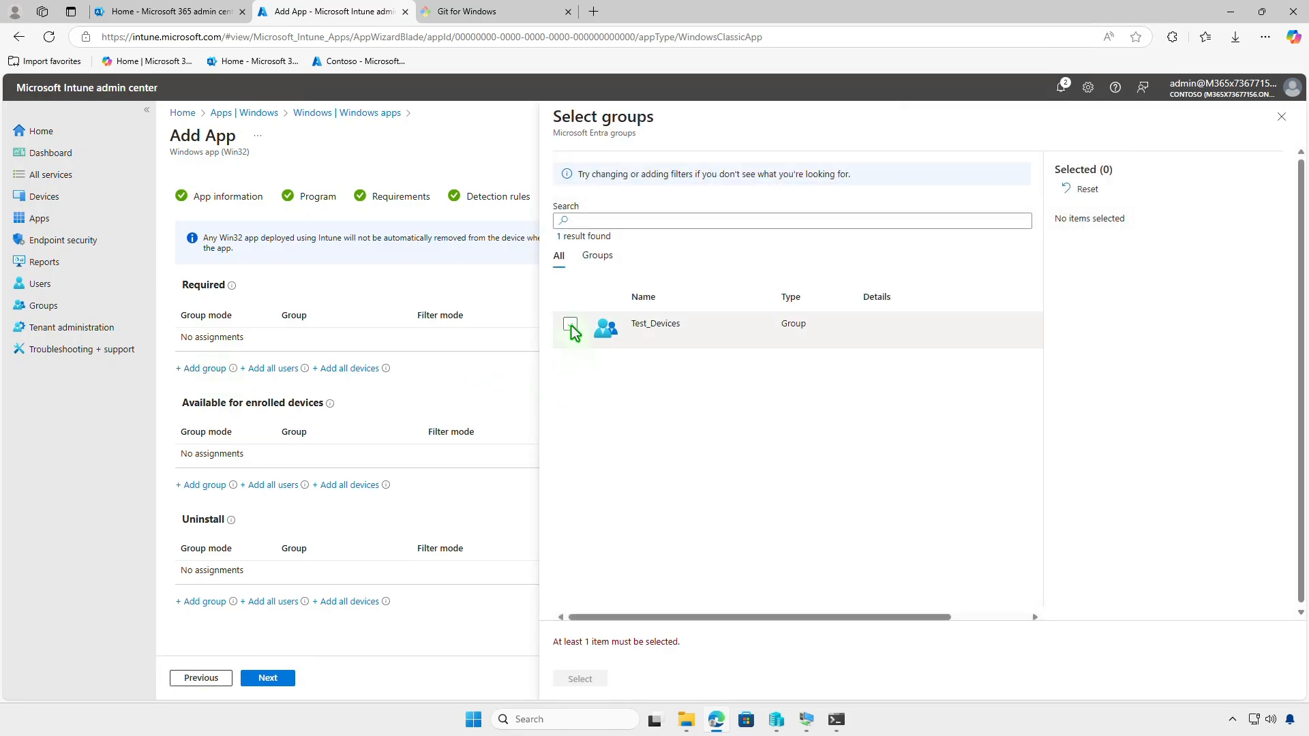
click(571, 326)
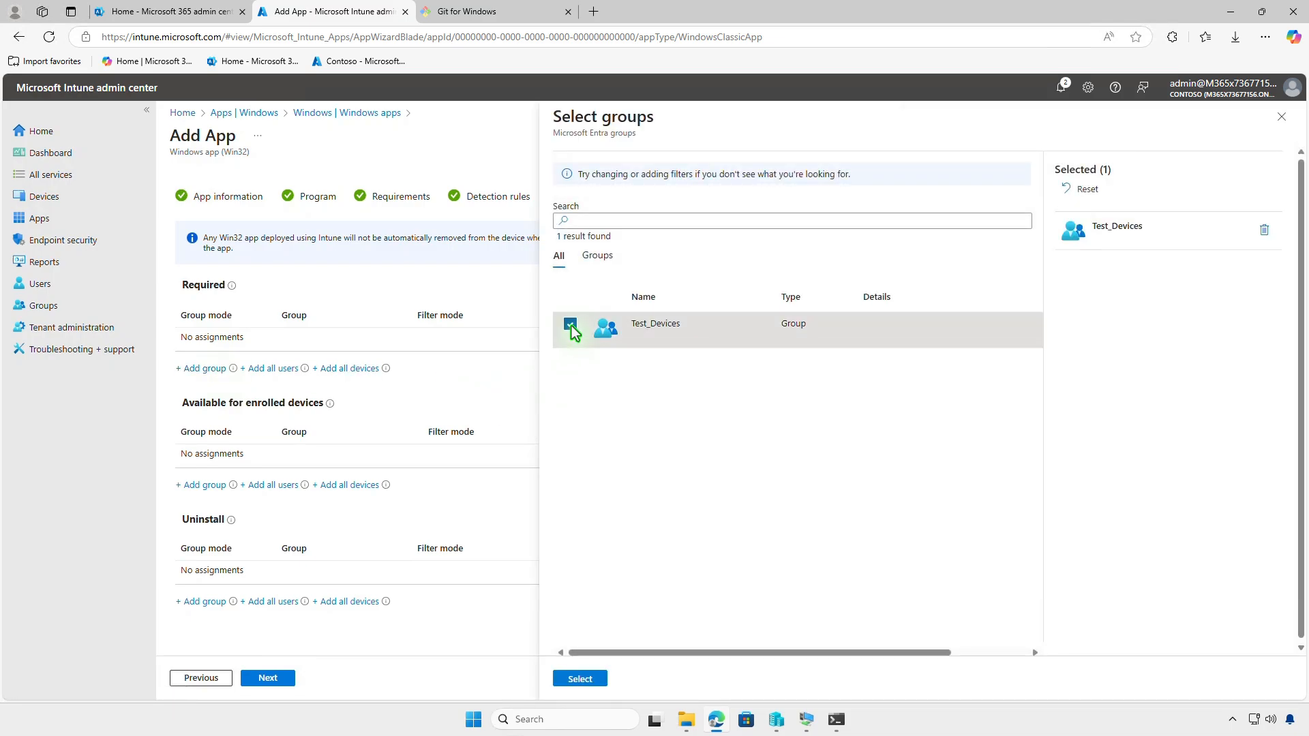
click(580, 679)
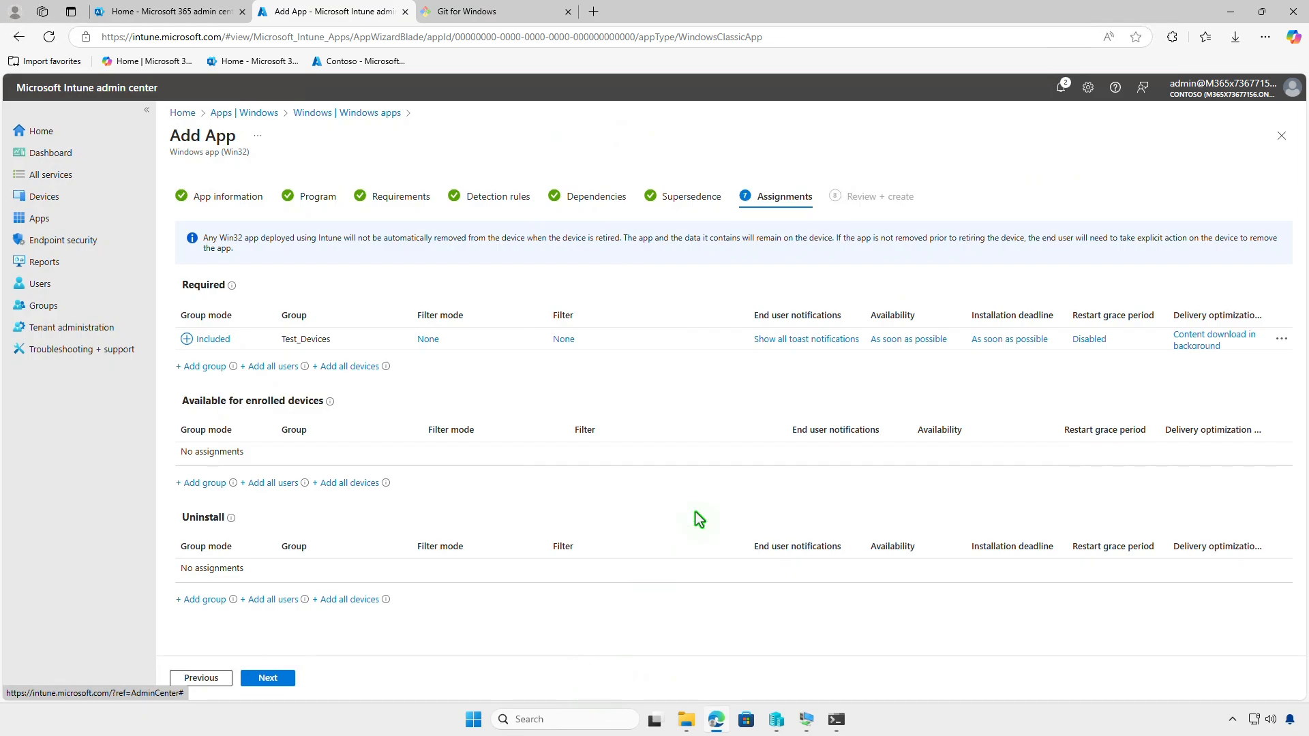
click(793, 341)
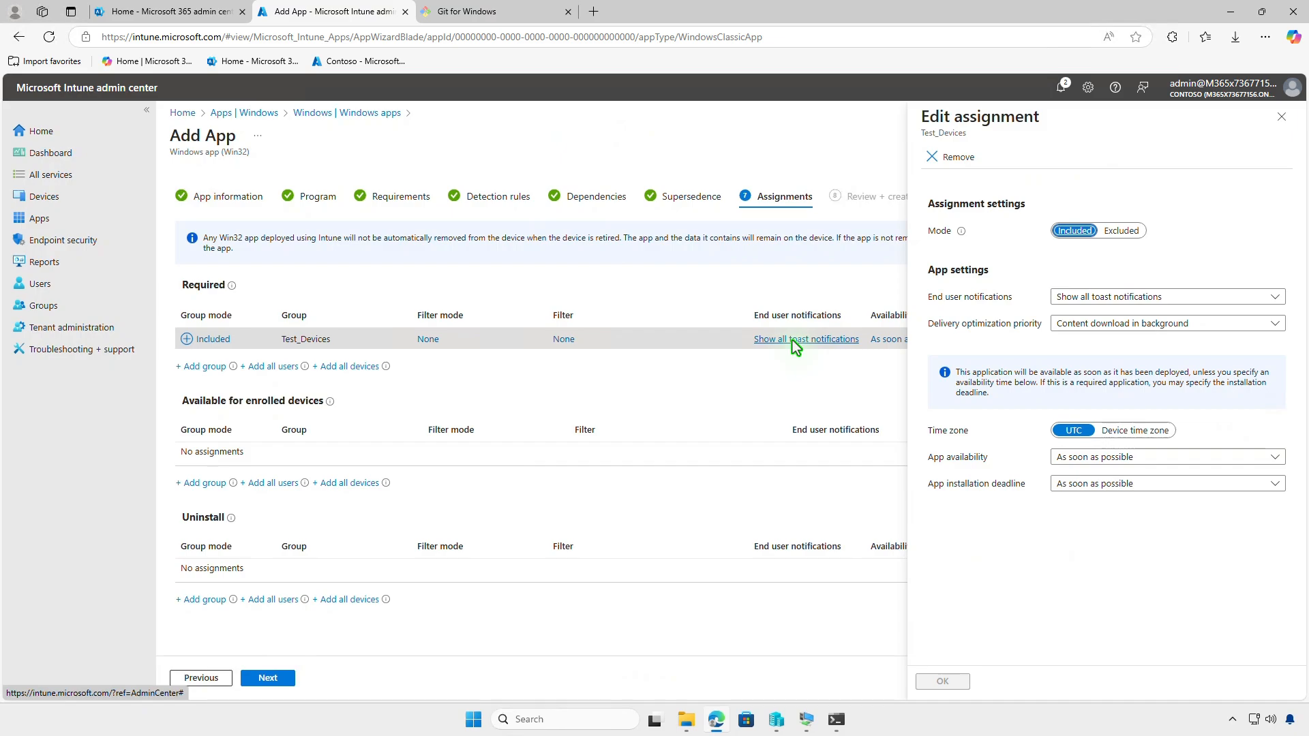
click(1281, 120)
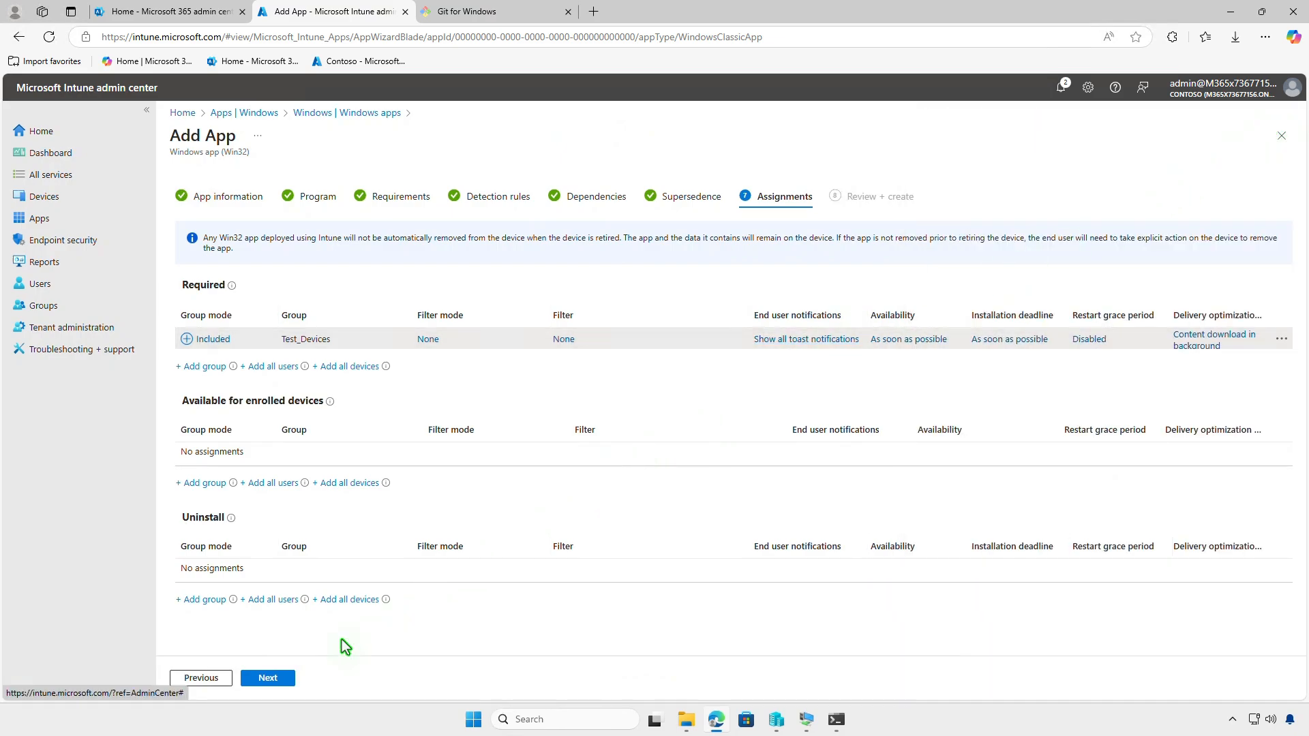
click(286, 679)
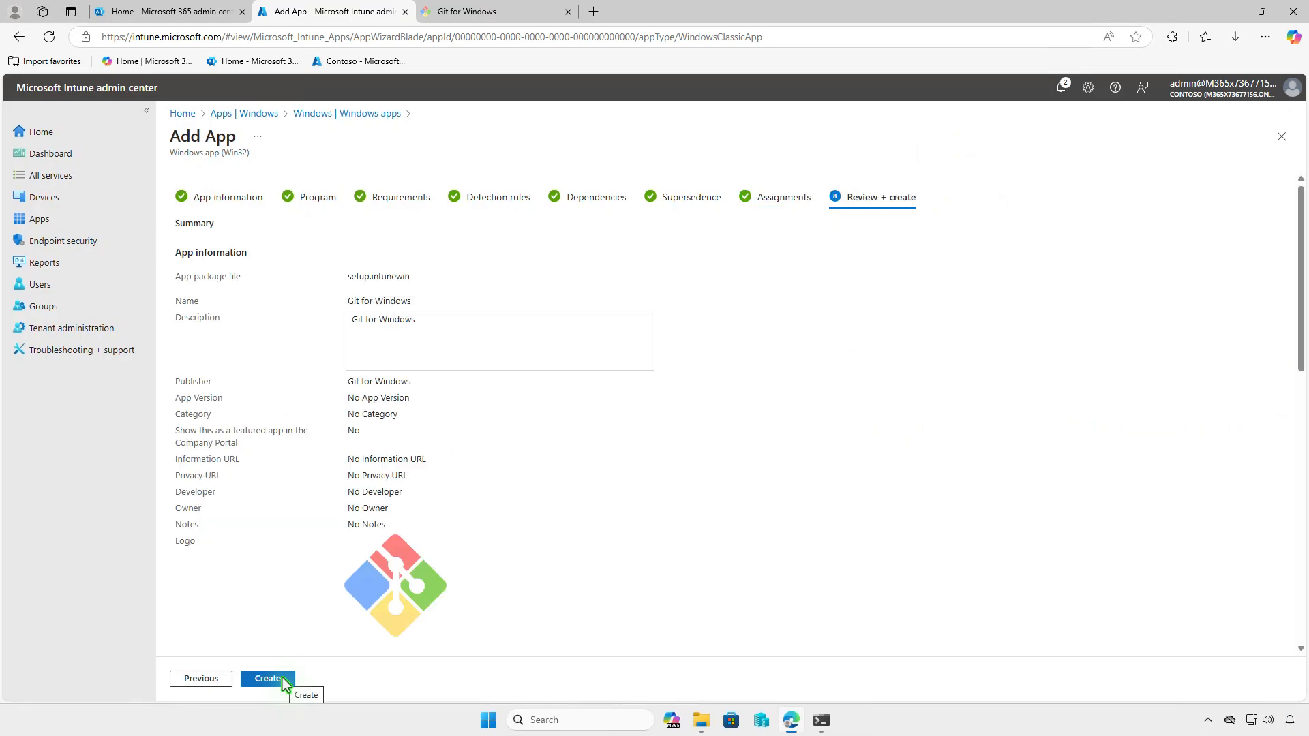
Create the Git for Windows app, then minimise Edge once its overview loads
click(267, 679)
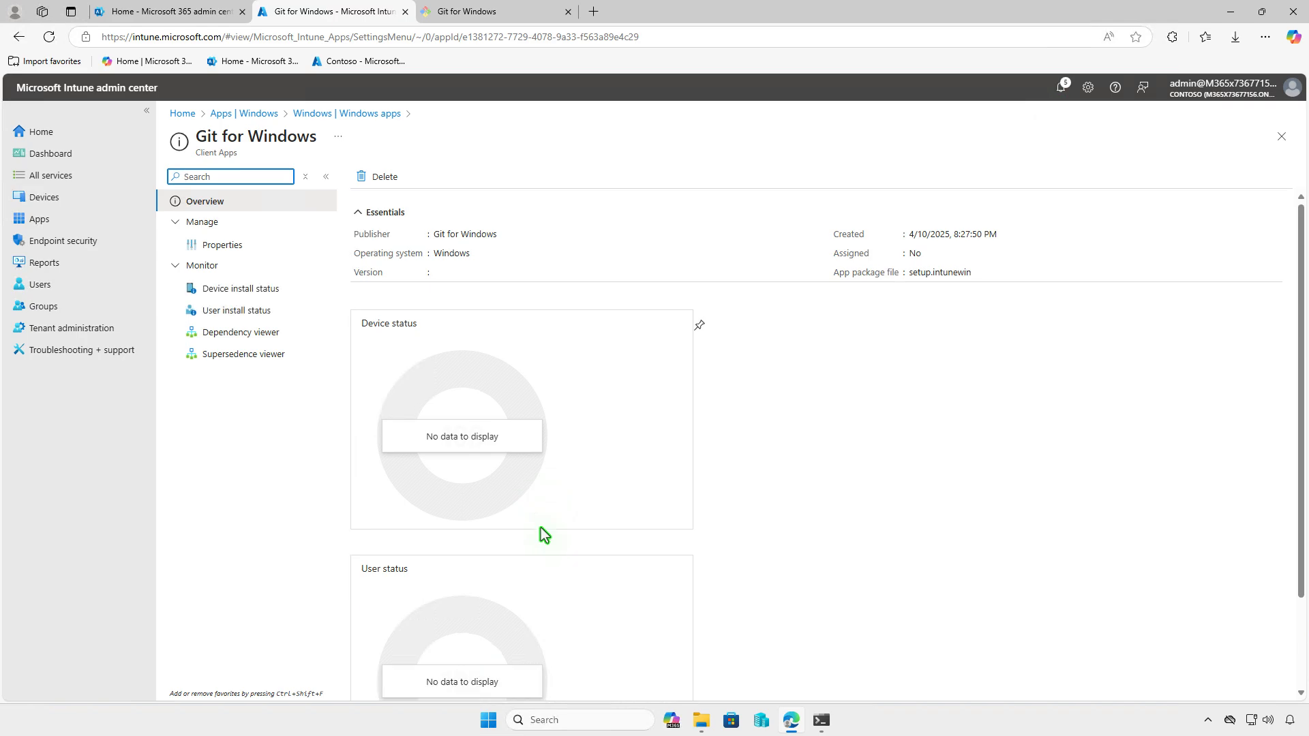
click(1231, 12)
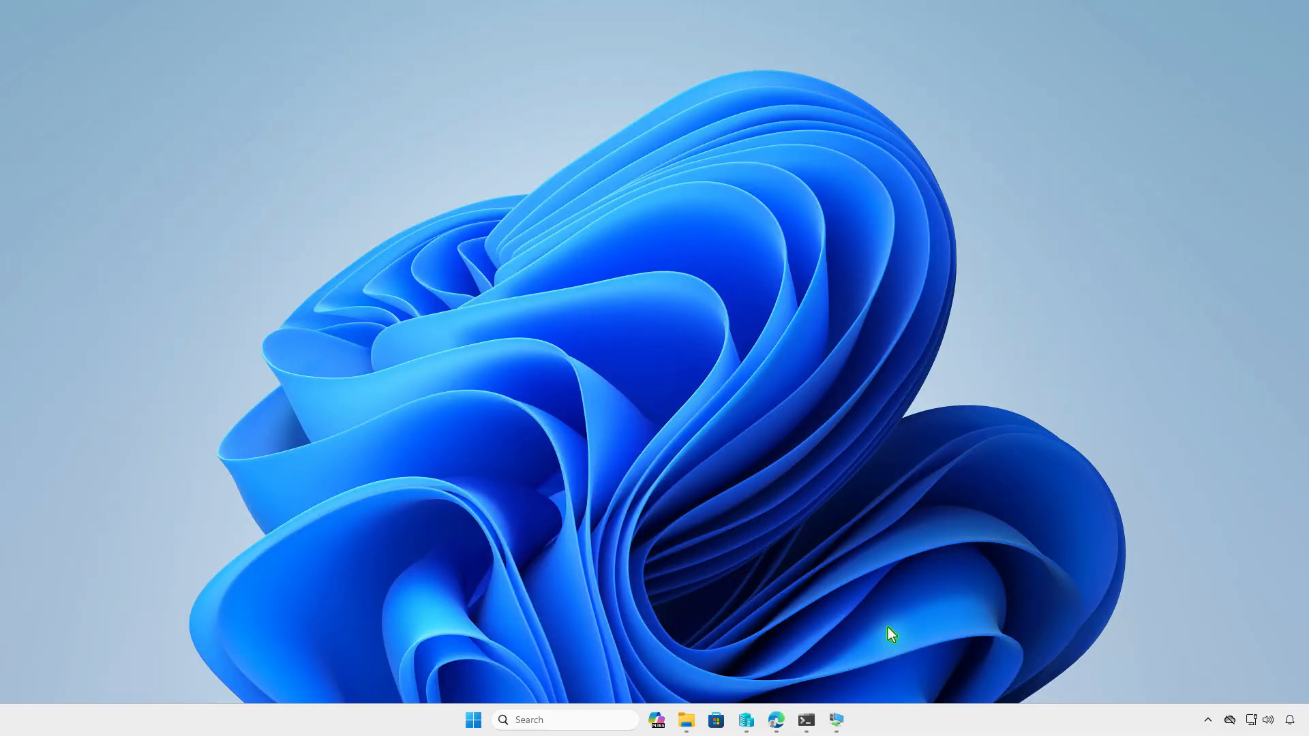
In the VM, check the Contoso work account's Info shows a successful sync, then minimise Settings
click(836, 720)
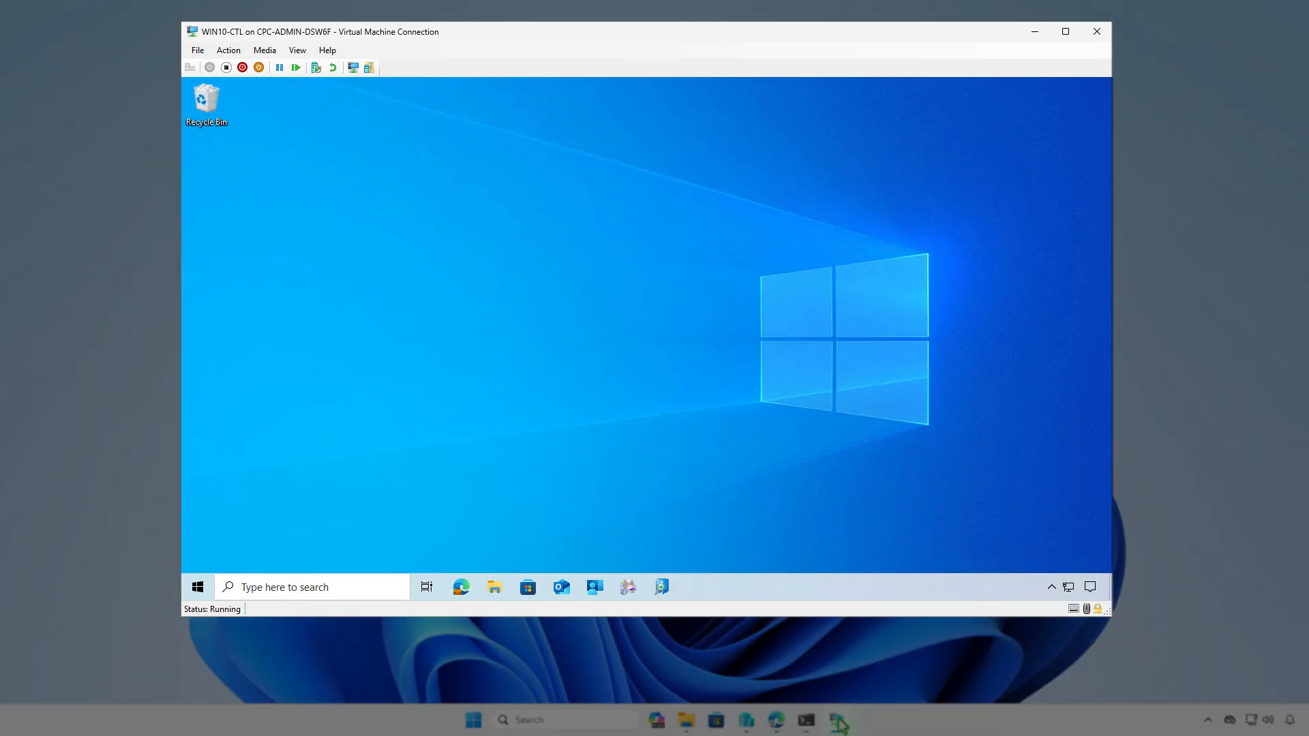
click(200, 590)
mouse_move(212, 437)
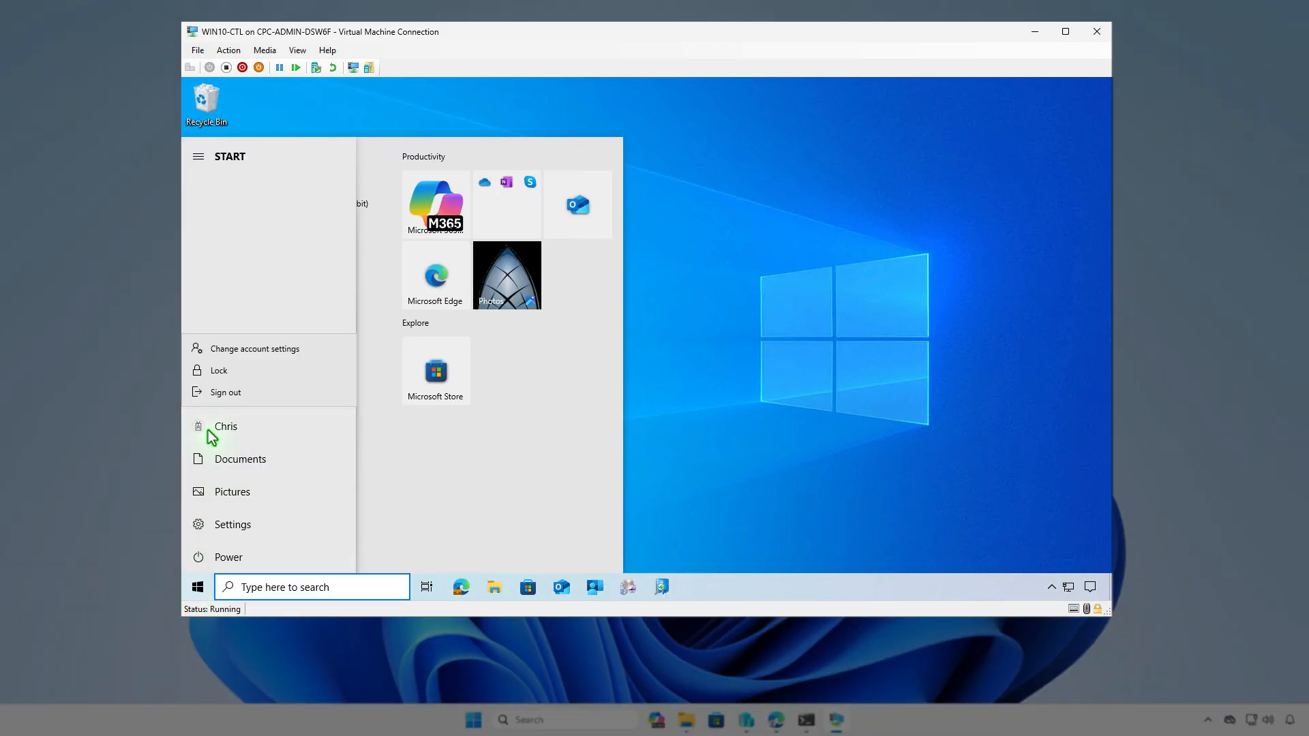
click(309, 353)
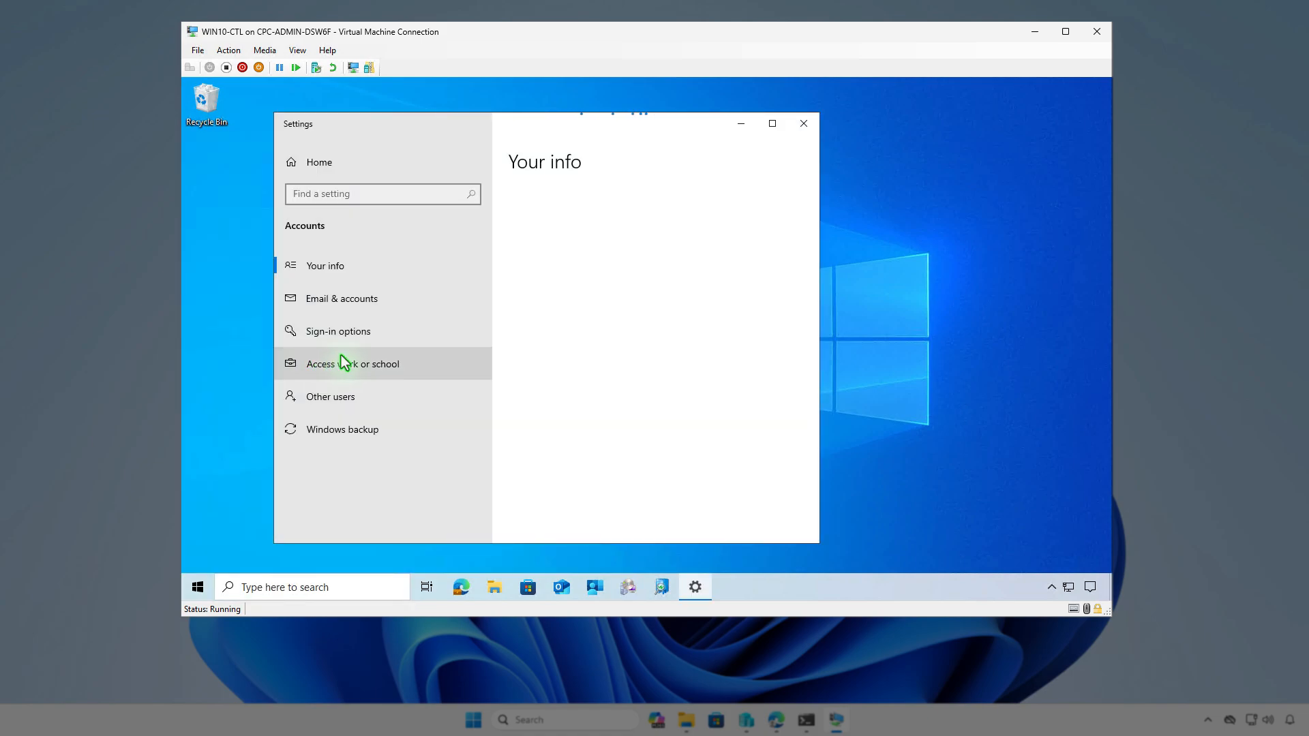
click(432, 365)
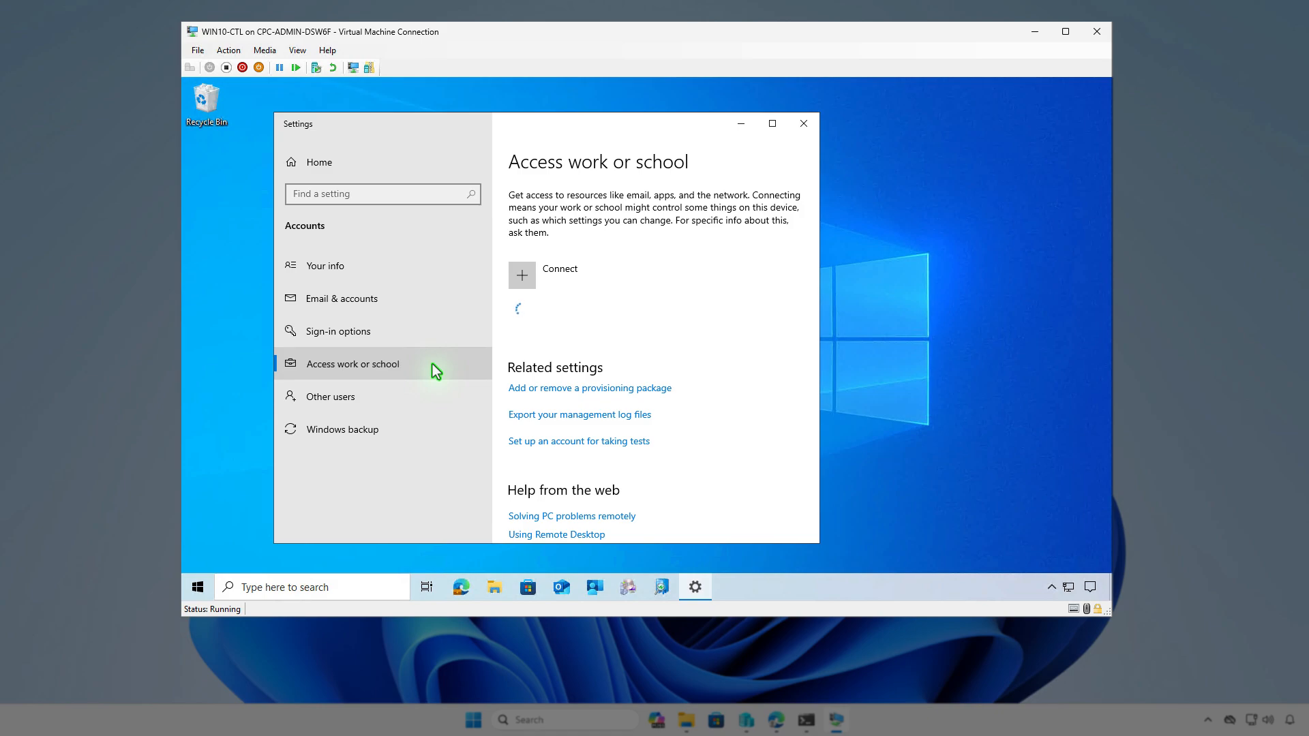
click(678, 313)
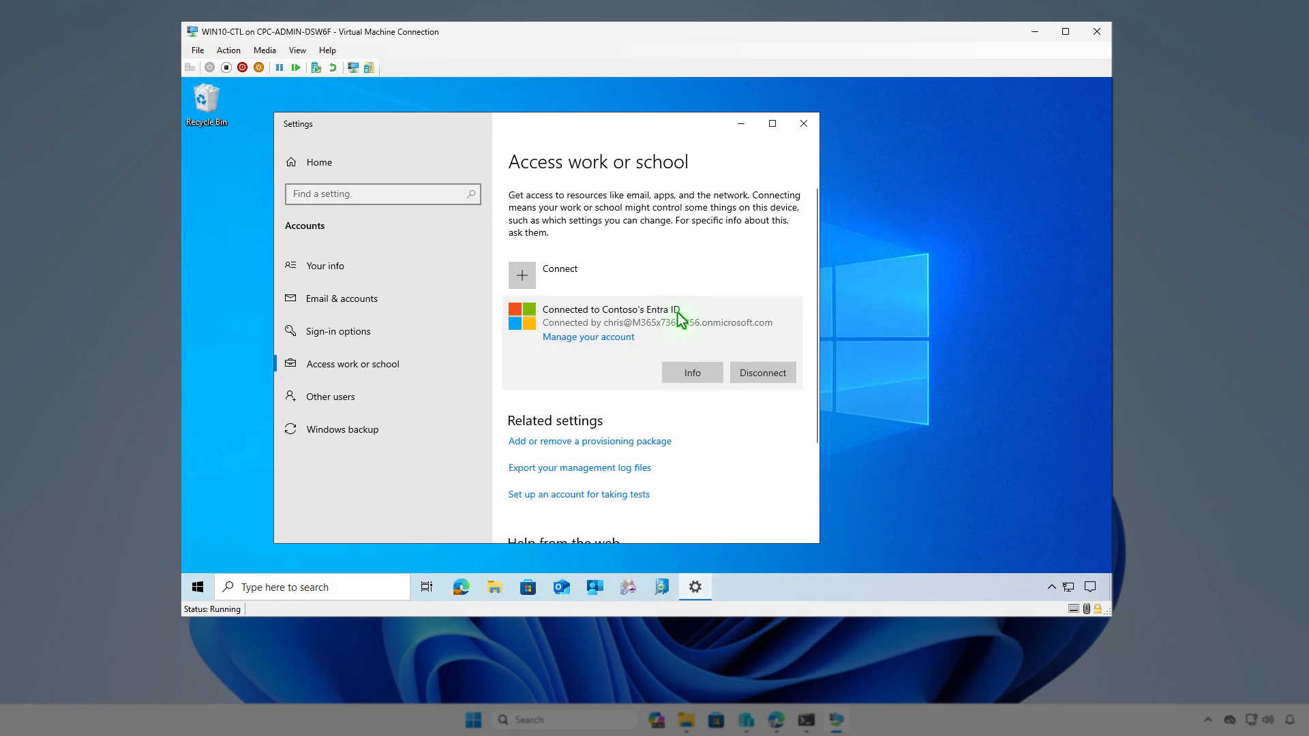
click(693, 373)
scroll(702, 374, down, 5)
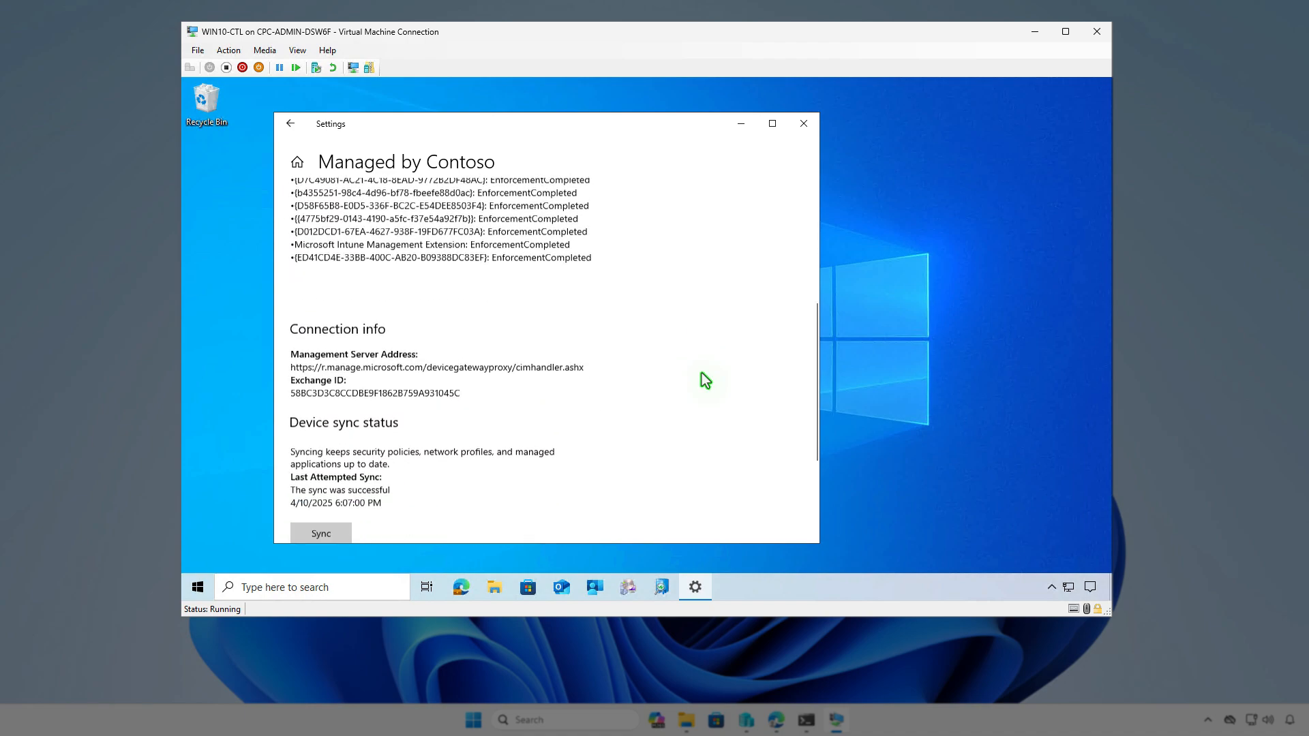
scroll(701, 374, down, 3)
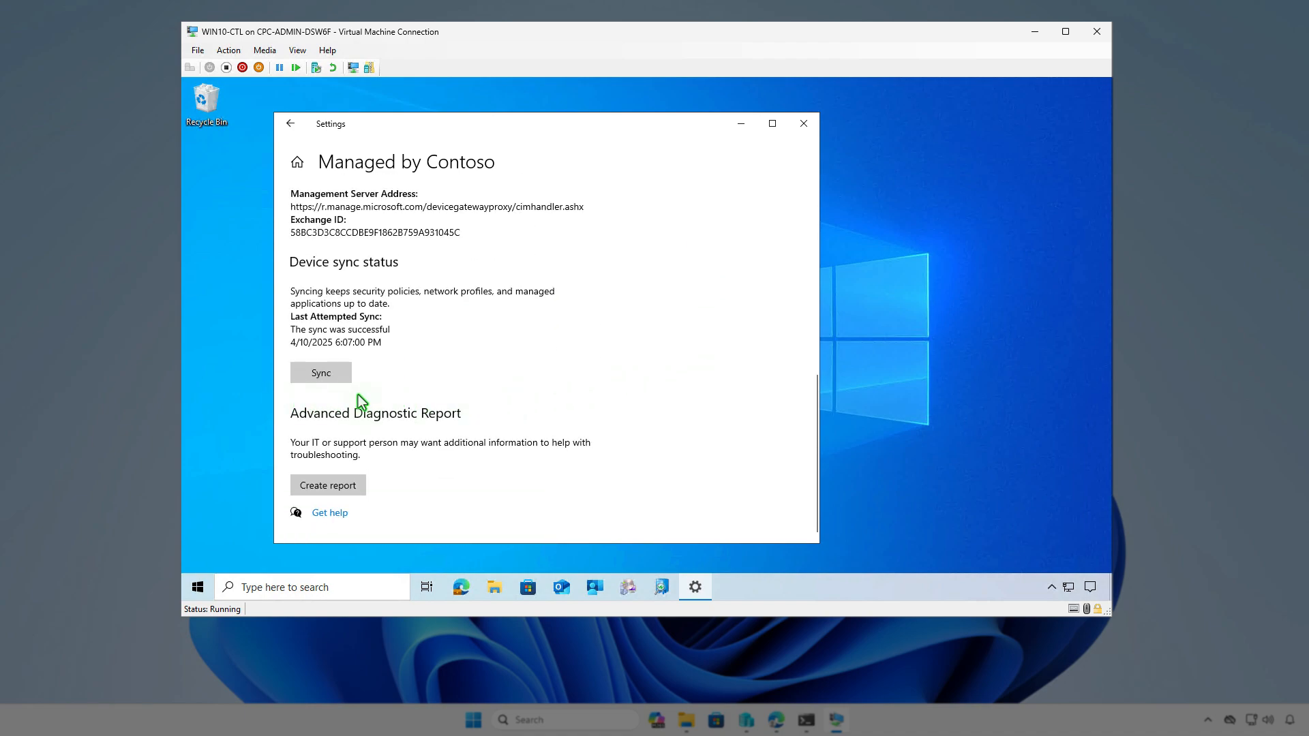
click(738, 128)
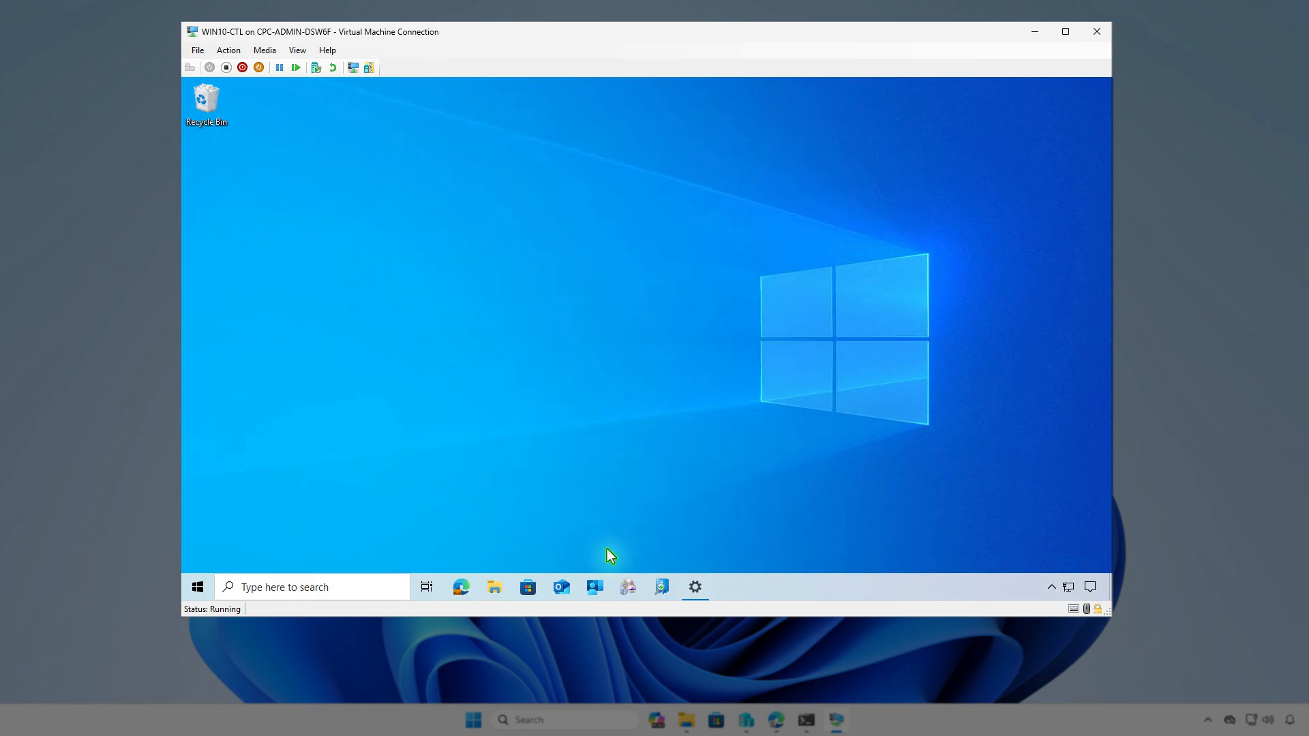
Sync the VM from Company Portal settings and read the Git for Windows install notification
click(595, 588)
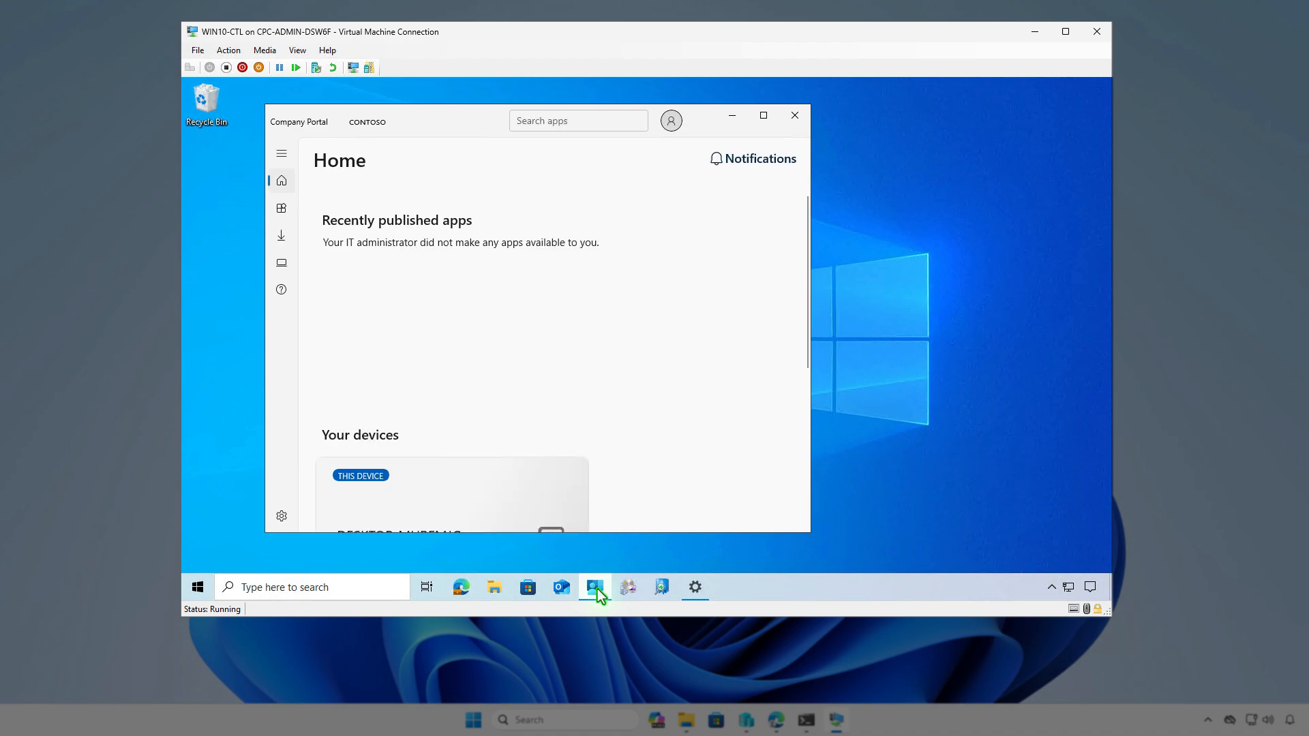
click(289, 521)
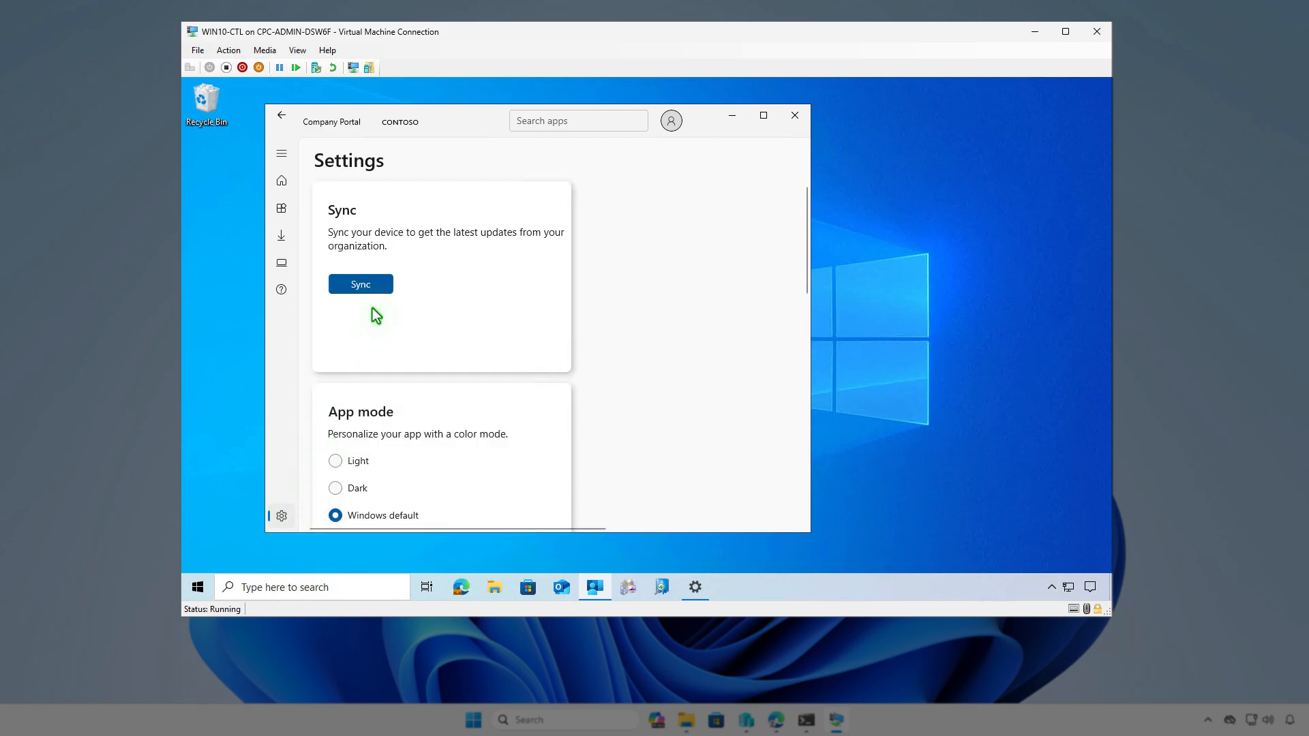
click(375, 287)
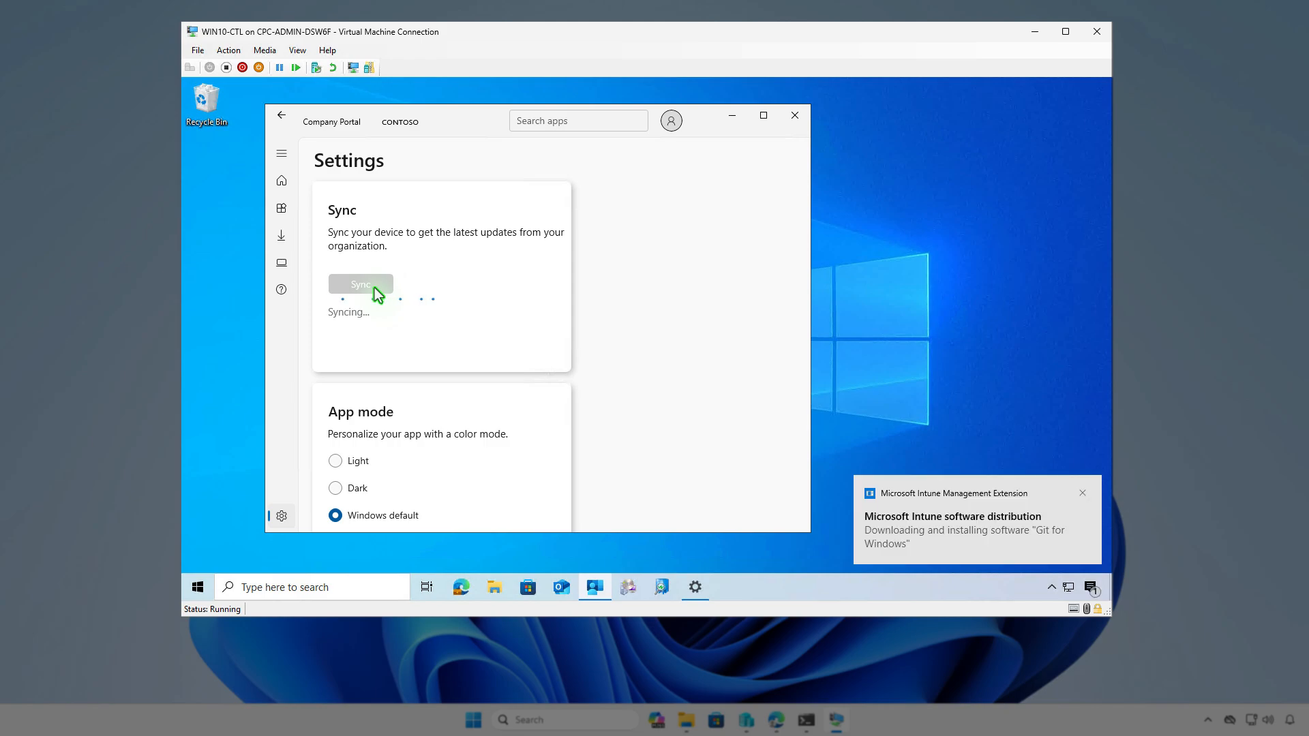
click(1091, 587)
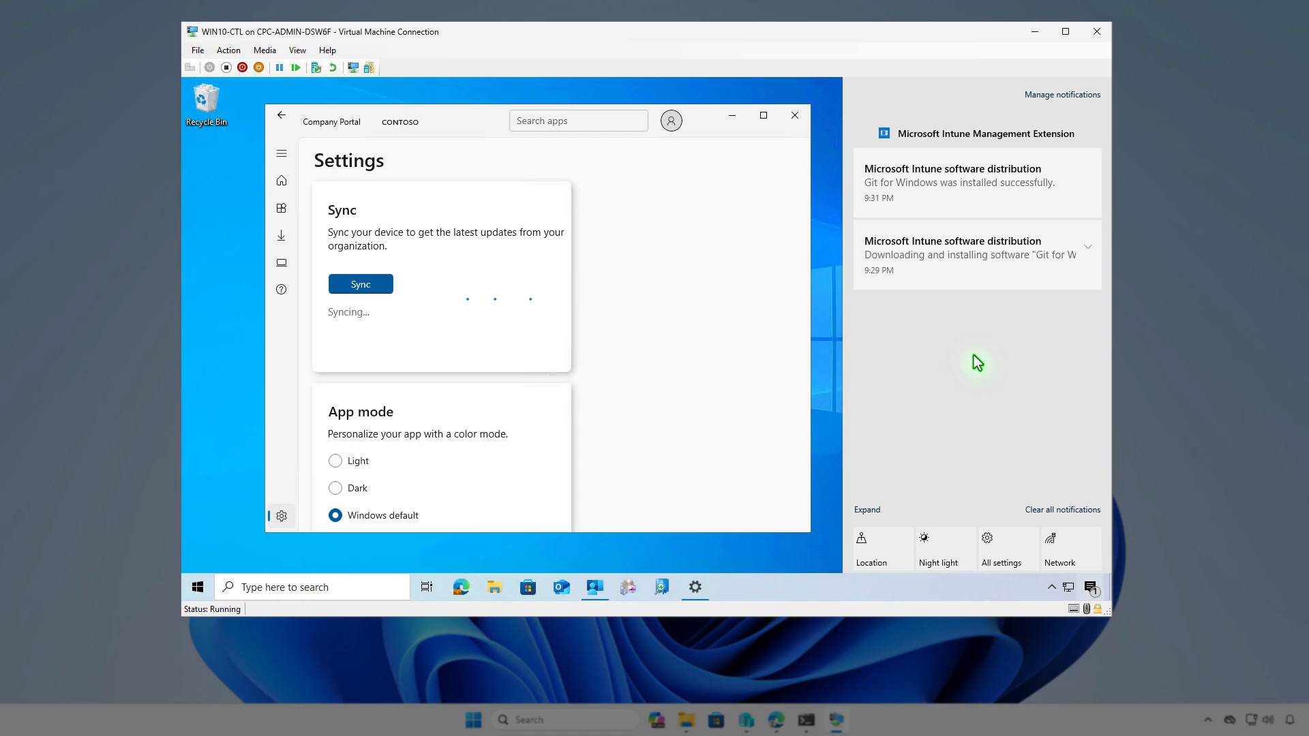
Search Apps & features for 'git' to confirm Git (353 MB) is installed, then minimise the VM
click(732, 115)
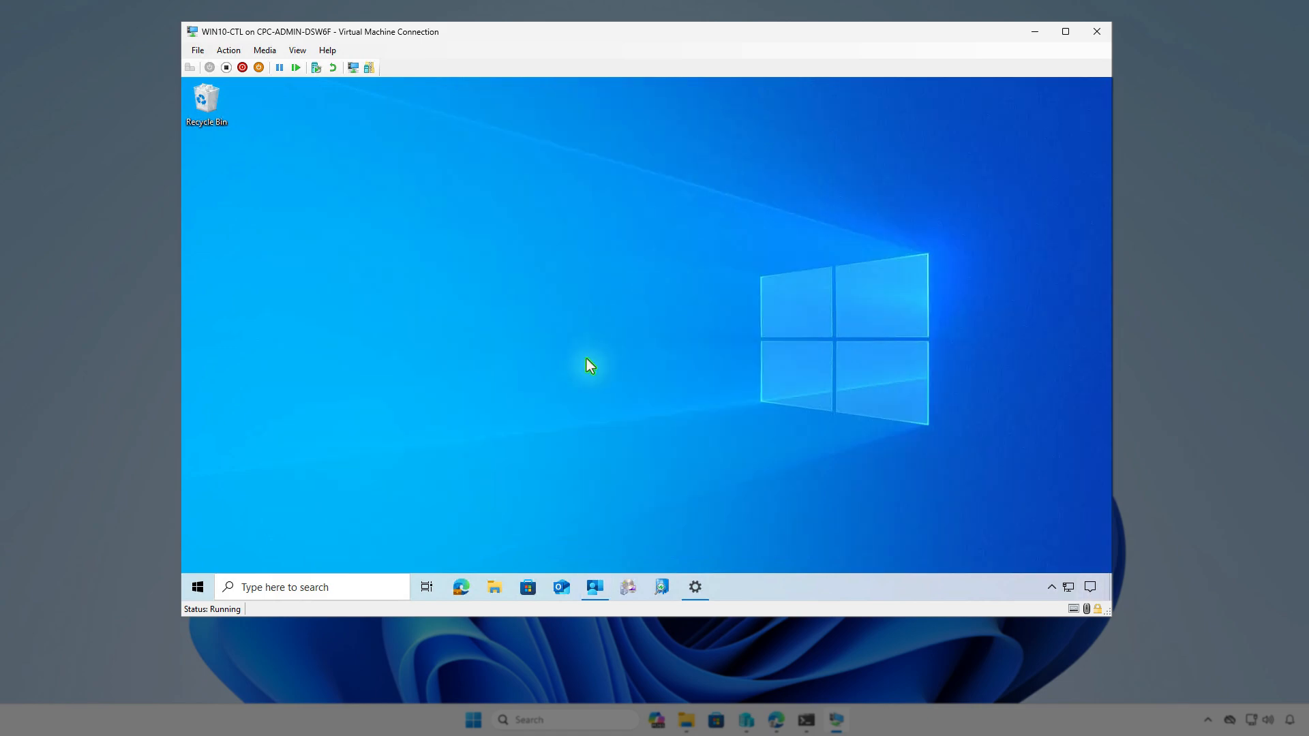
right_click(198, 587)
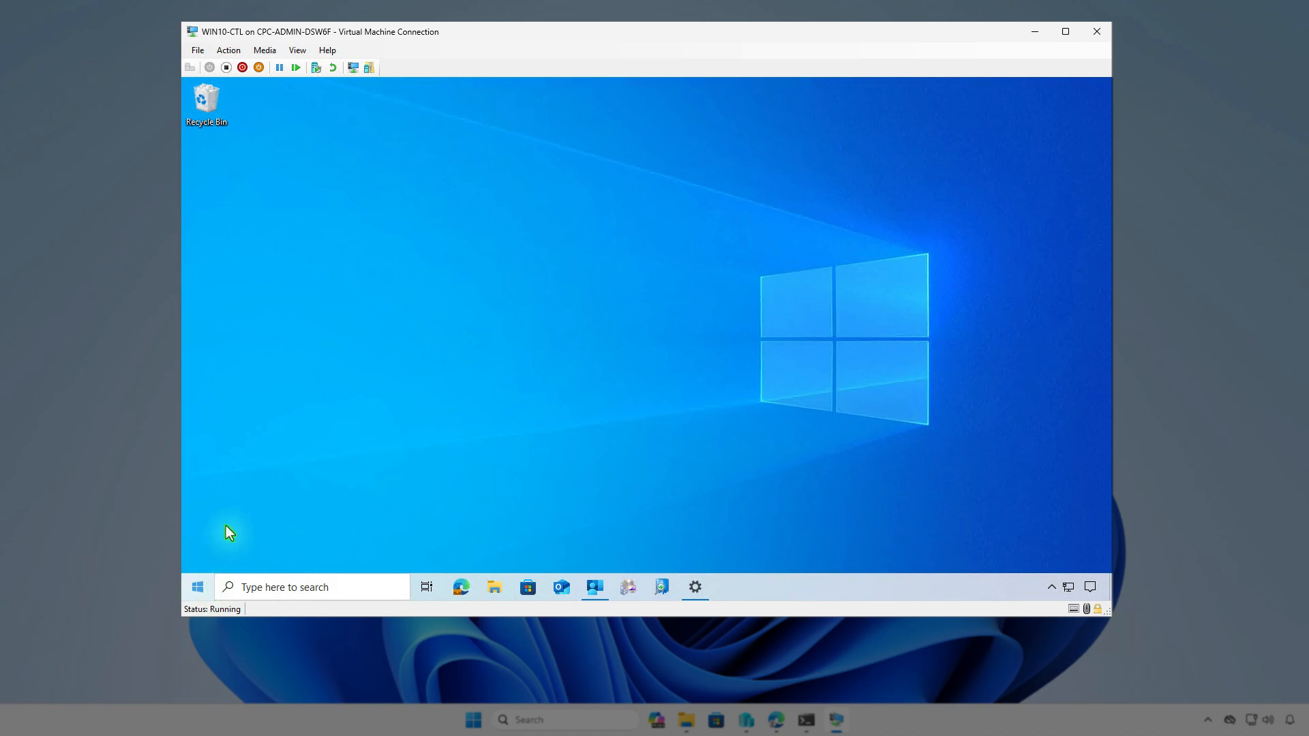
click(308, 204)
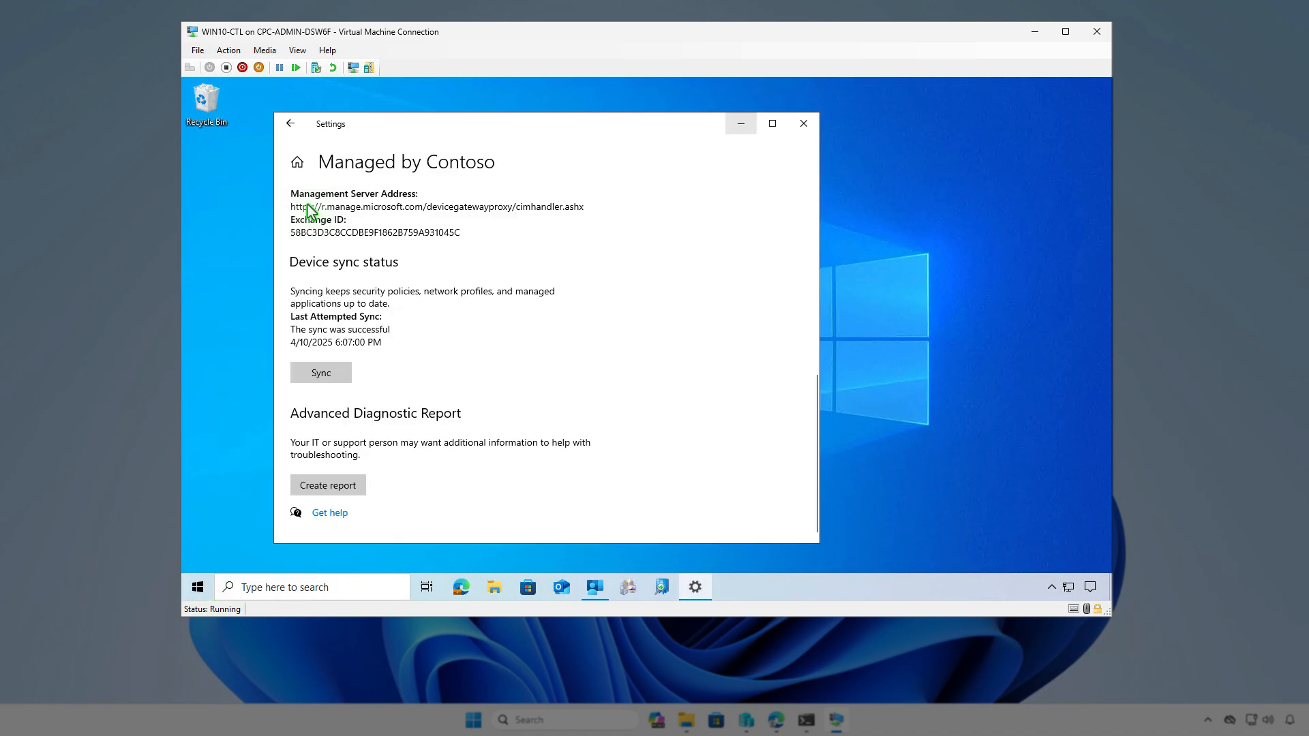
click(595, 388)
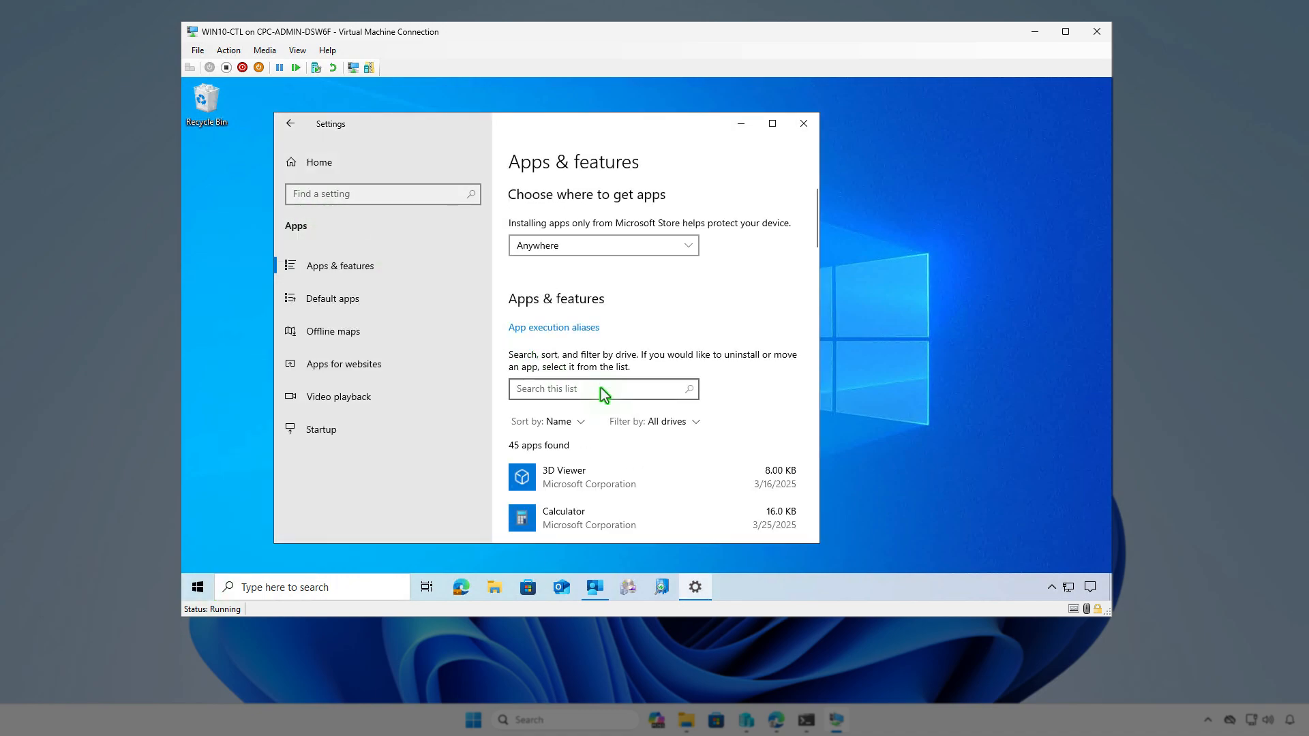
text(git)
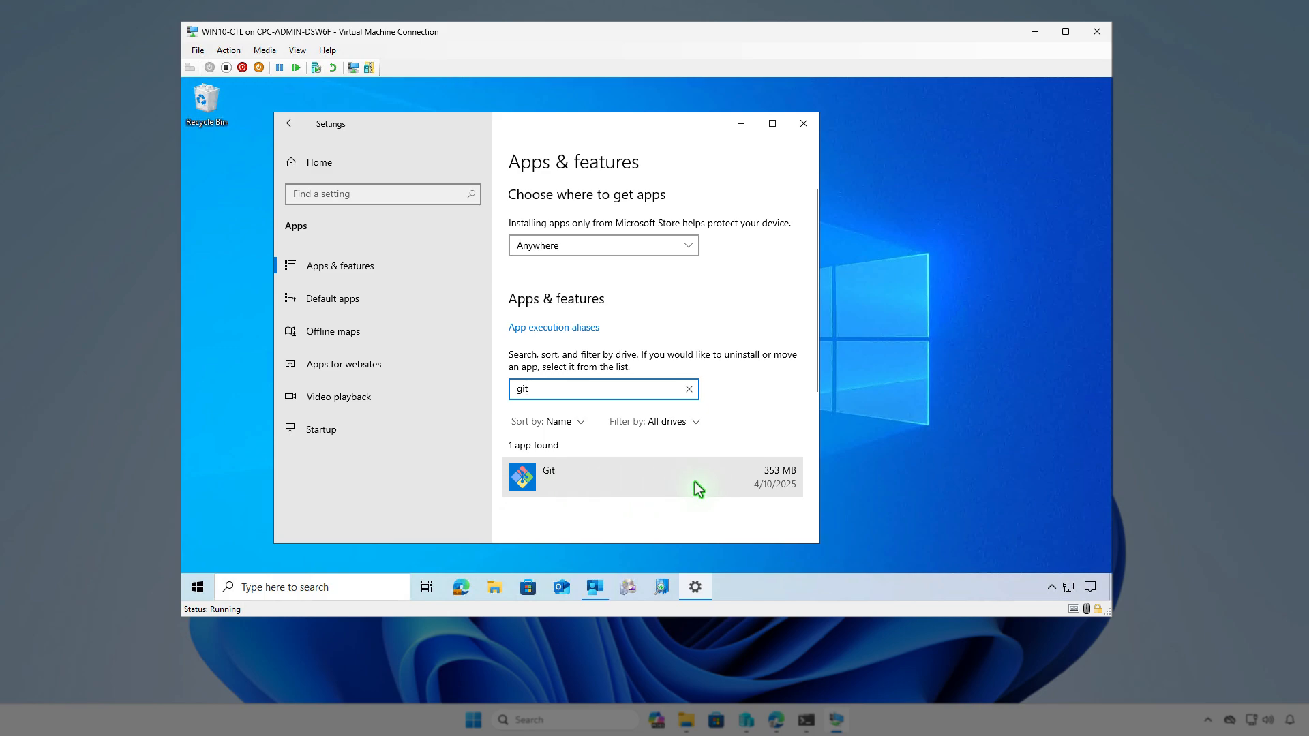
click(741, 125)
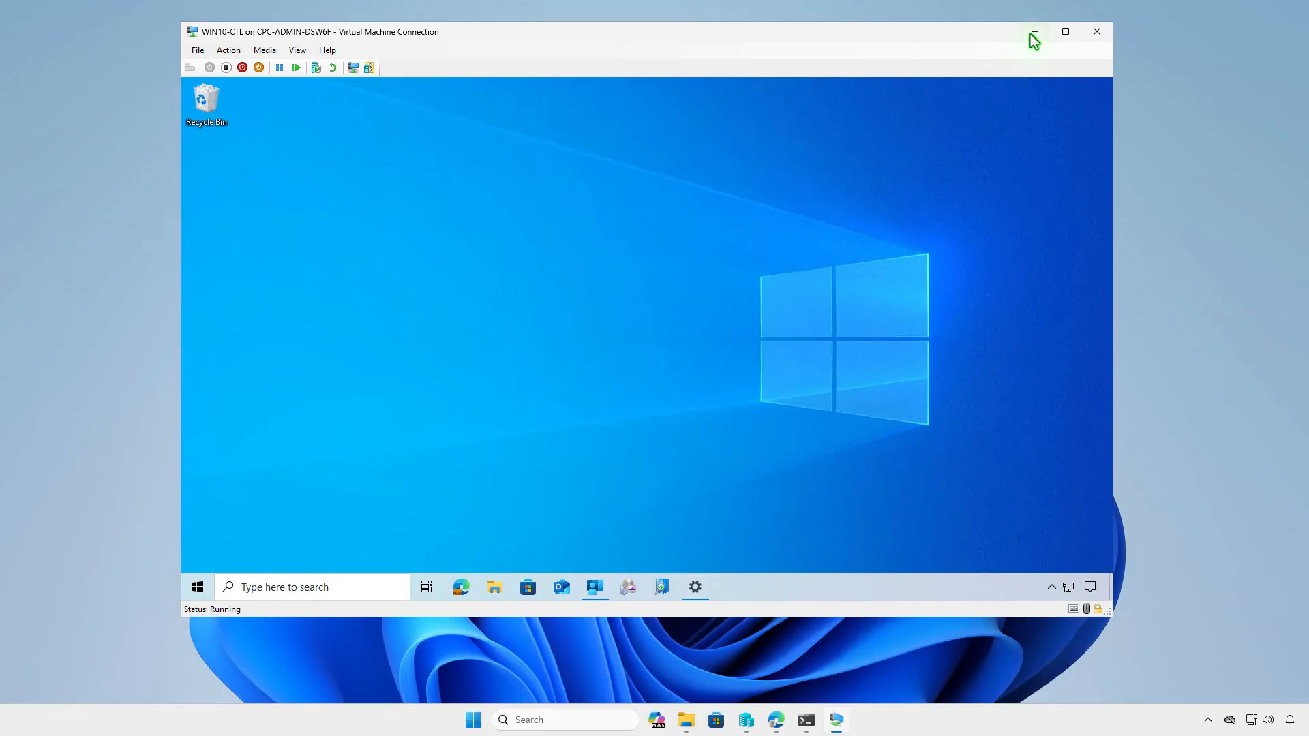
click(1033, 38)
Refresh the Git for Windows overview, then open its Properties and edit Assignments
click(776, 720)
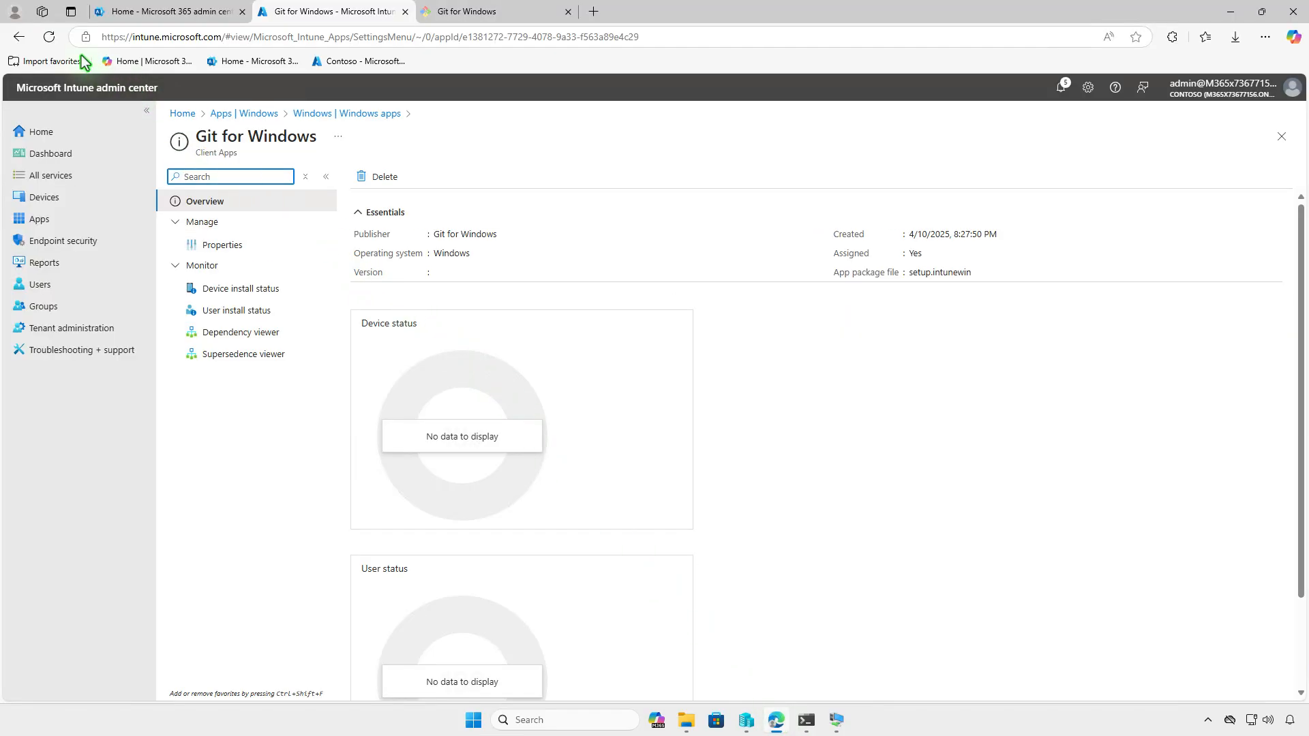
click(49, 37)
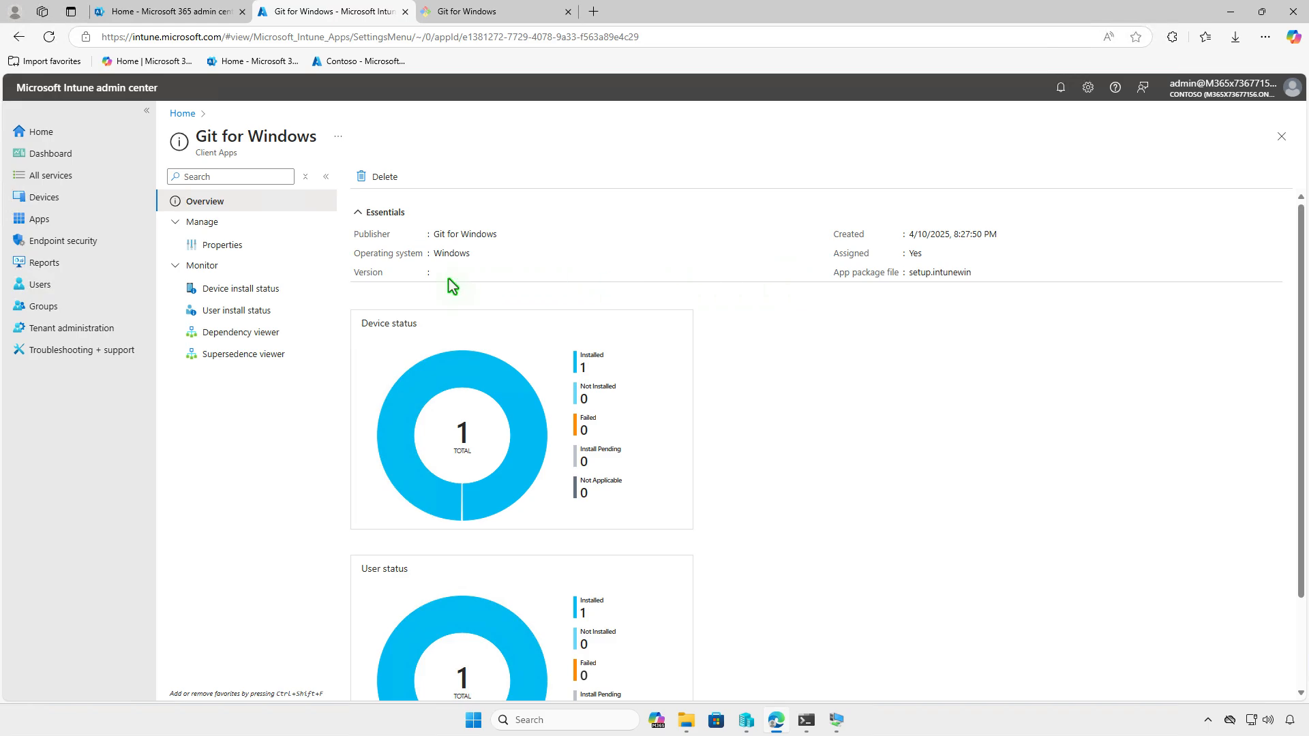
click(277, 286)
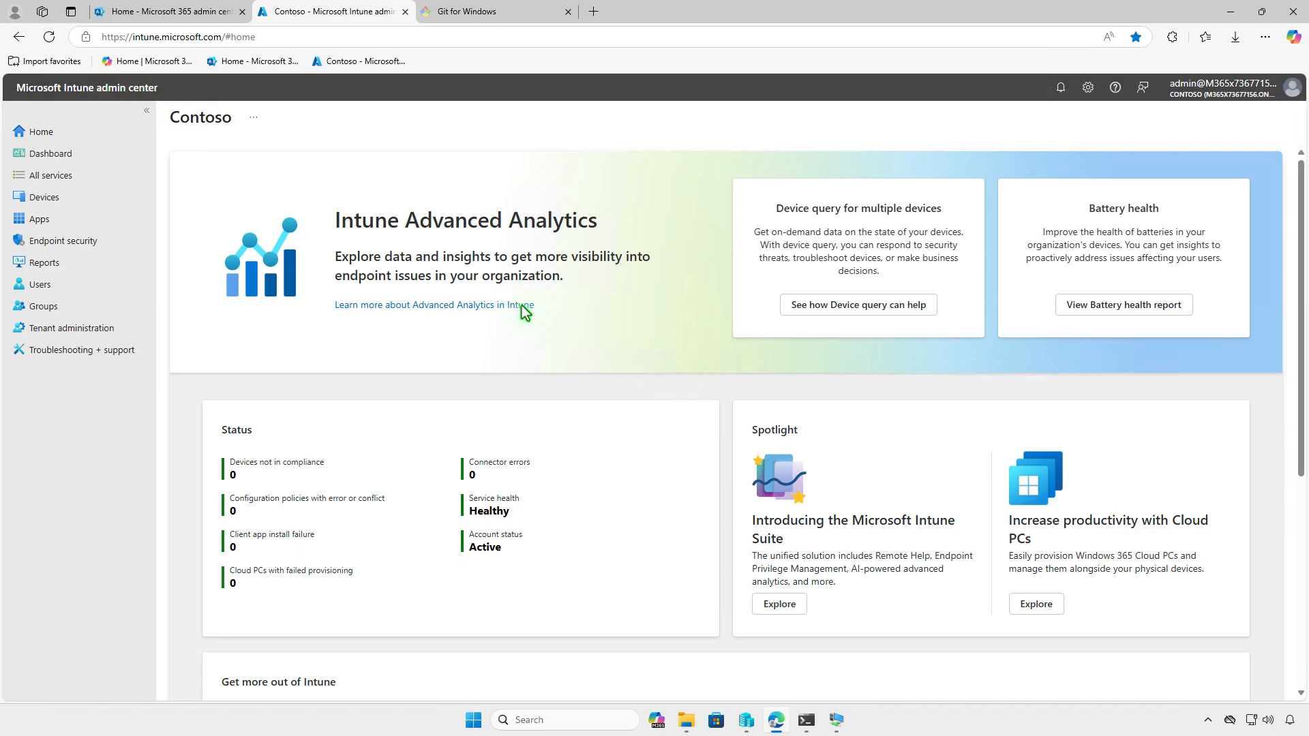
click(117, 221)
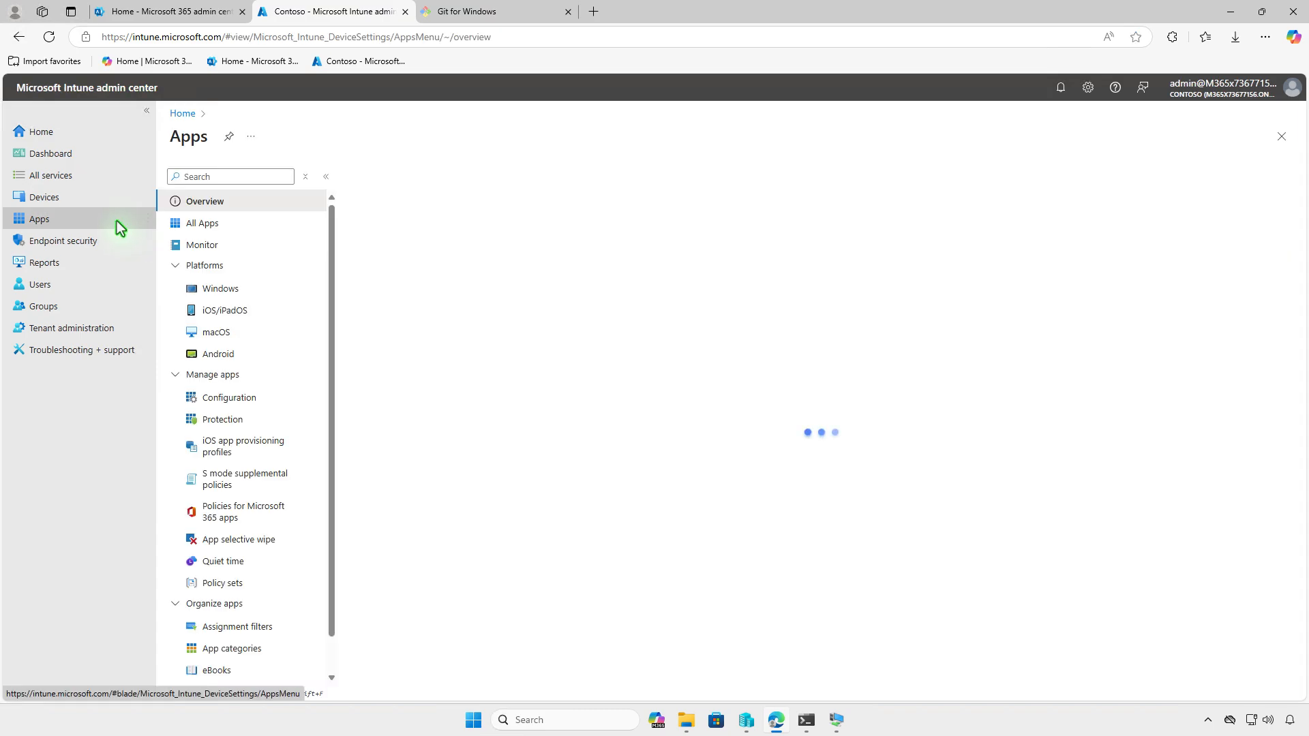
click(250, 288)
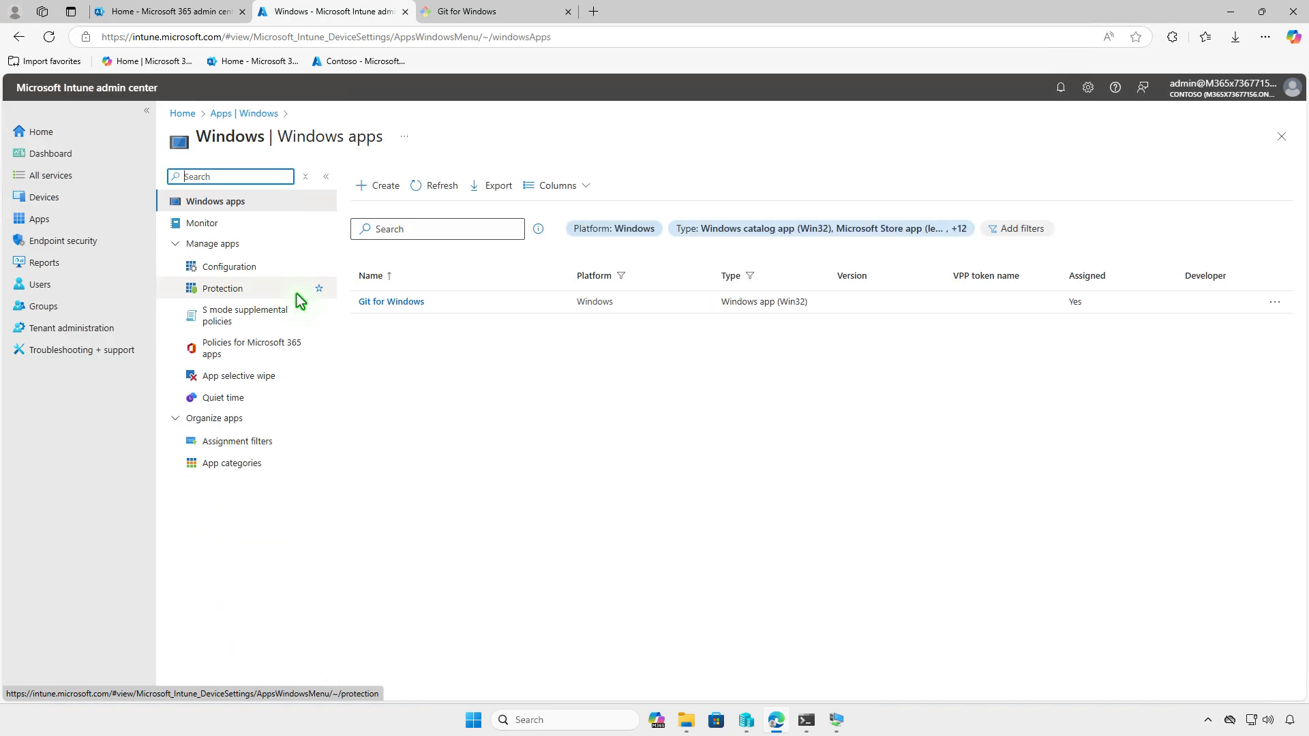
click(400, 304)
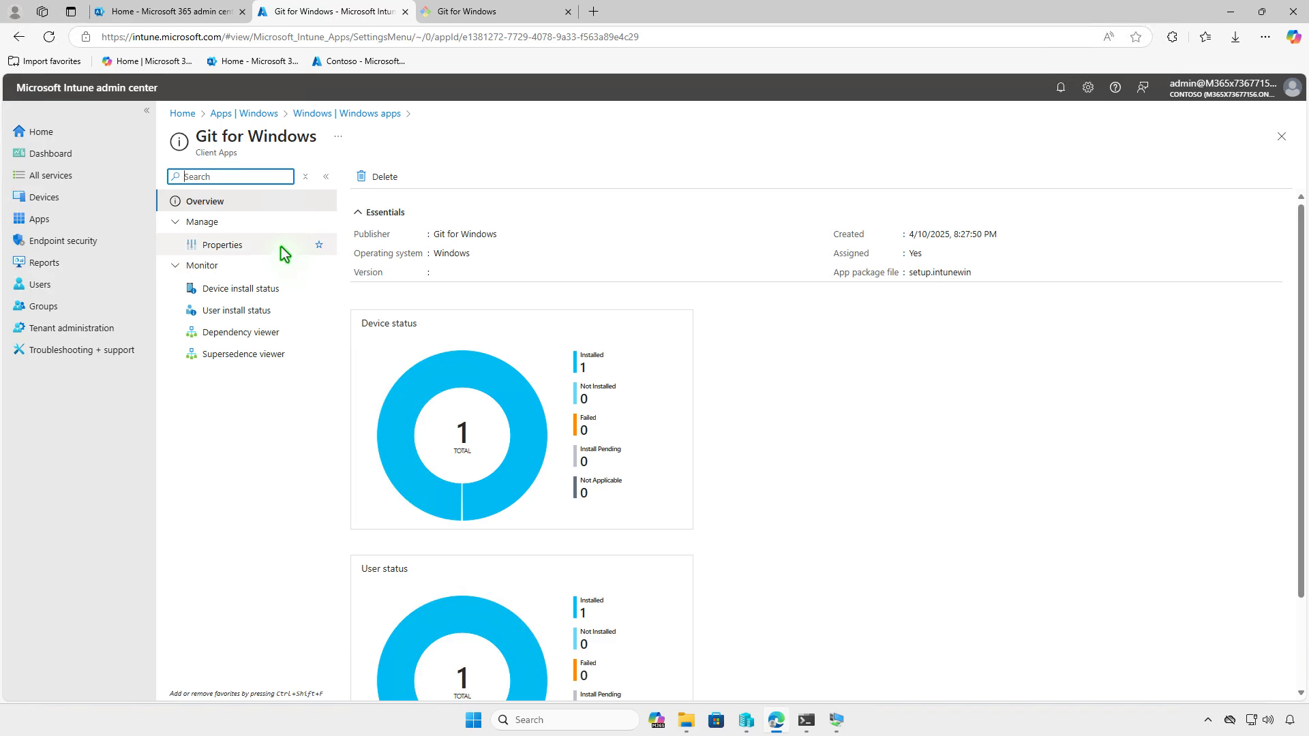
click(281, 247)
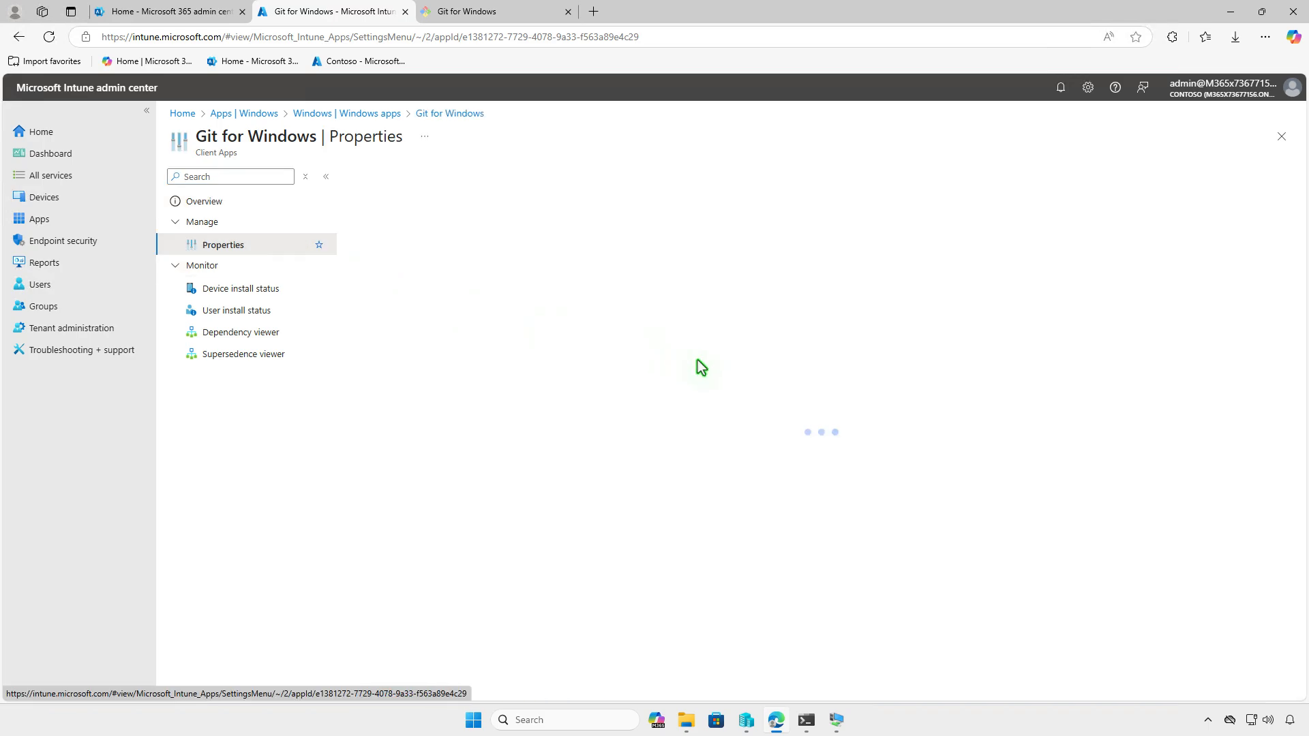
scroll(698, 360, down, 12)
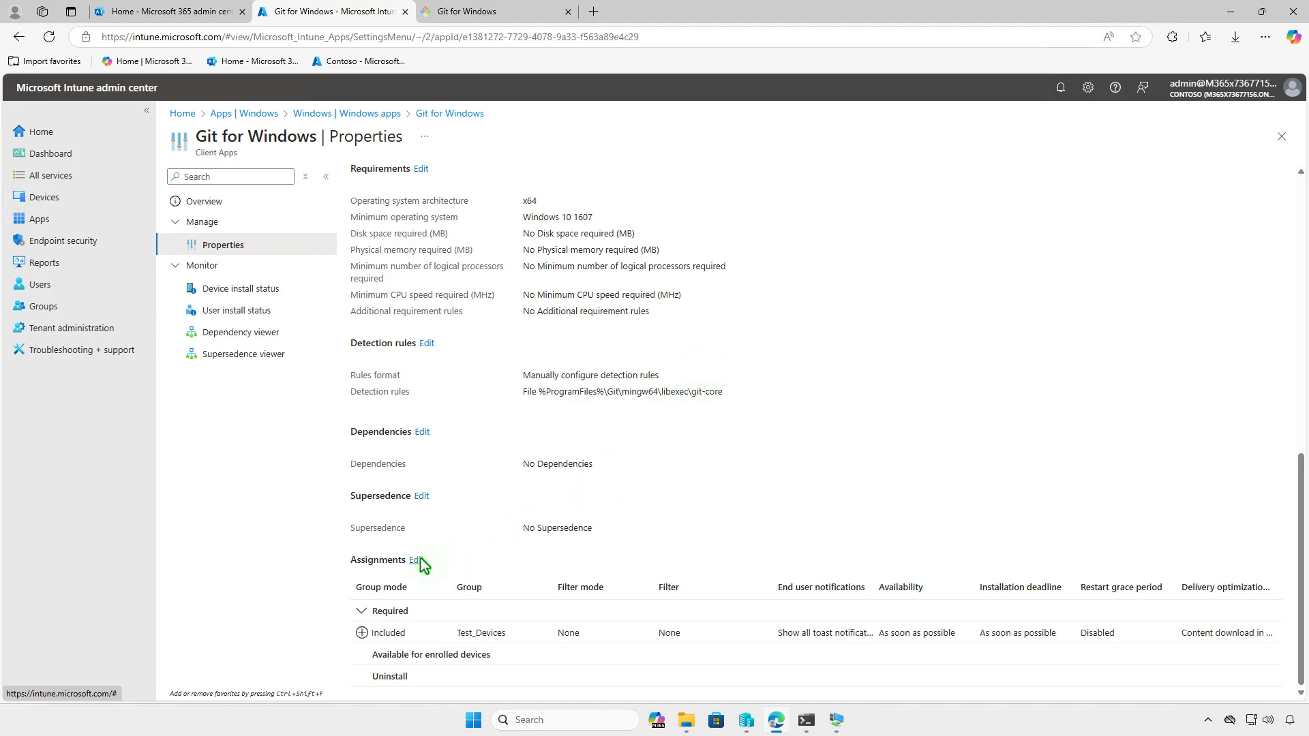
click(418, 561)
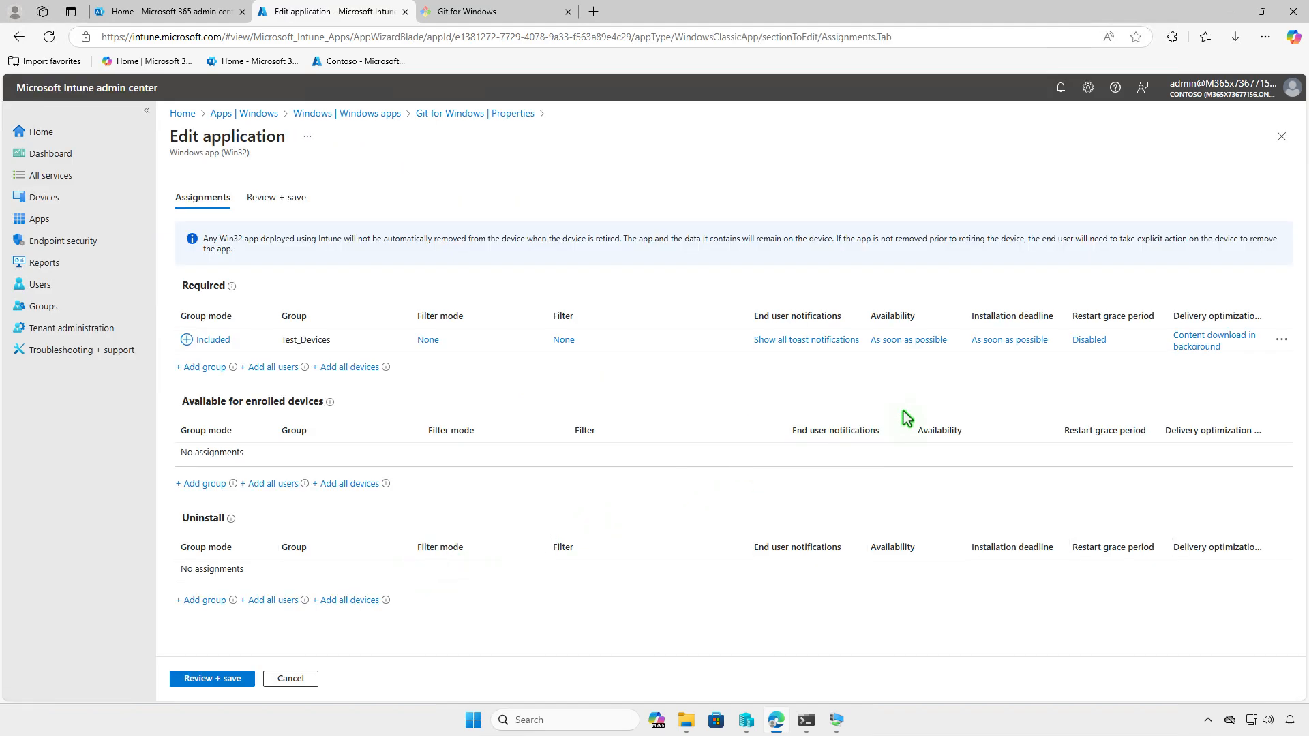
Move Test_Devices from the Required assignments to Uninstall
click(1281, 339)
click(1255, 352)
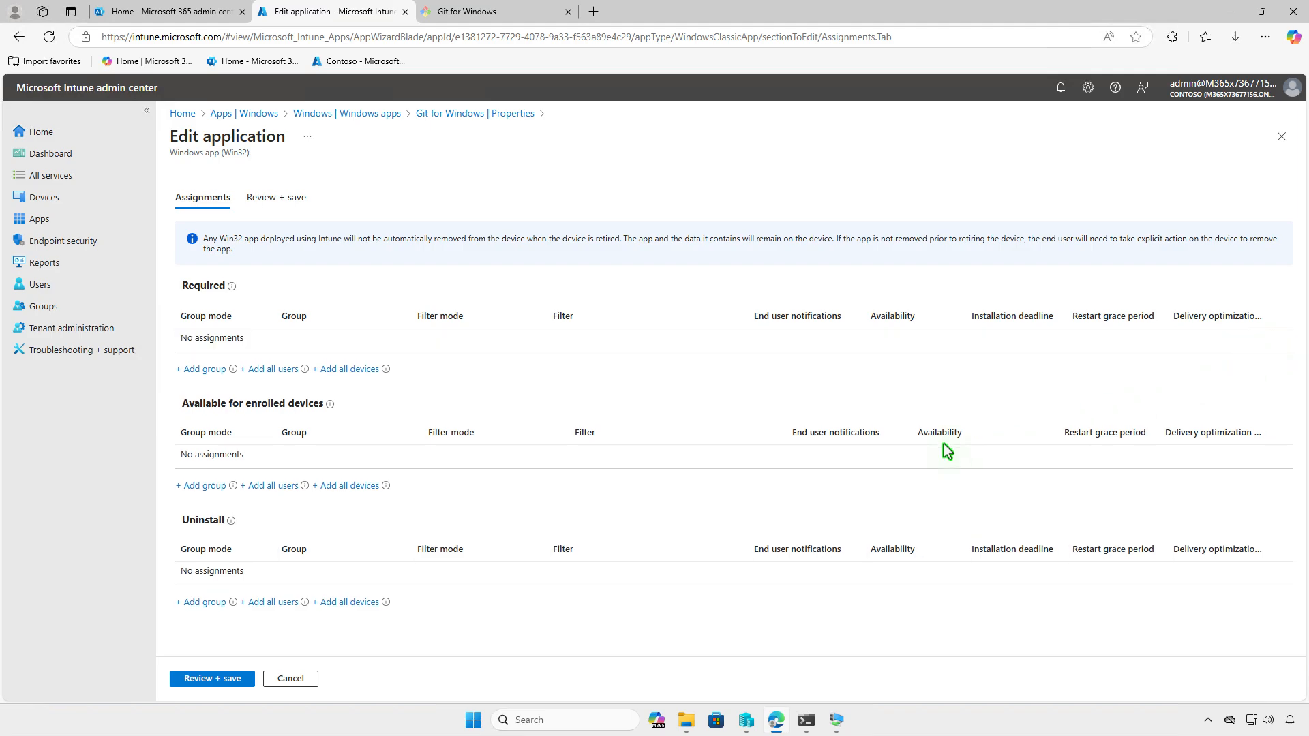
click(213, 602)
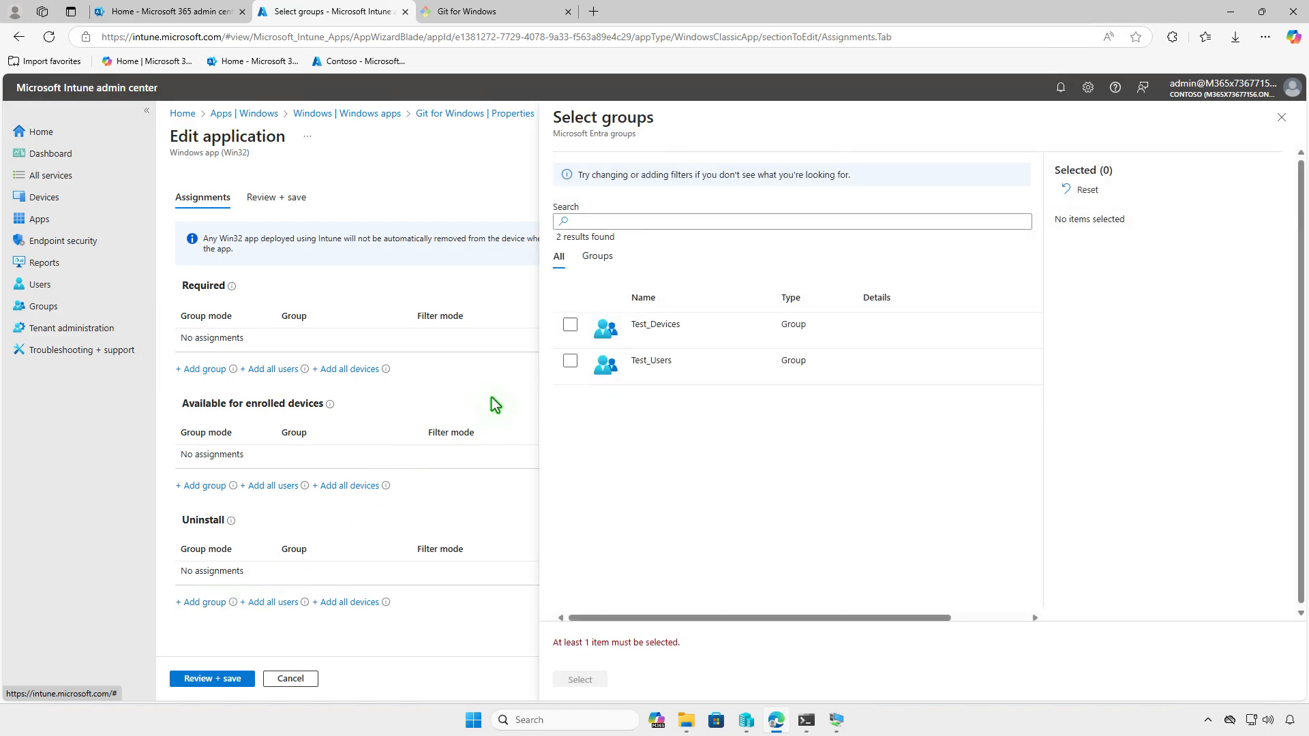
click(570, 327)
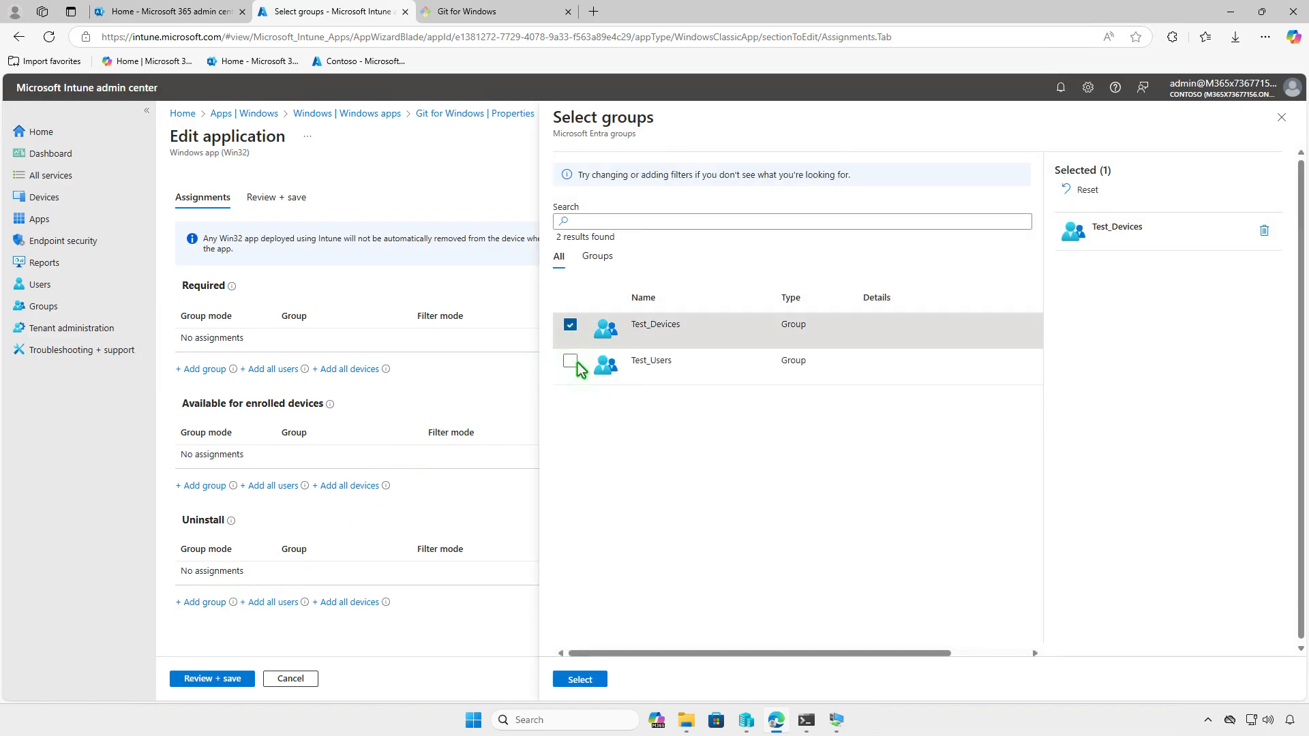
click(597, 674)
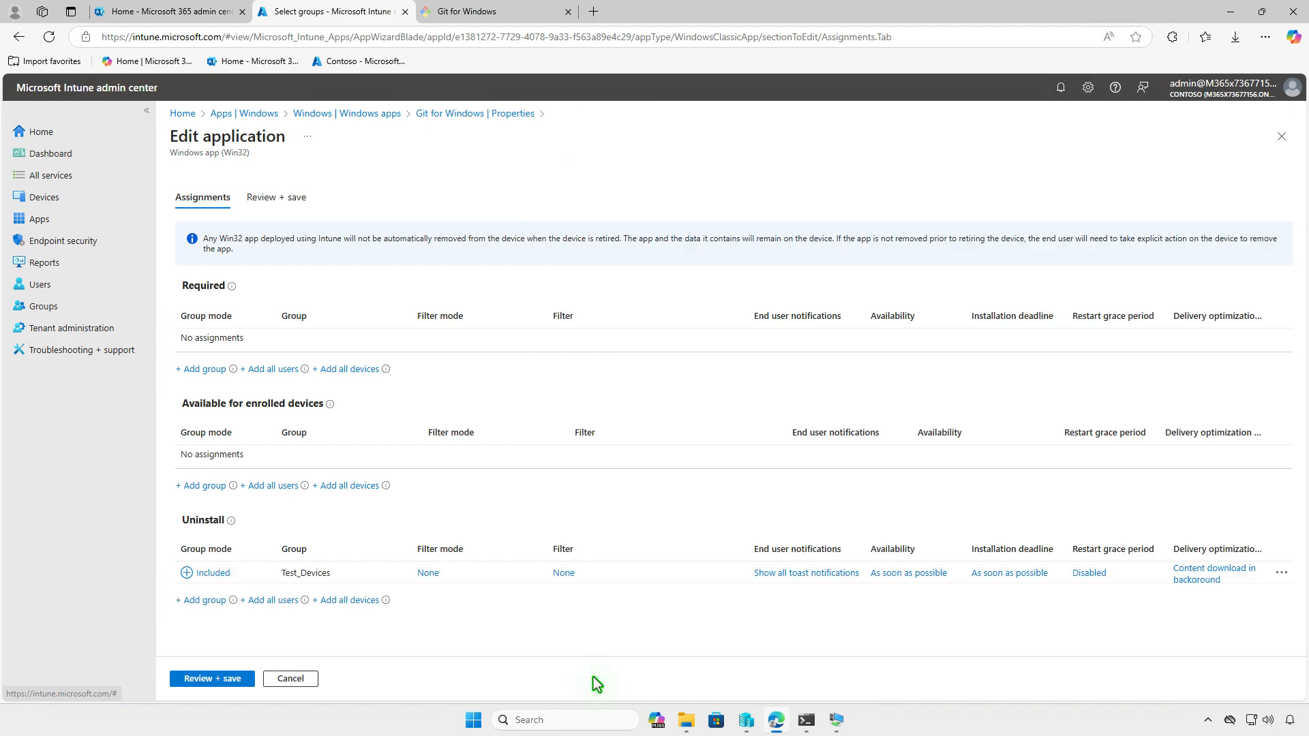
Review and save the assignment changes, then minimise the browser
click(222, 679)
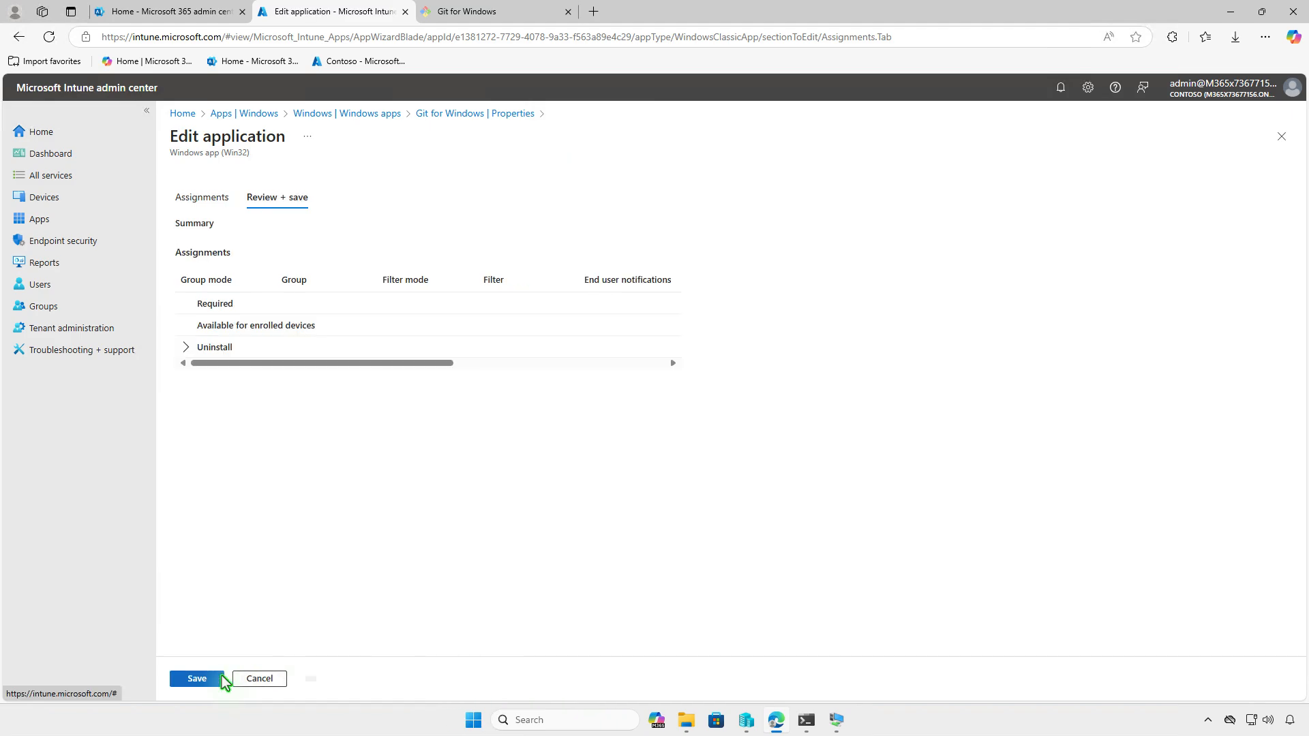
click(198, 680)
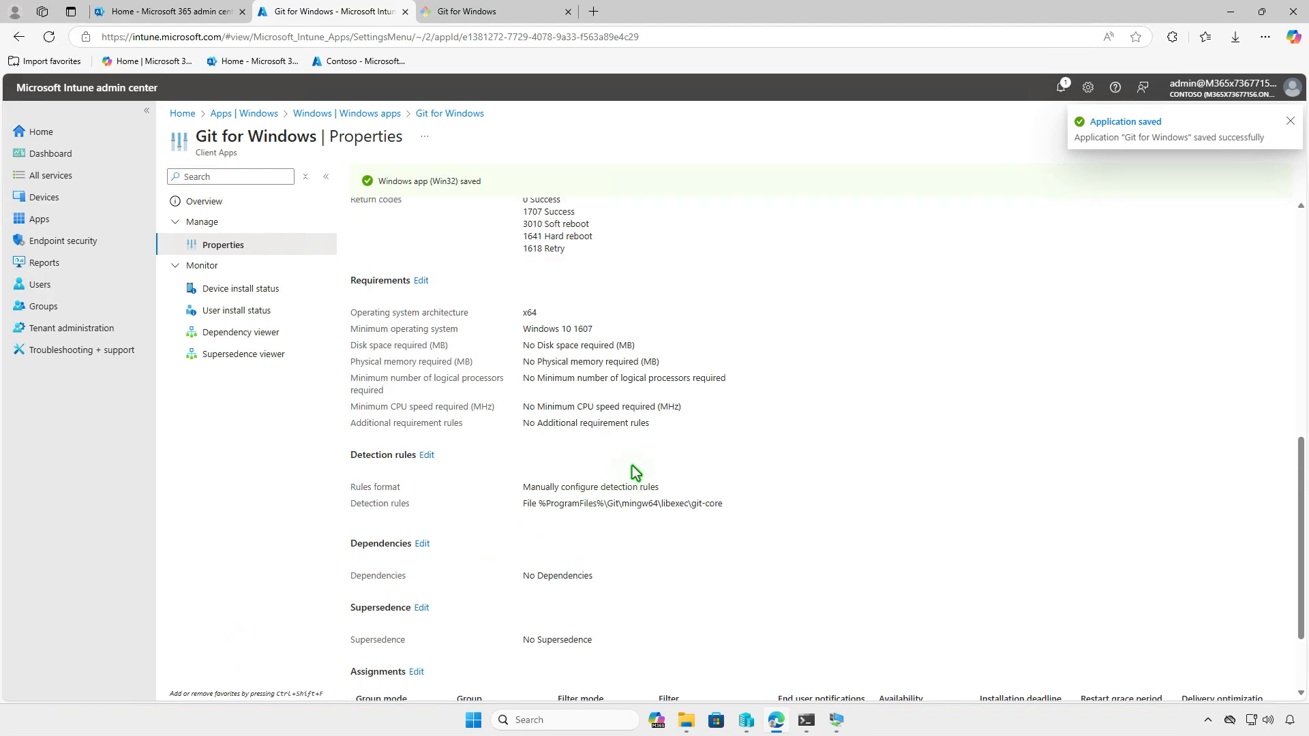
click(1231, 12)
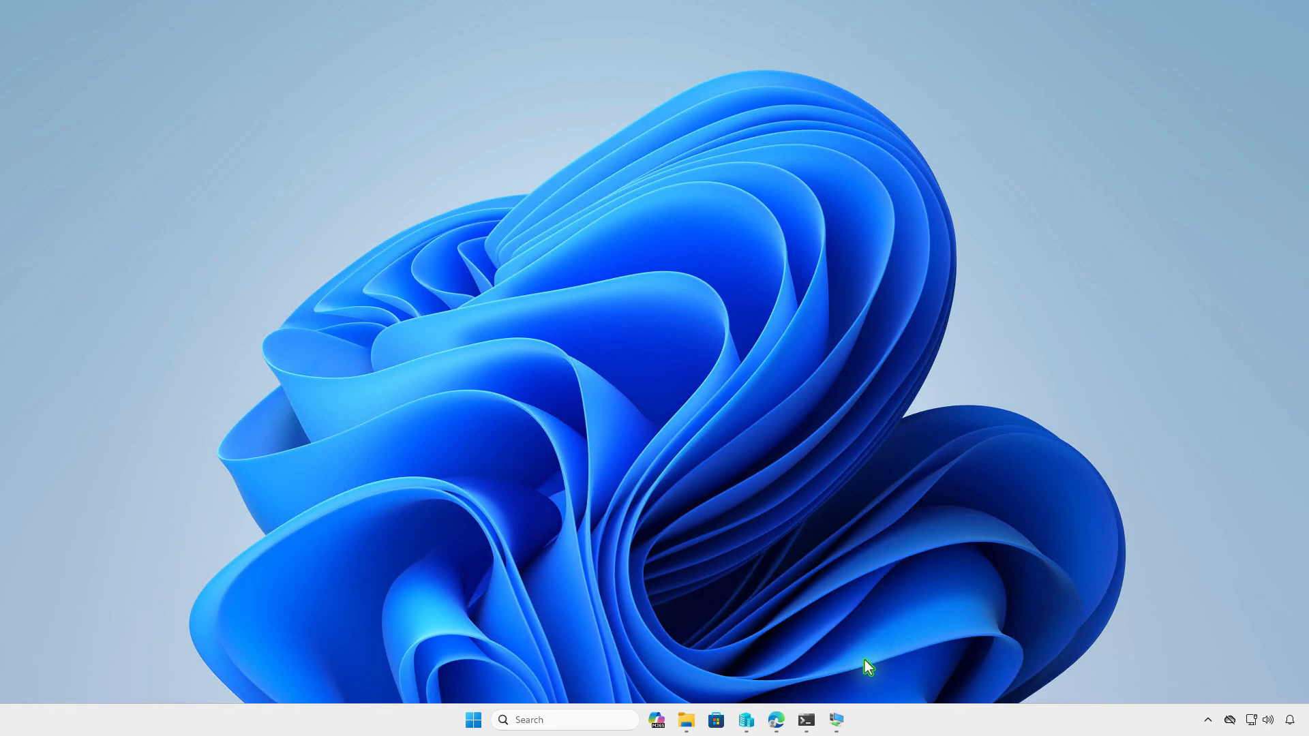
Sync the VM through Company Portal settings and check the Action Center for Intune's Git uninstall notice
click(838, 720)
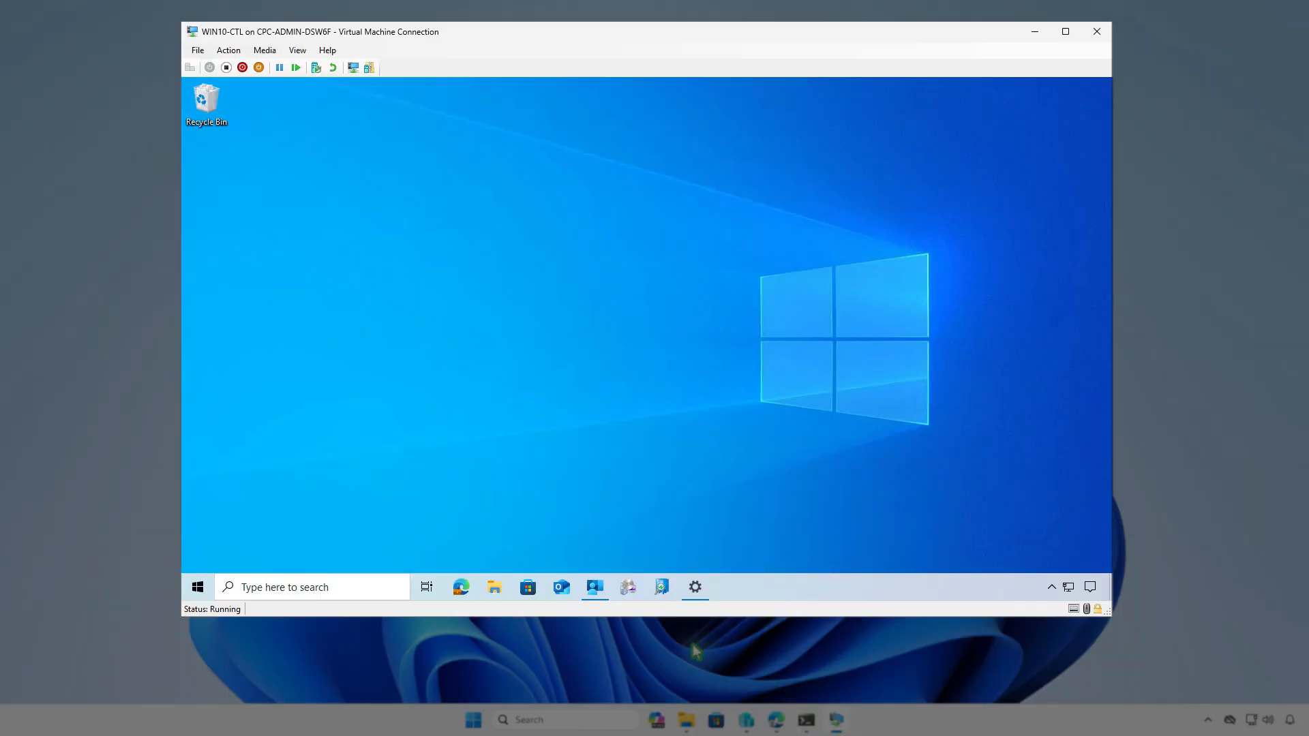
click(595, 592)
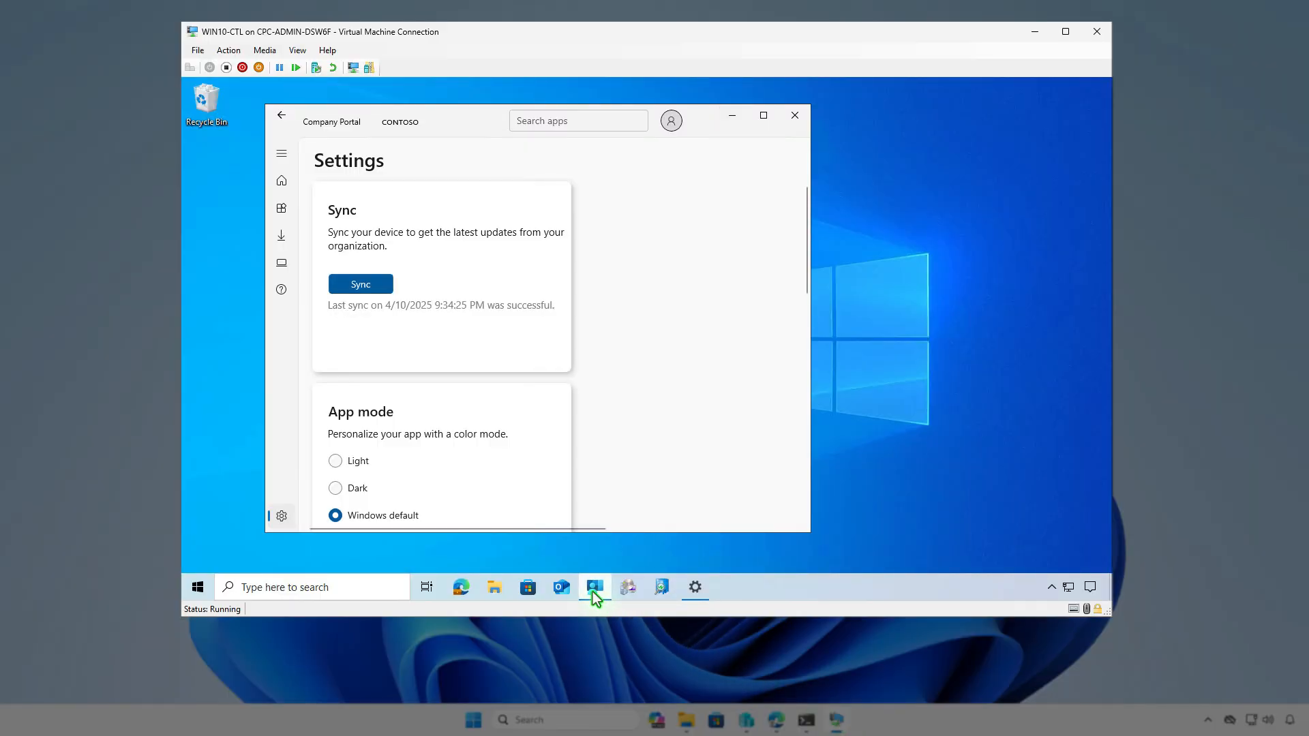
click(384, 287)
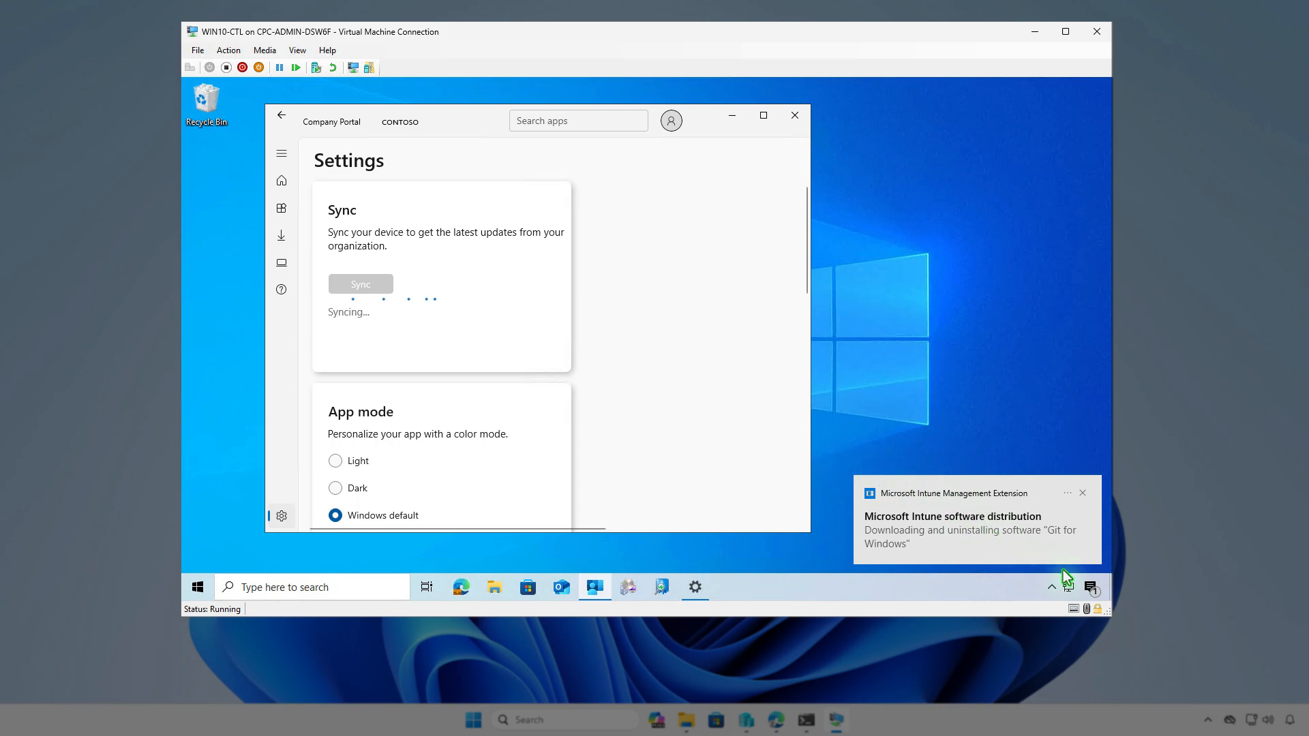
click(1090, 587)
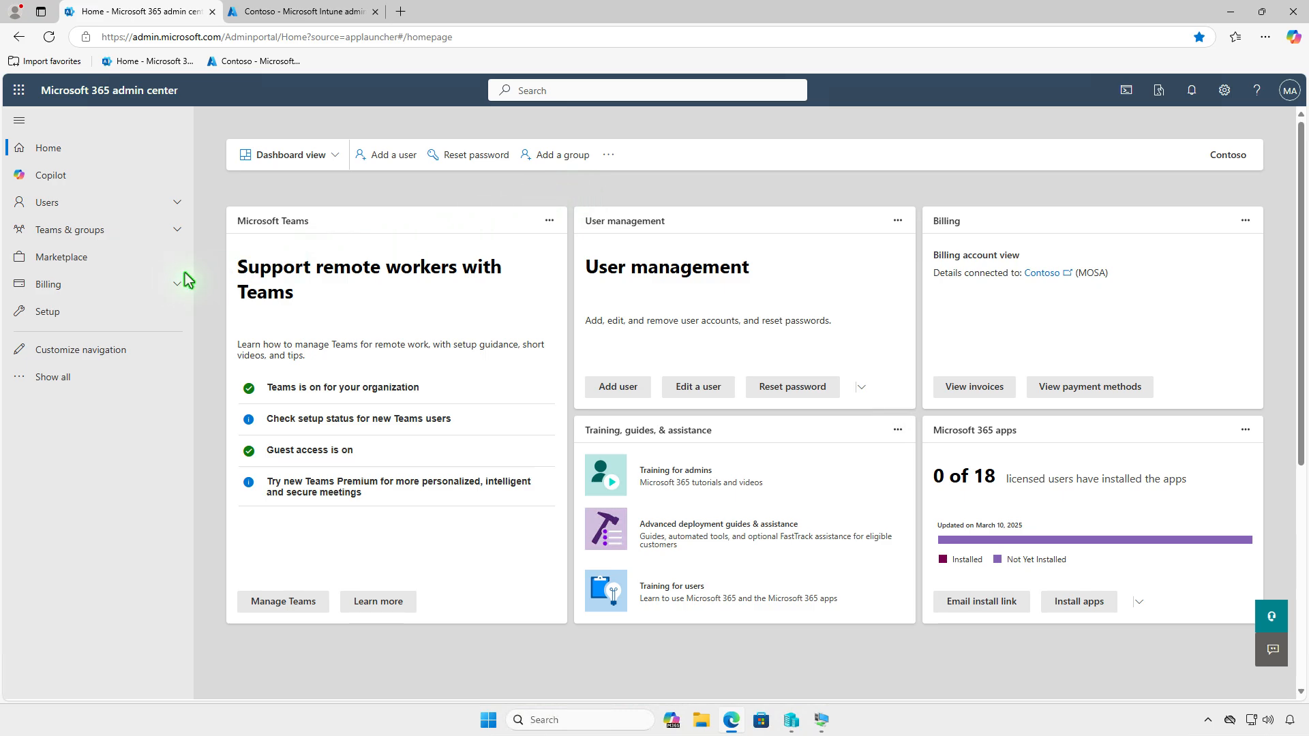
Open the Microsoft Intune Suite license details under Billing > Licenses
click(152, 284)
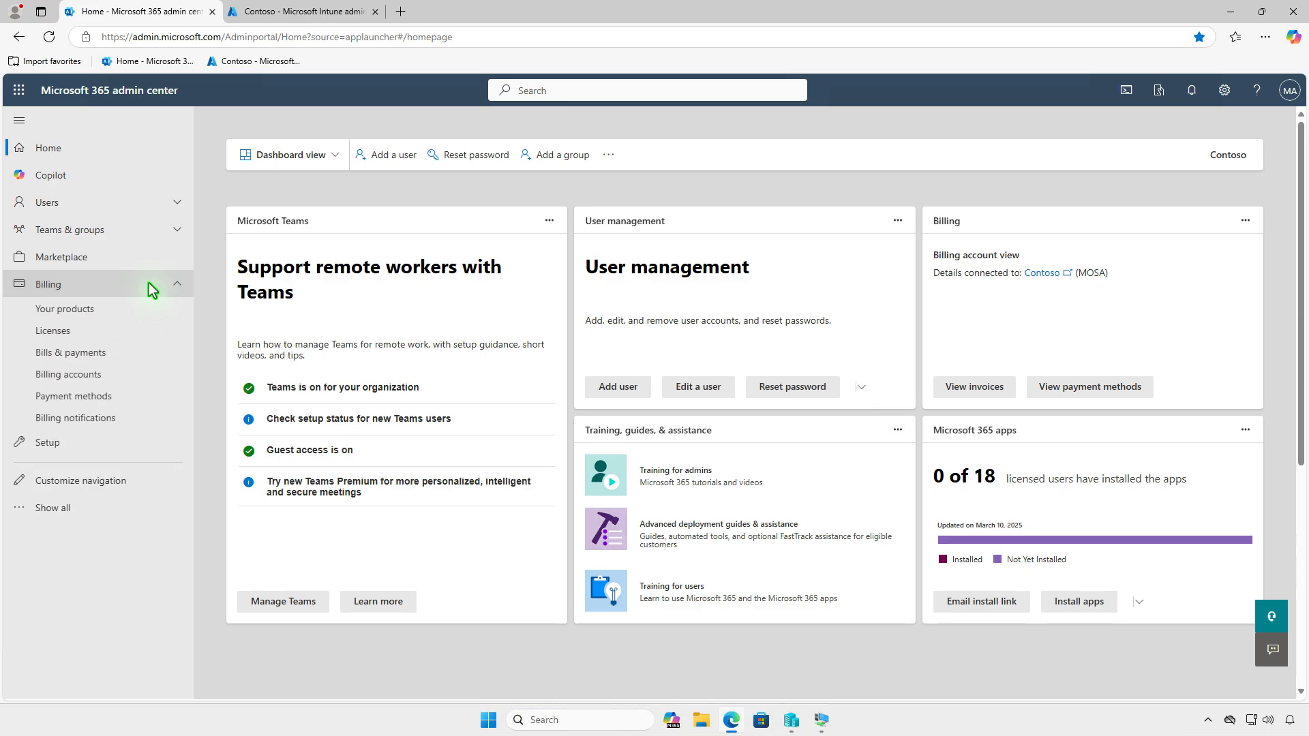
click(130, 333)
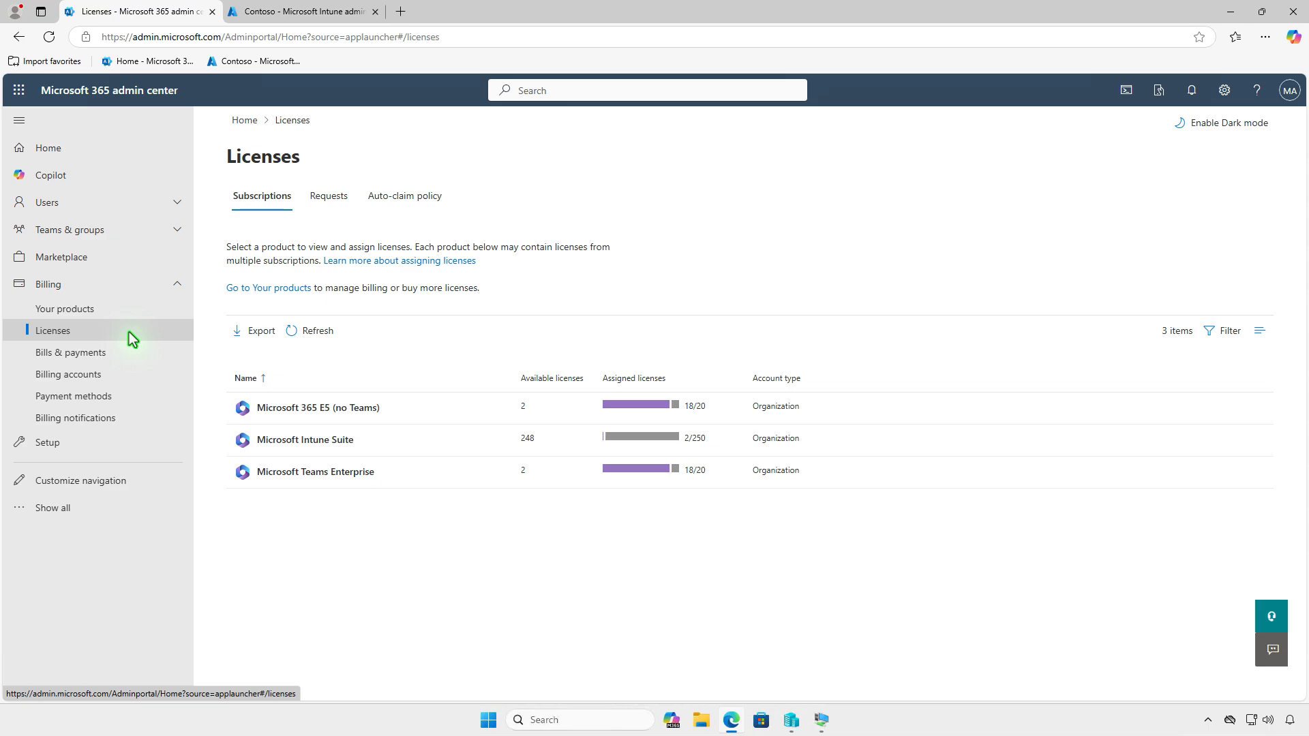
click(439, 440)
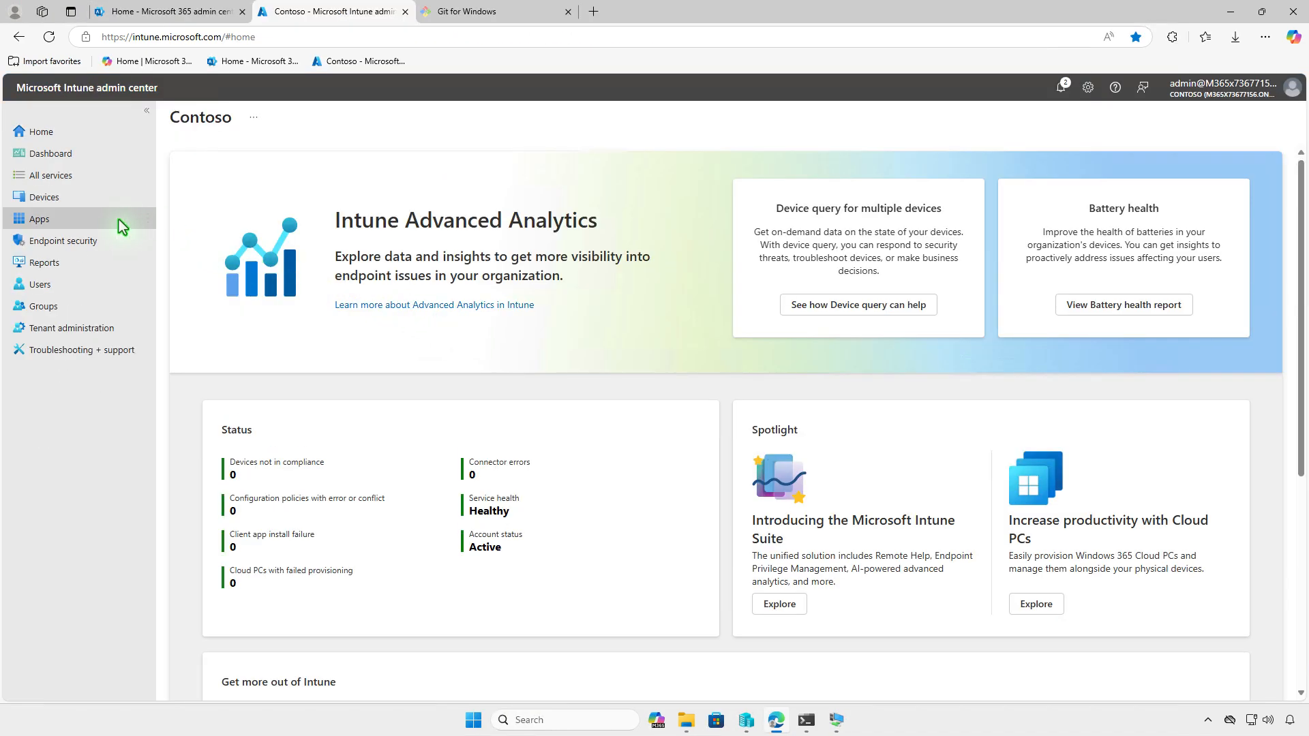
Create a new Windows app of type Enterprise App Catalog app and open the catalog search
click(119, 219)
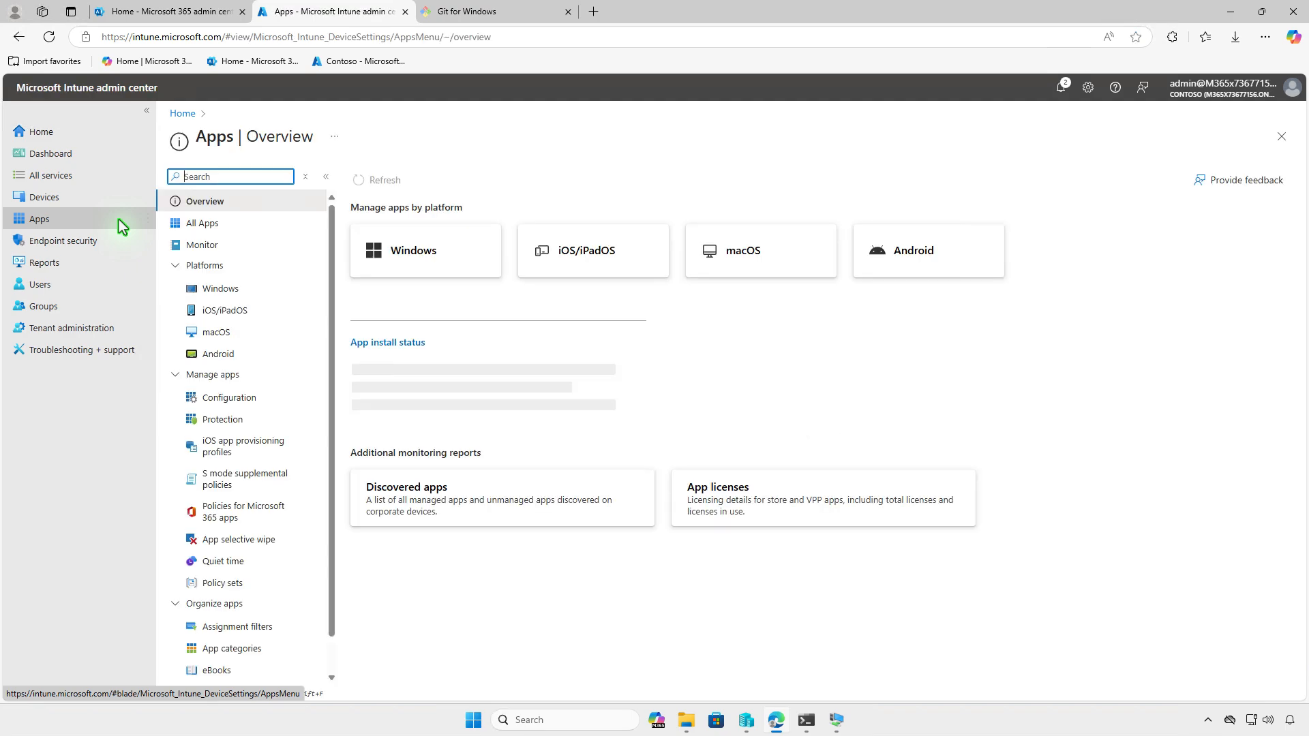
click(253, 289)
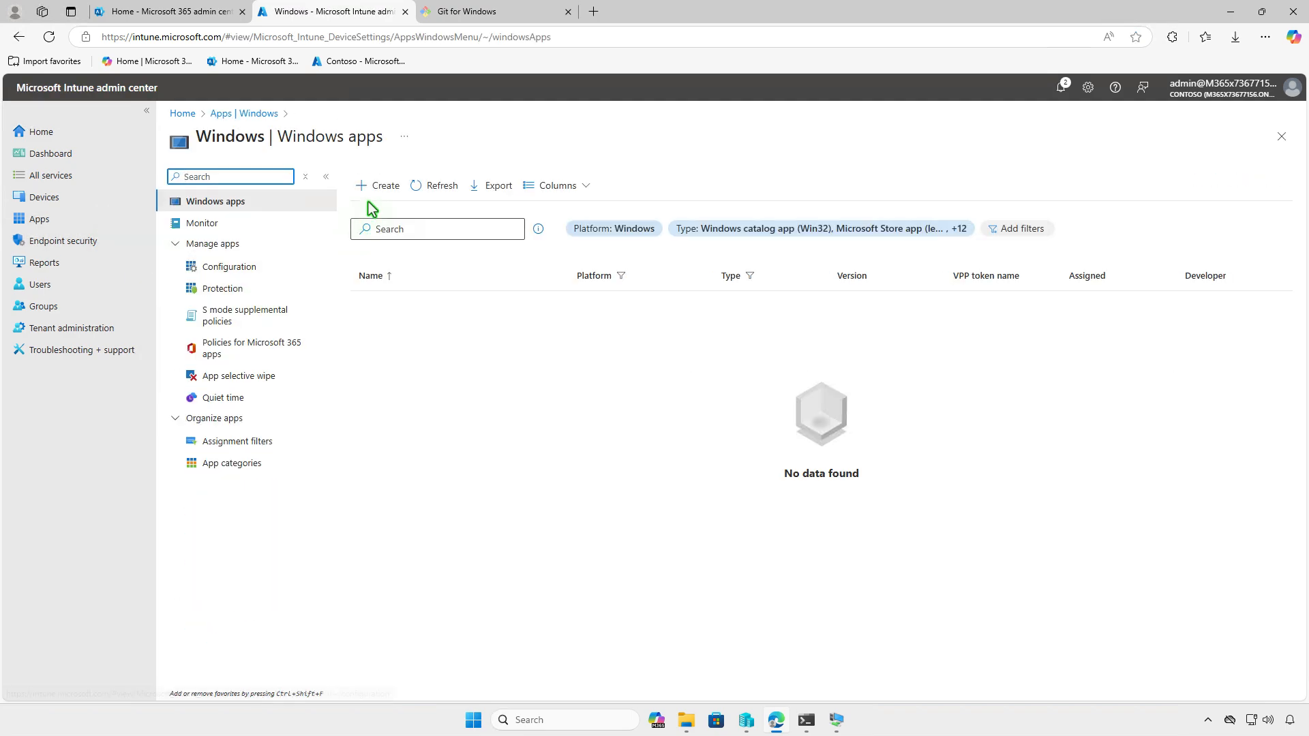
click(379, 187)
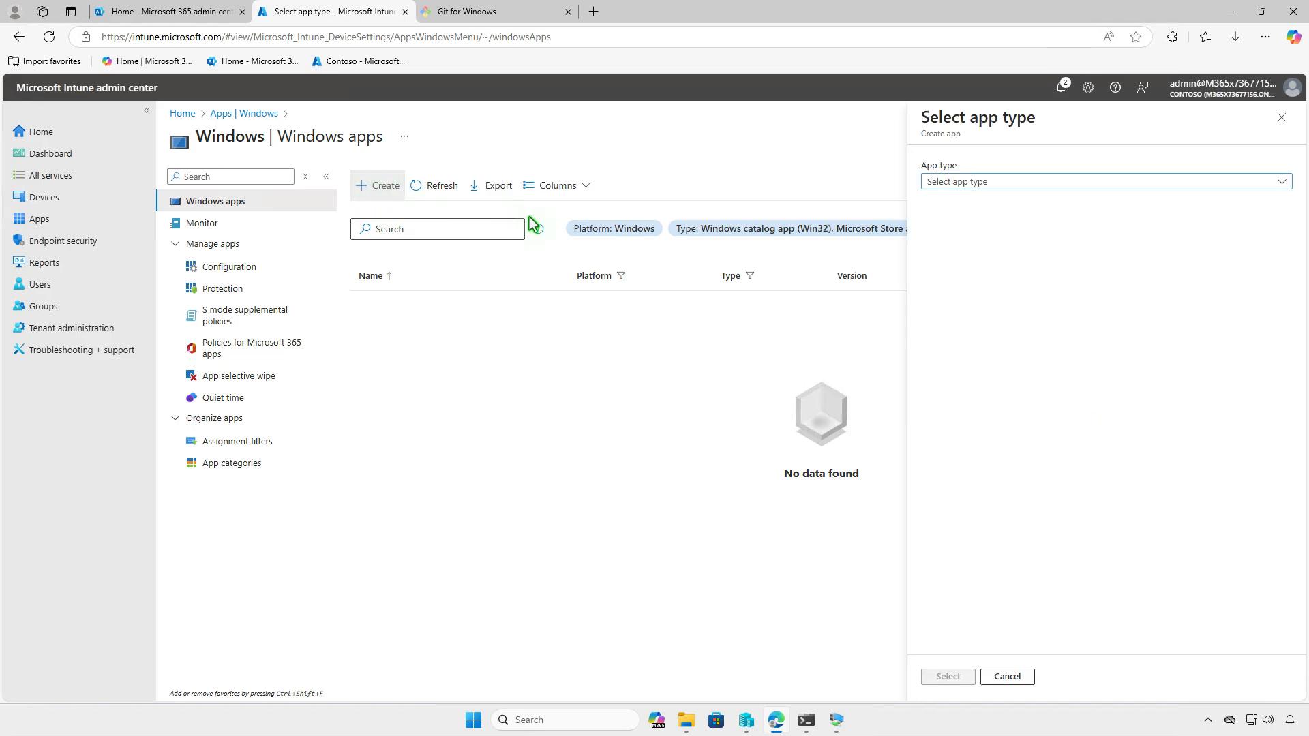
click(1064, 181)
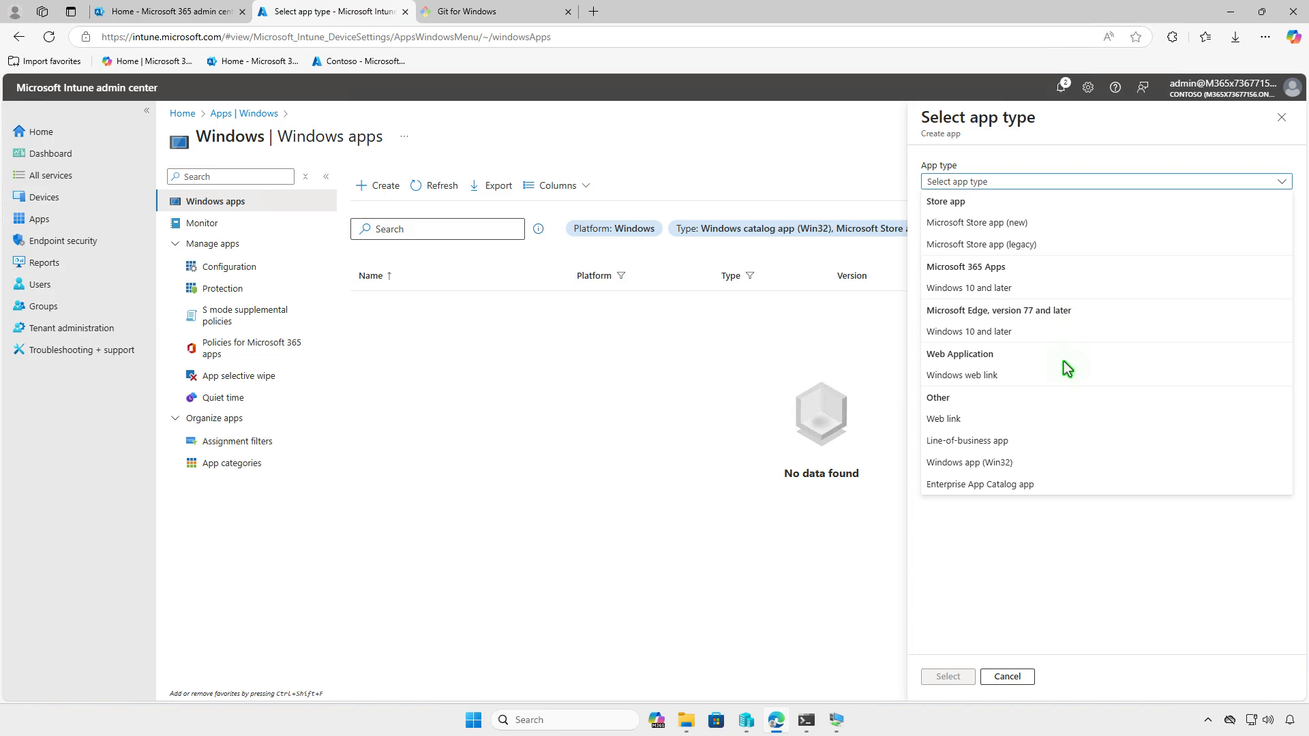
click(1057, 487)
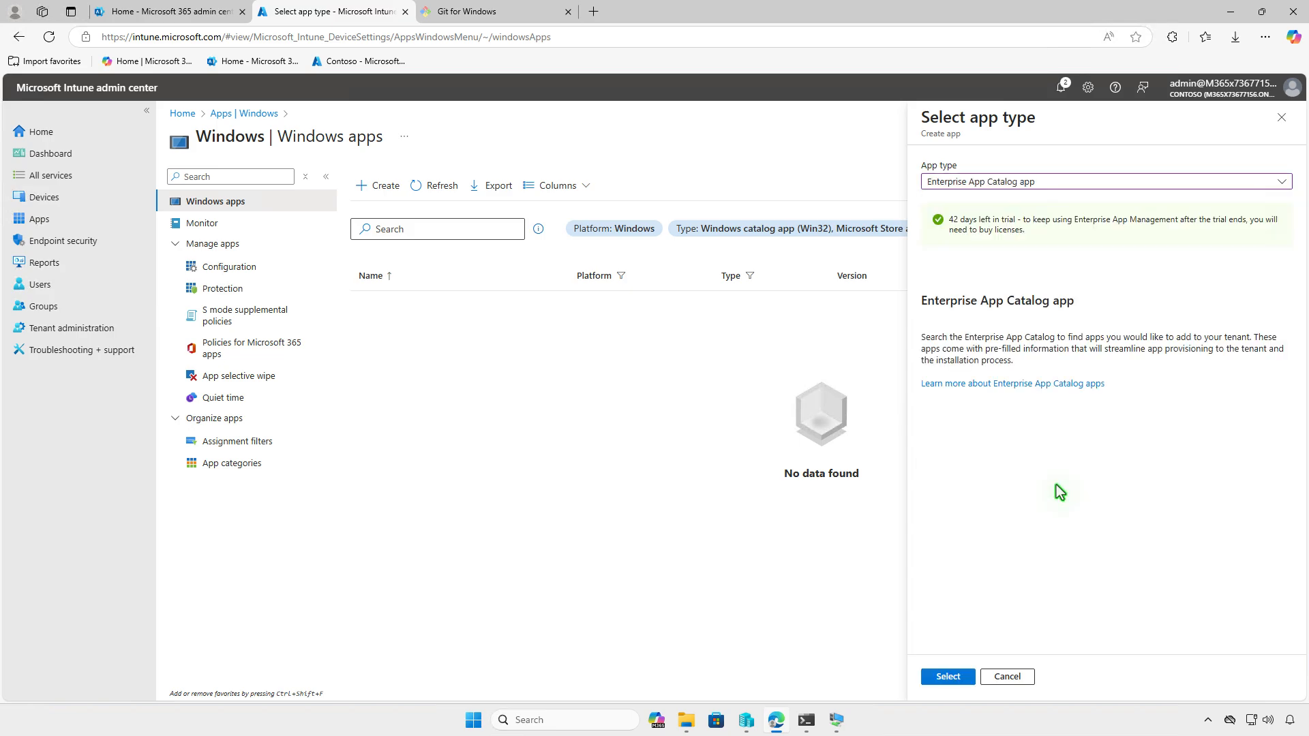
click(963, 681)
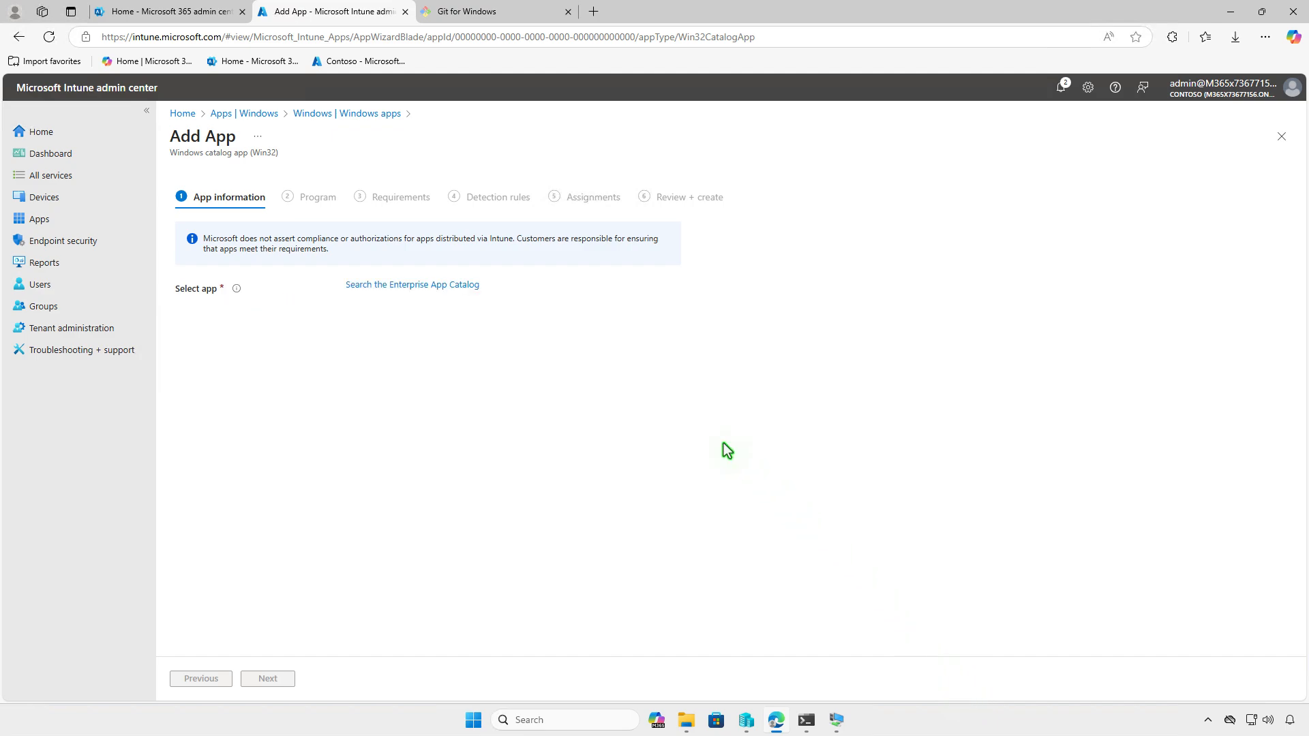
click(473, 287)
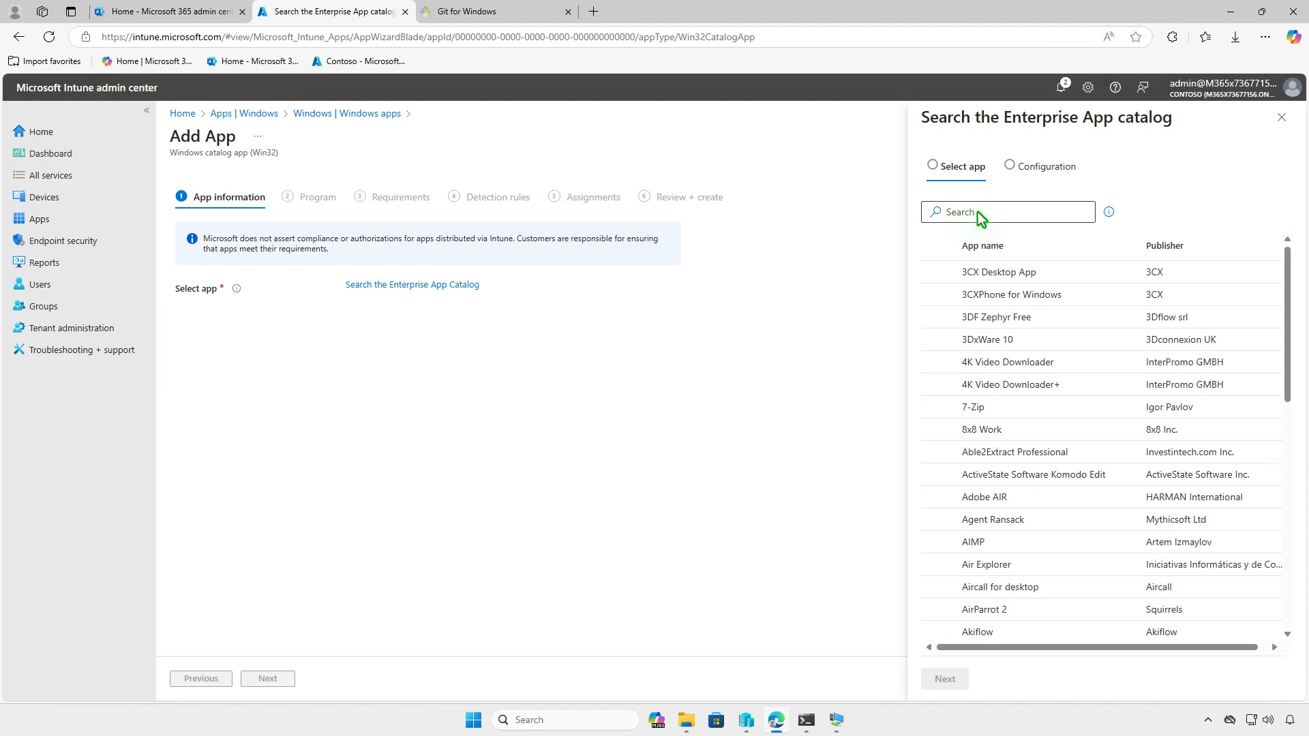
Search the catalog for 'git' and select the Git (x64) 2.49.0.1 package
click(983, 217)
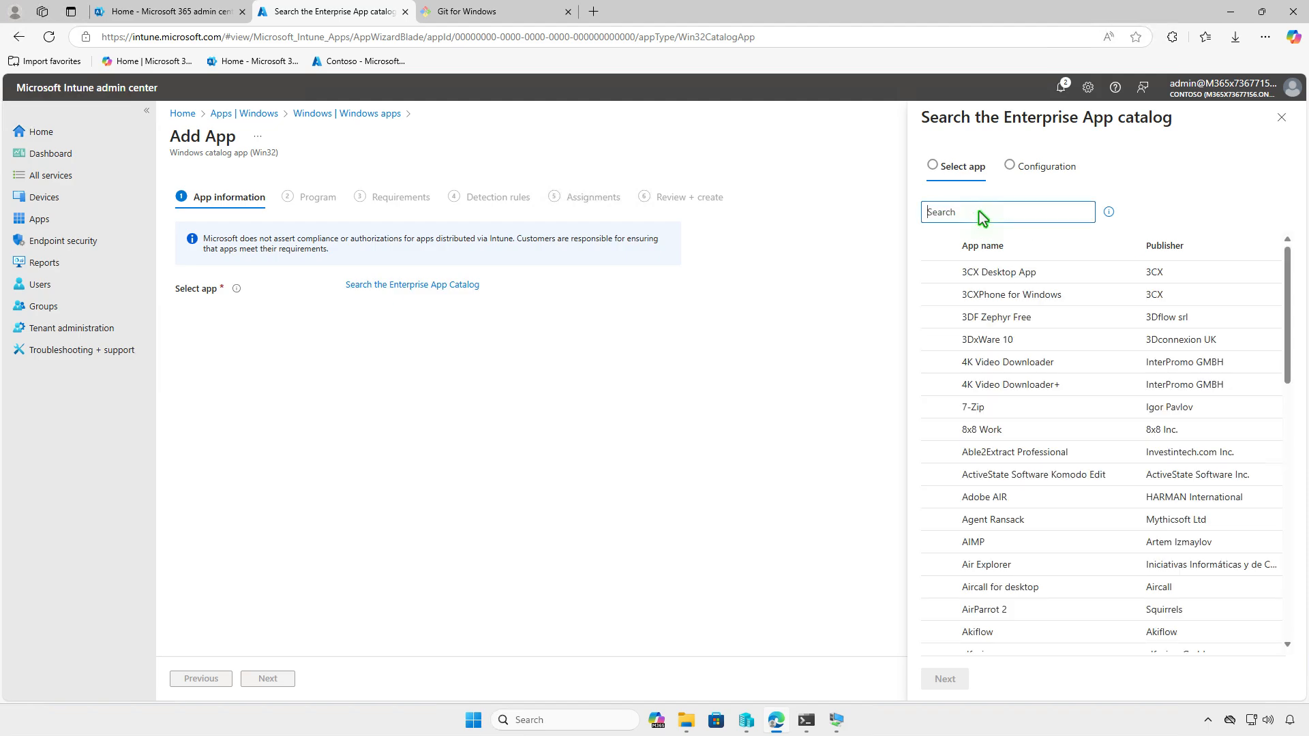
text(git)
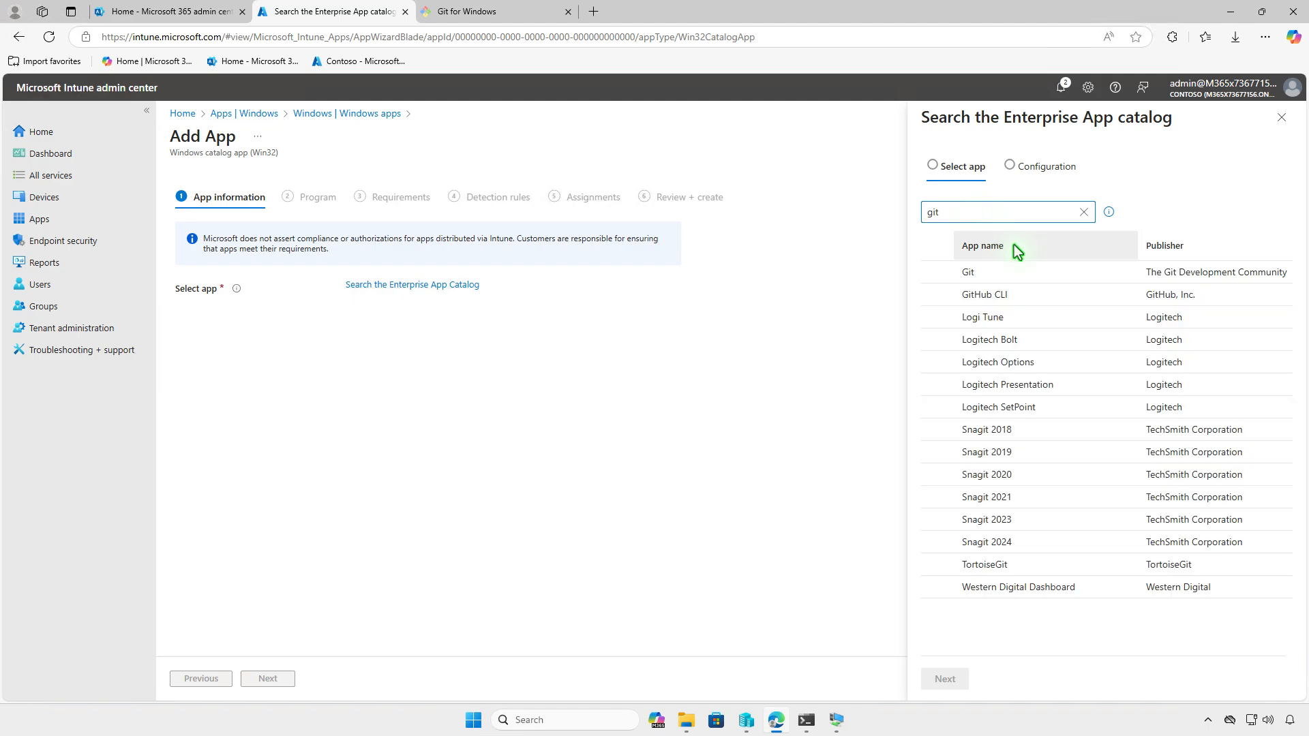
click(1029, 272)
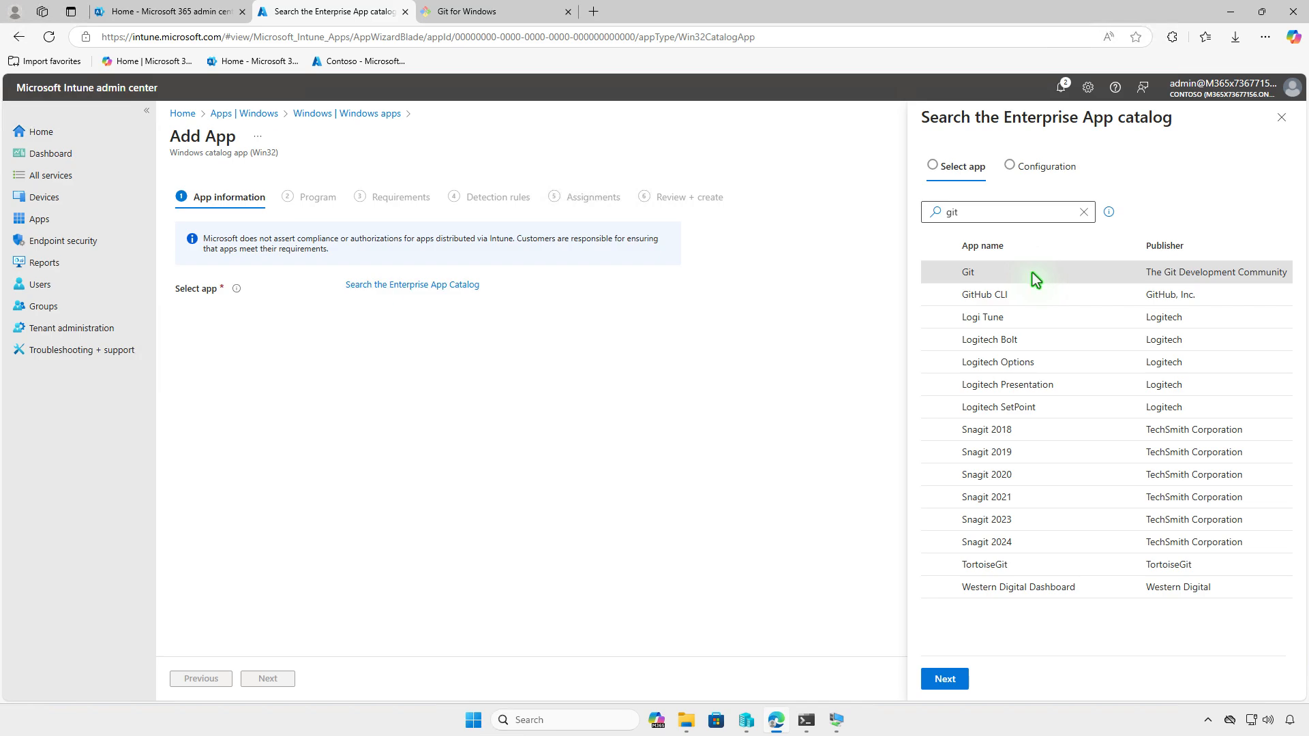
click(955, 680)
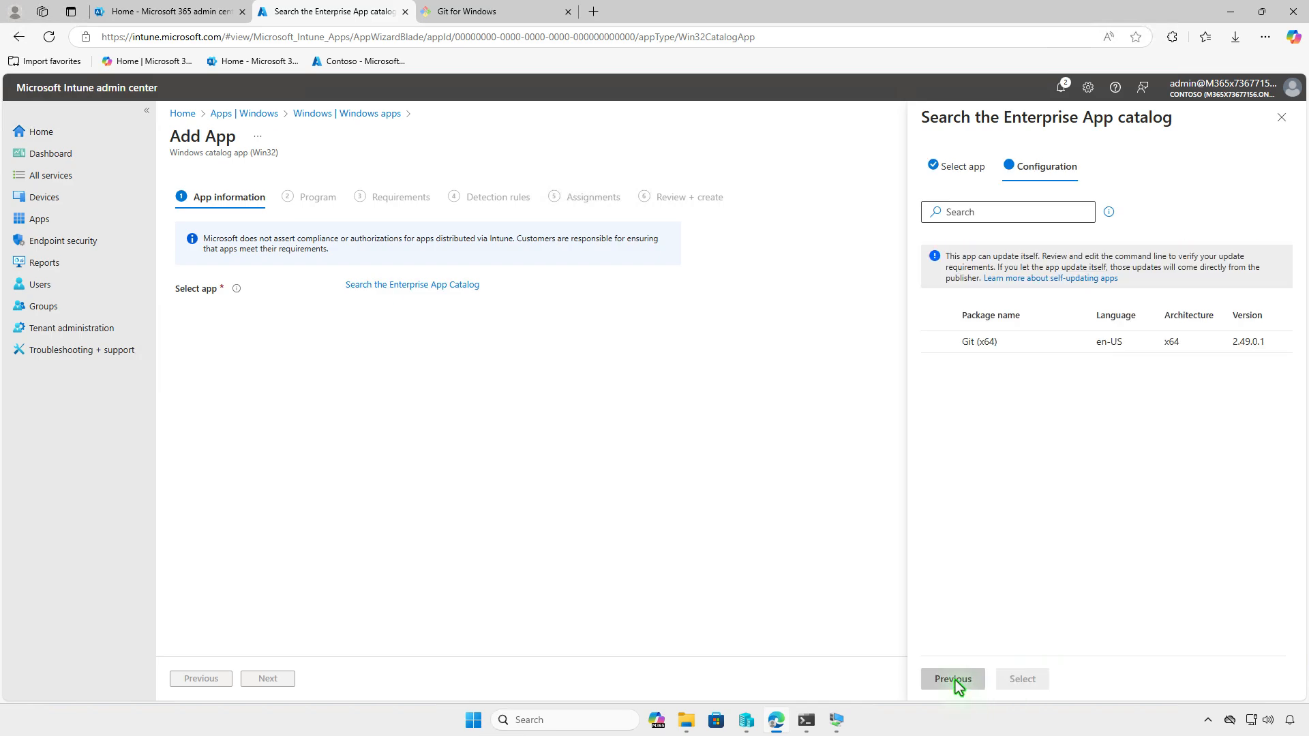
click(1034, 340)
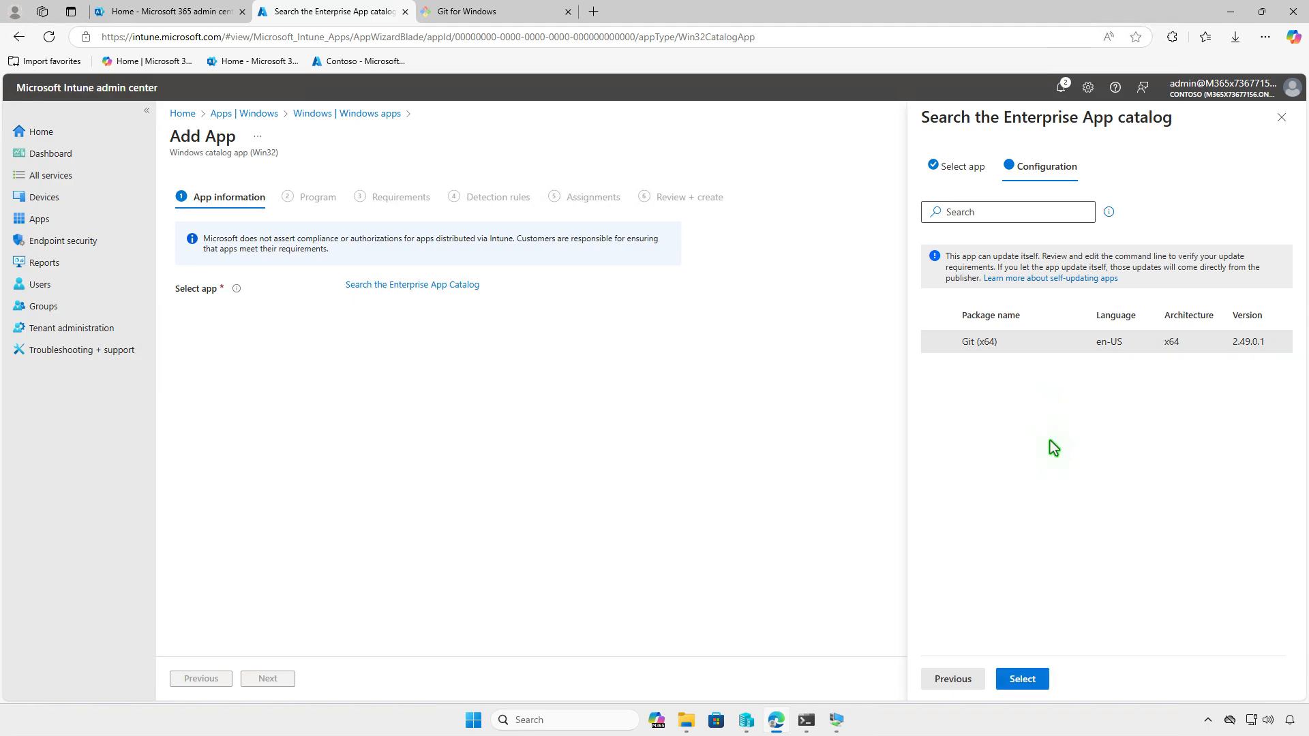
click(1034, 678)
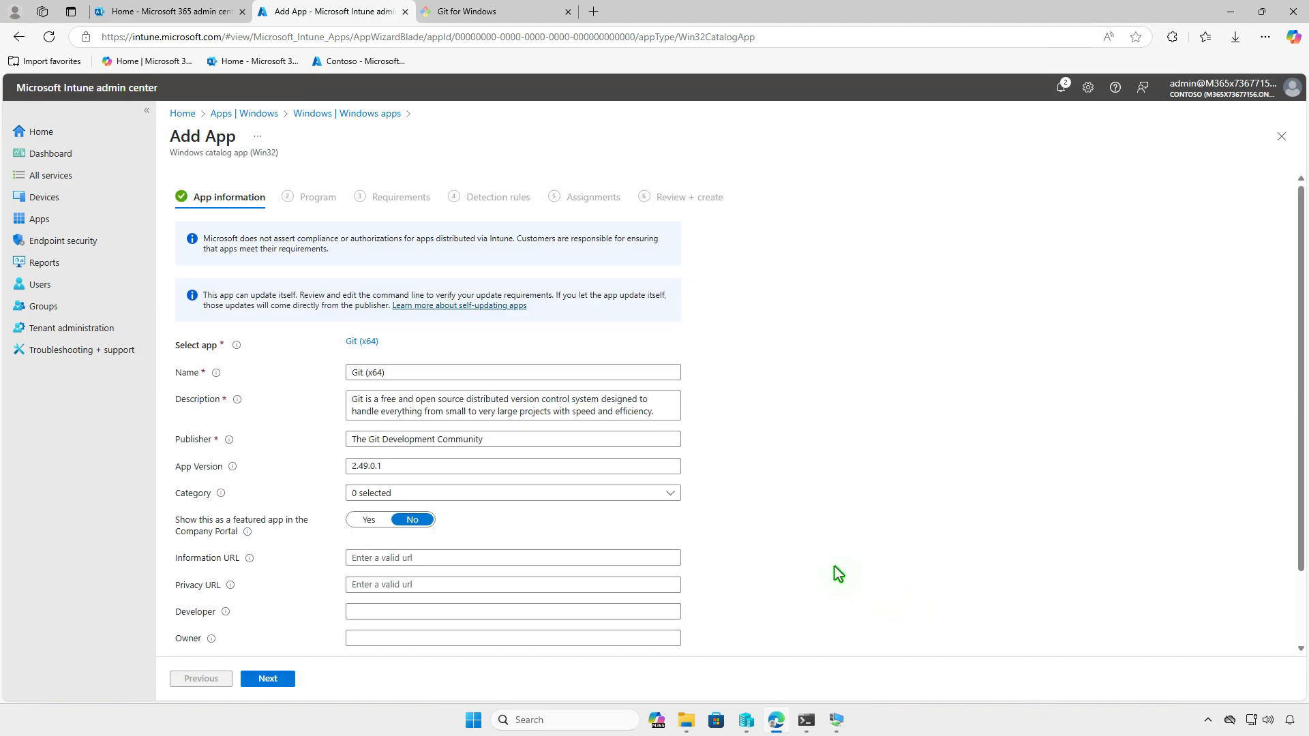
Set 4571183.png from Downloads as the Git (x64) app logo
scroll(809, 560, down, 2)
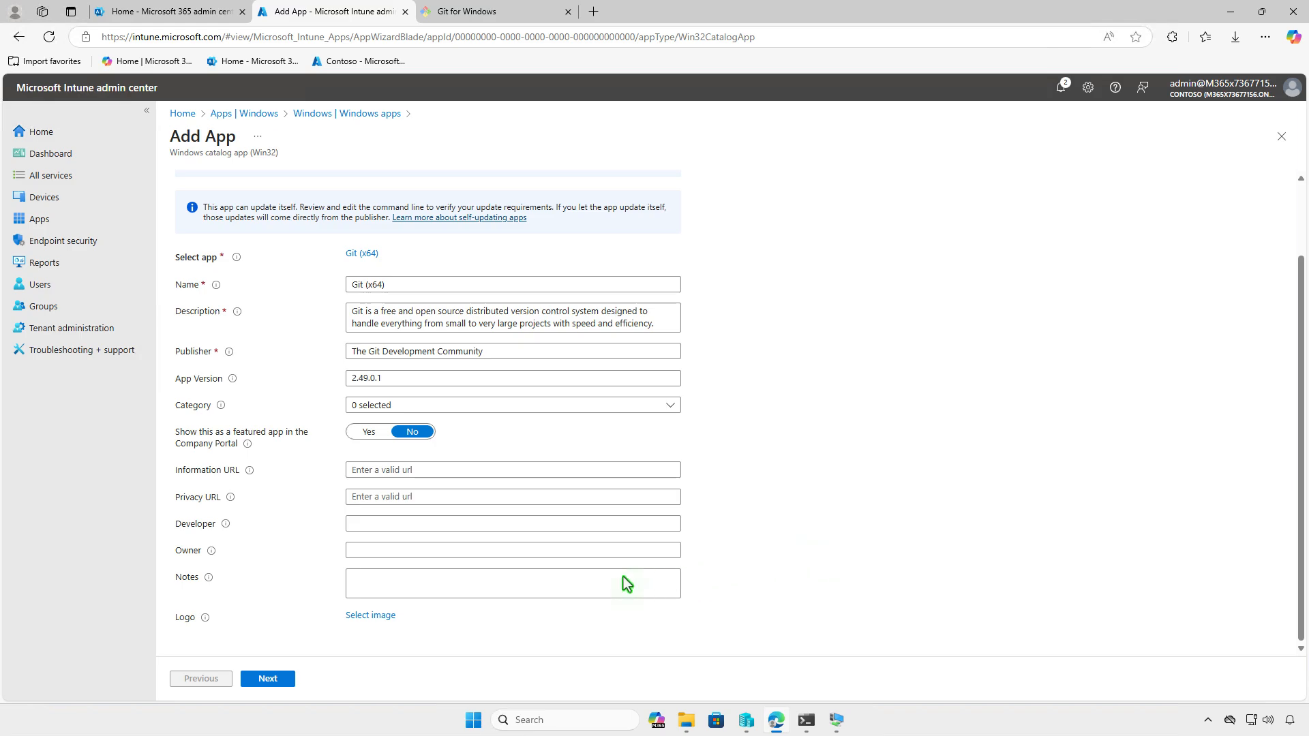
click(372, 615)
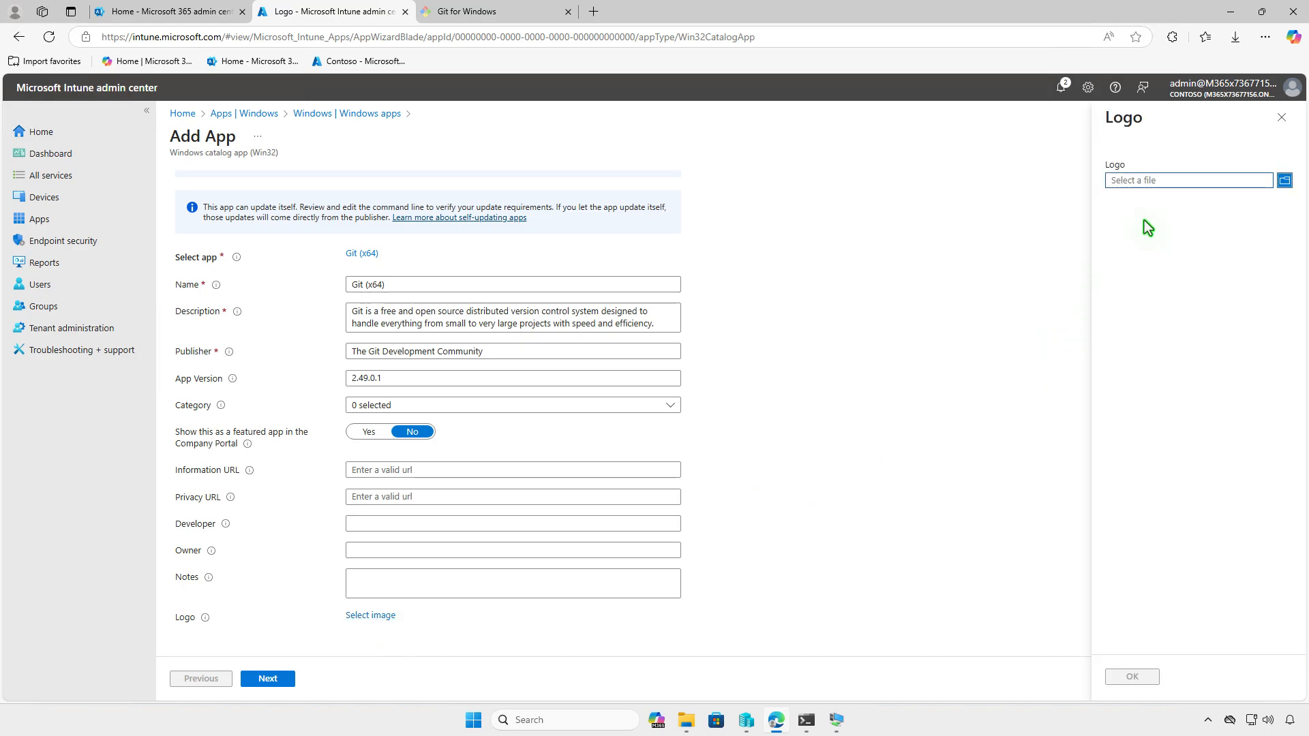
click(1156, 182)
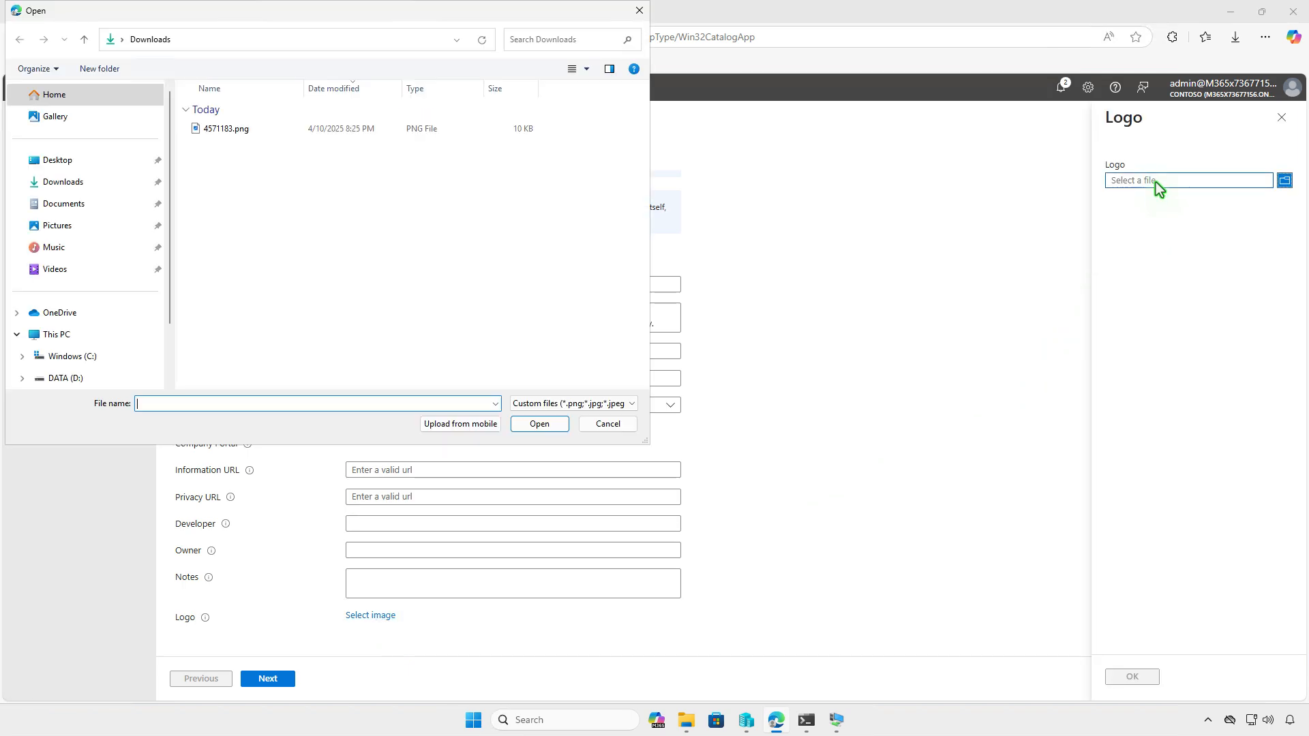
click(315, 134)
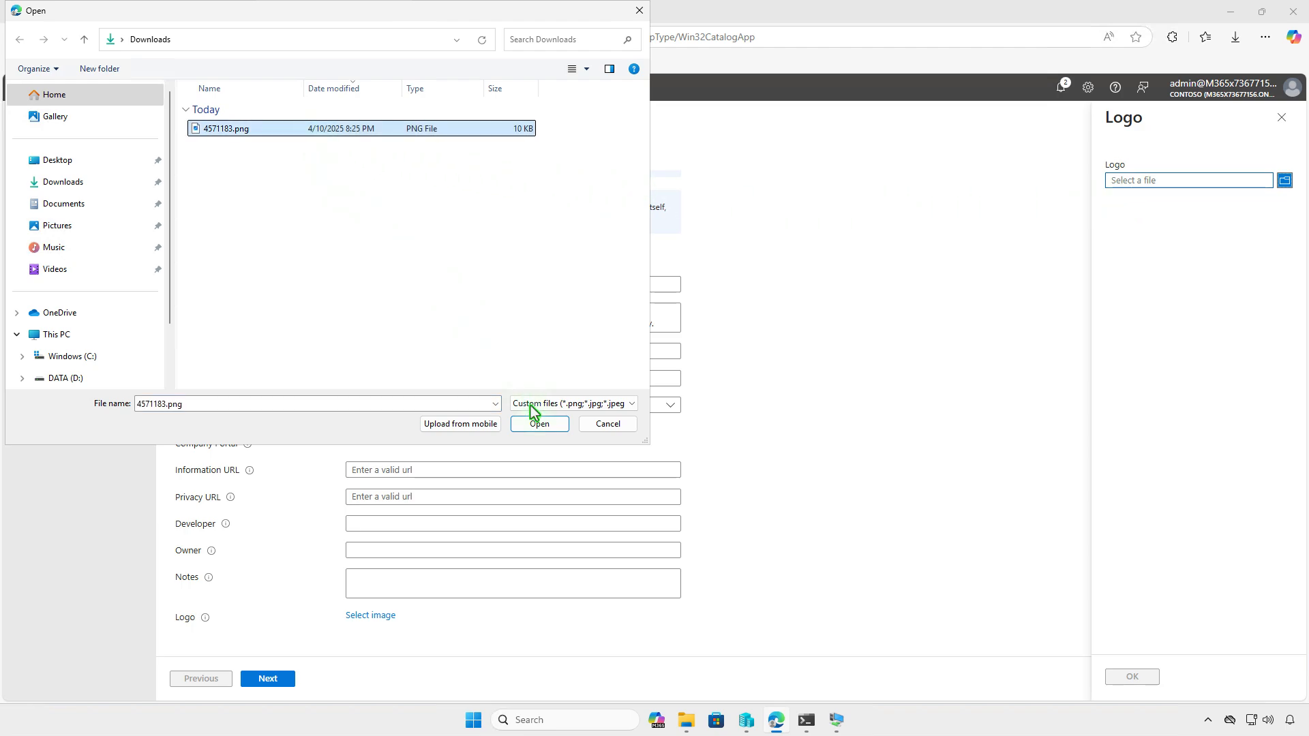
click(539, 426)
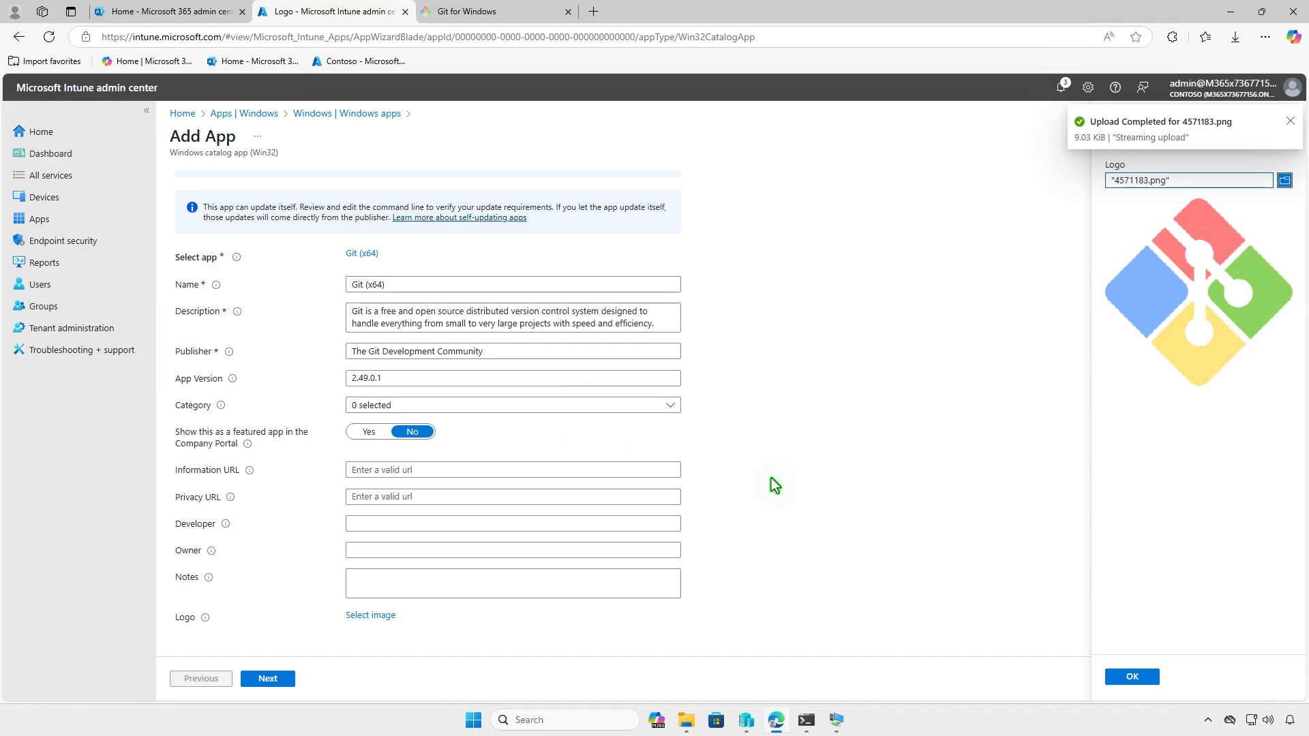
click(1120, 675)
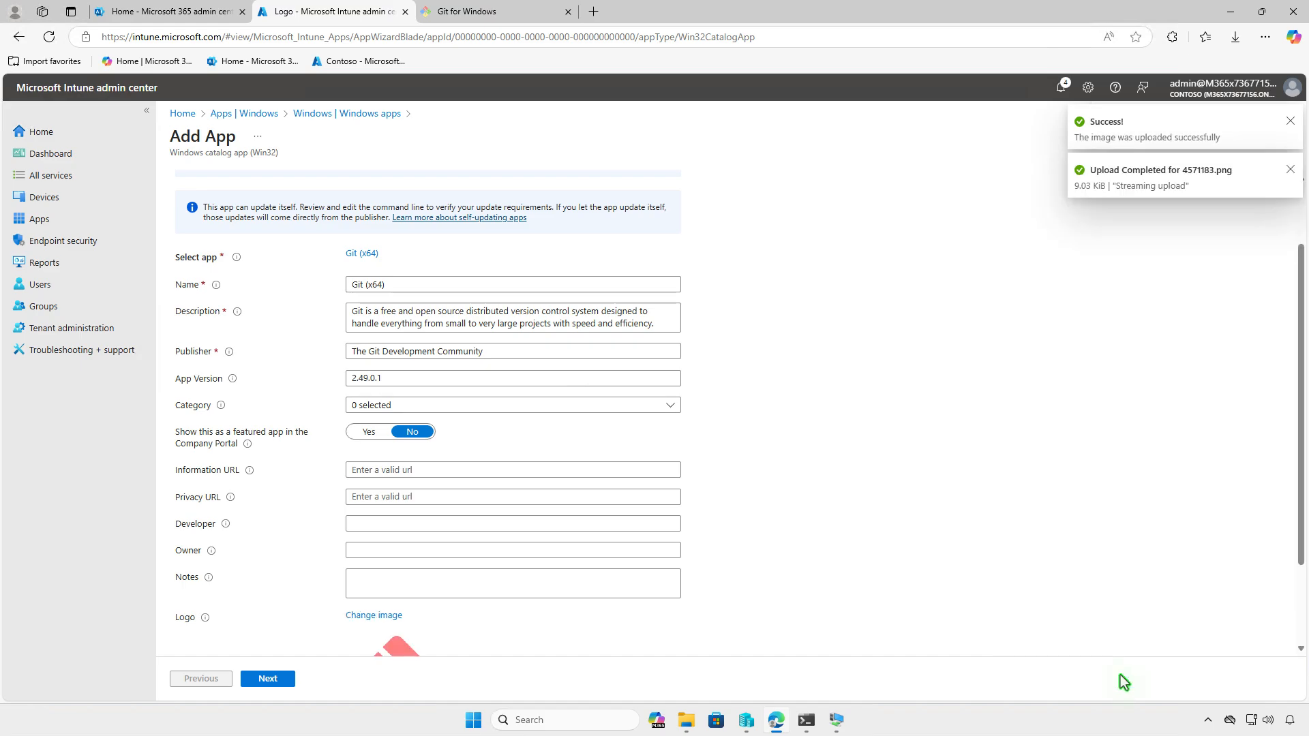
scroll(796, 620, down, 2)
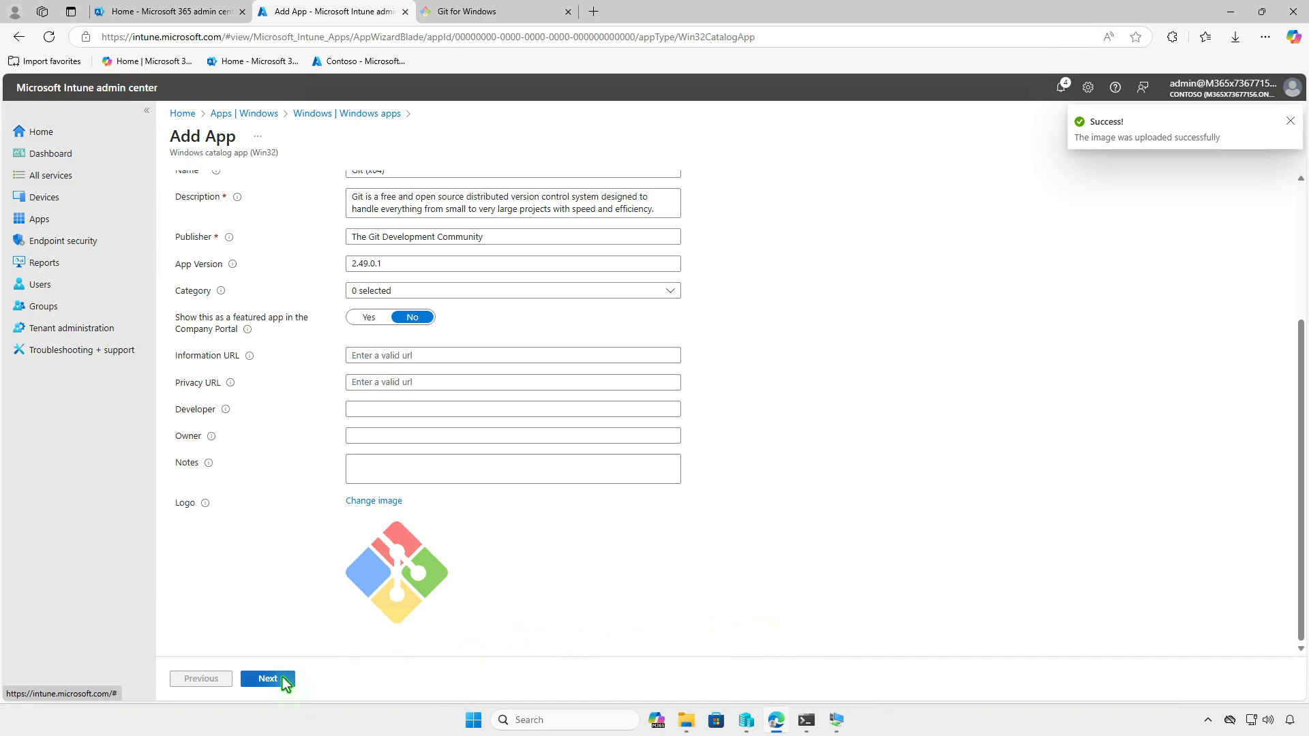
click(268, 678)
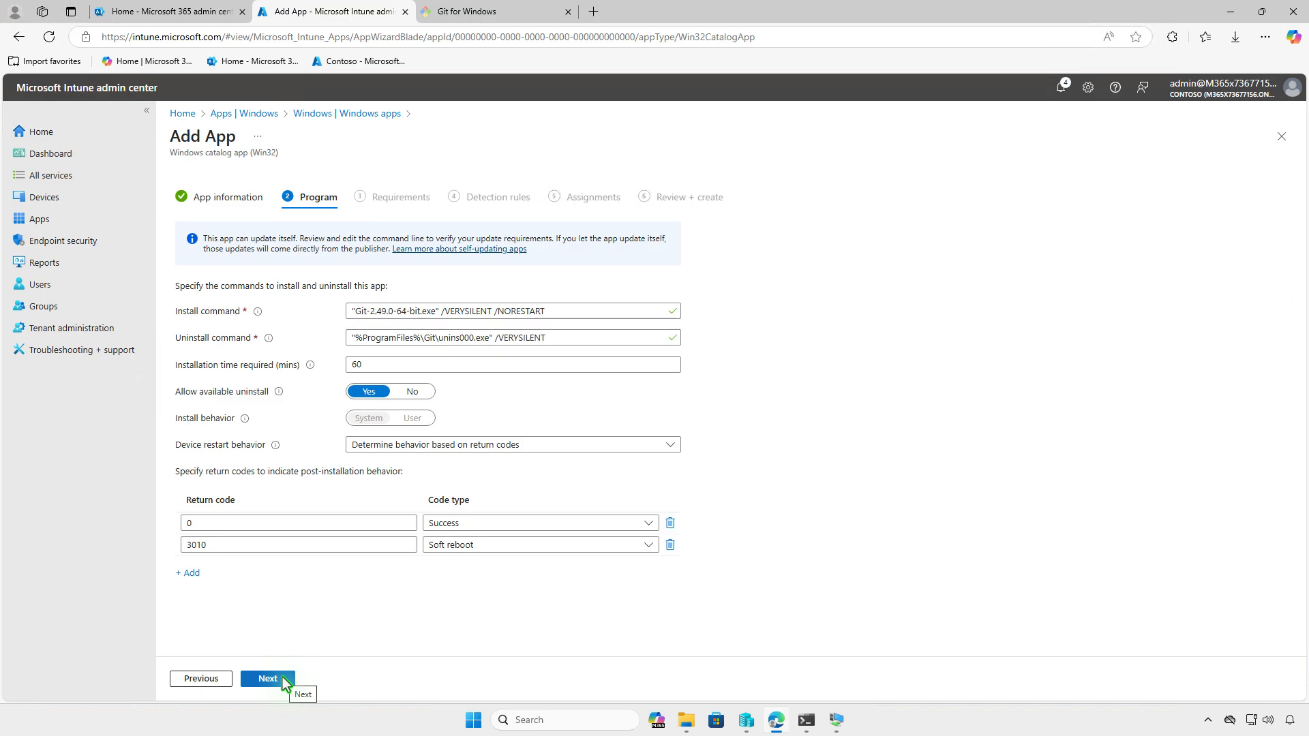
Keep the catalog's install commands, 64-bit Windows 10 1607 requirements and git-core detection rule
click(283, 680)
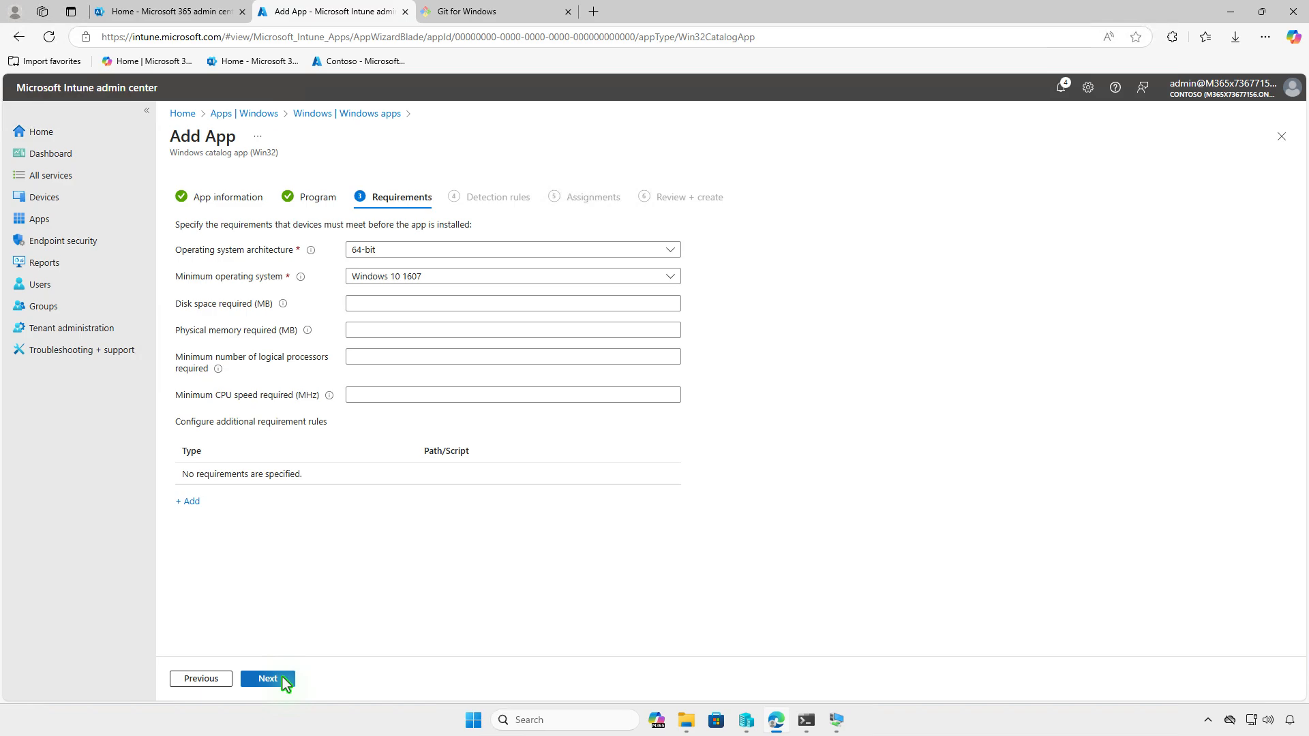
click(283, 679)
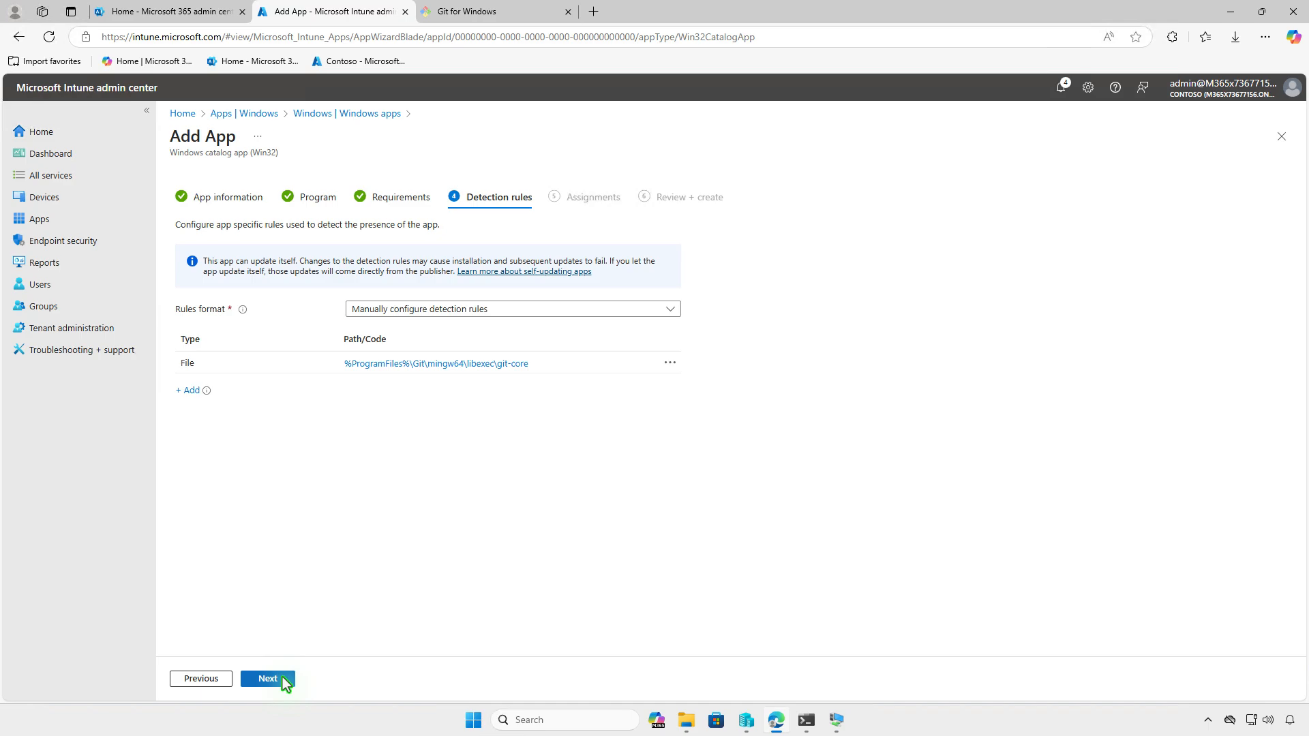
click(283, 680)
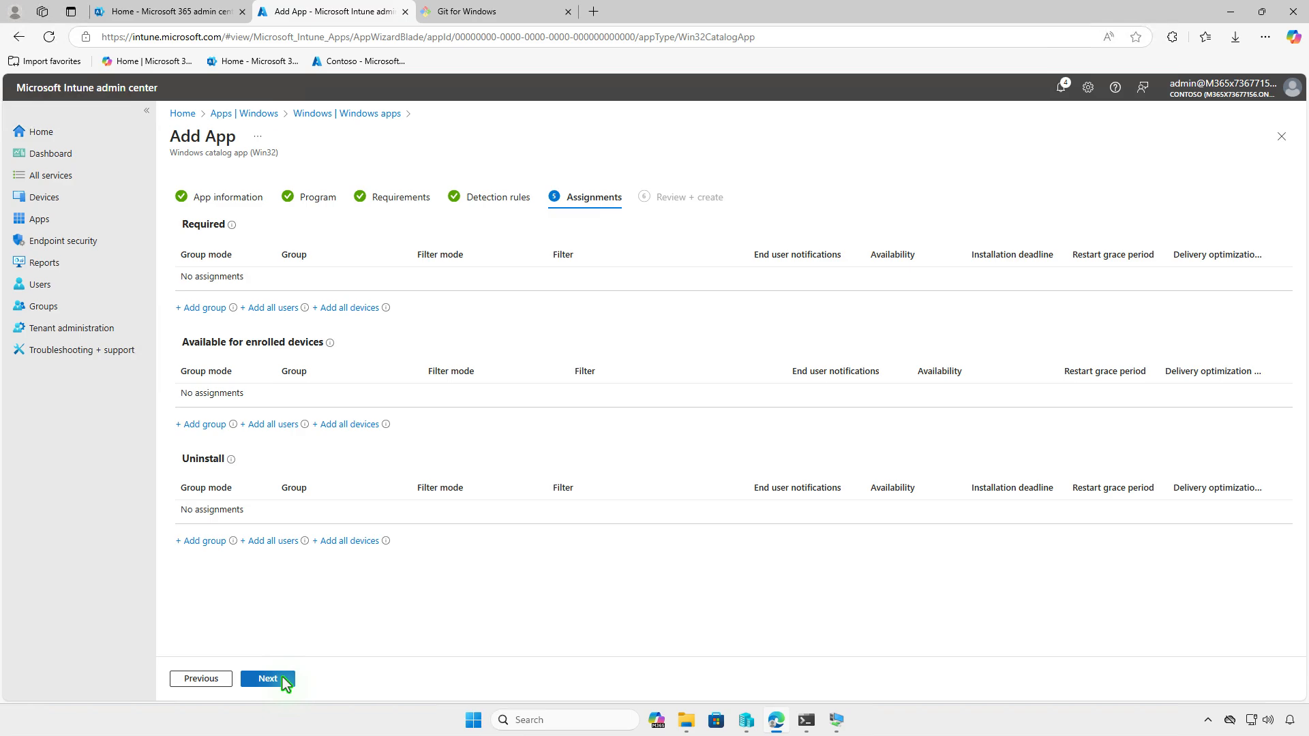
Make Git (x64) available to Test_Users on enrolled devices and create the app
click(204, 424)
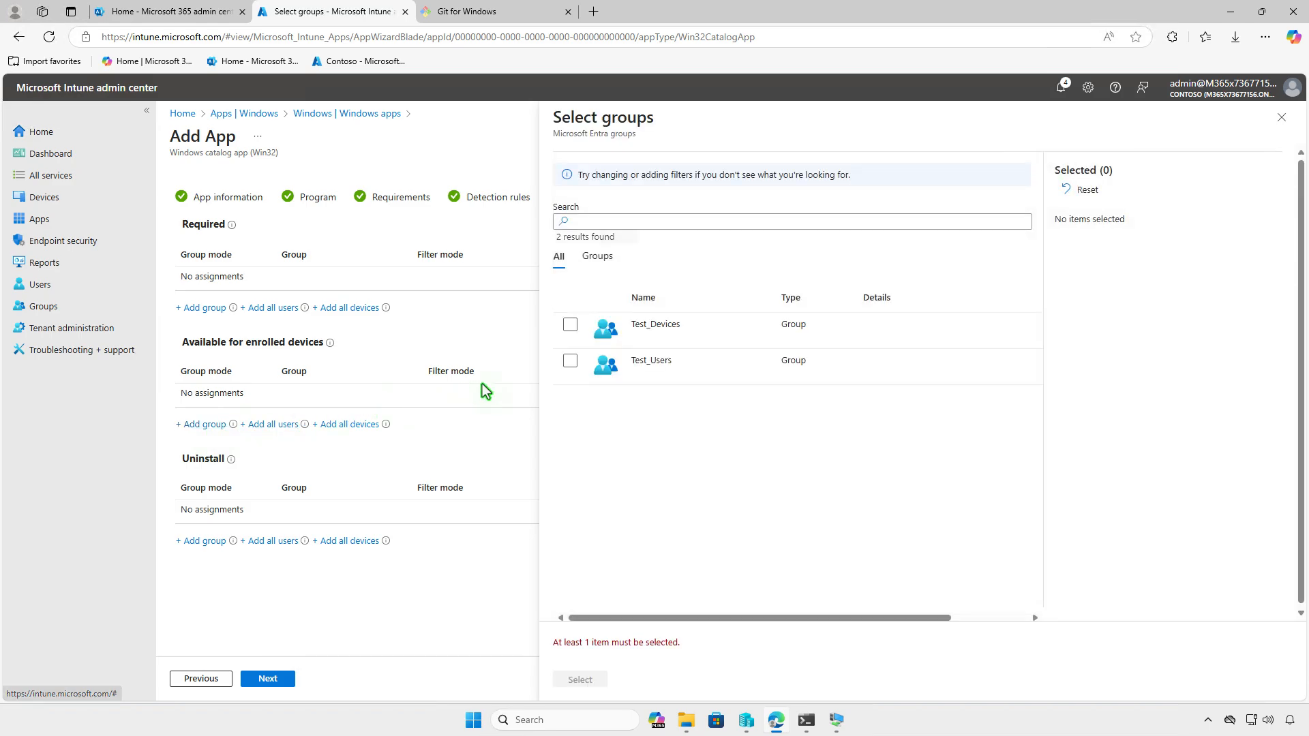
click(570, 360)
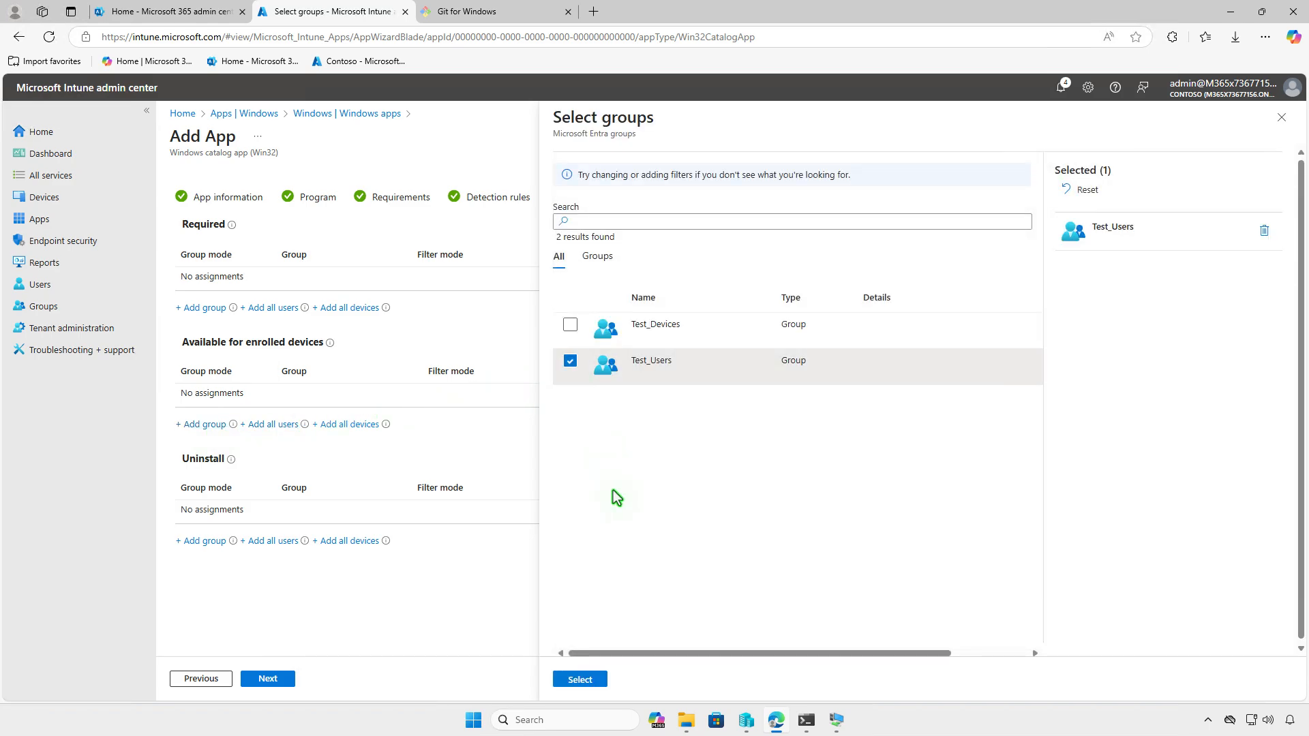
click(598, 680)
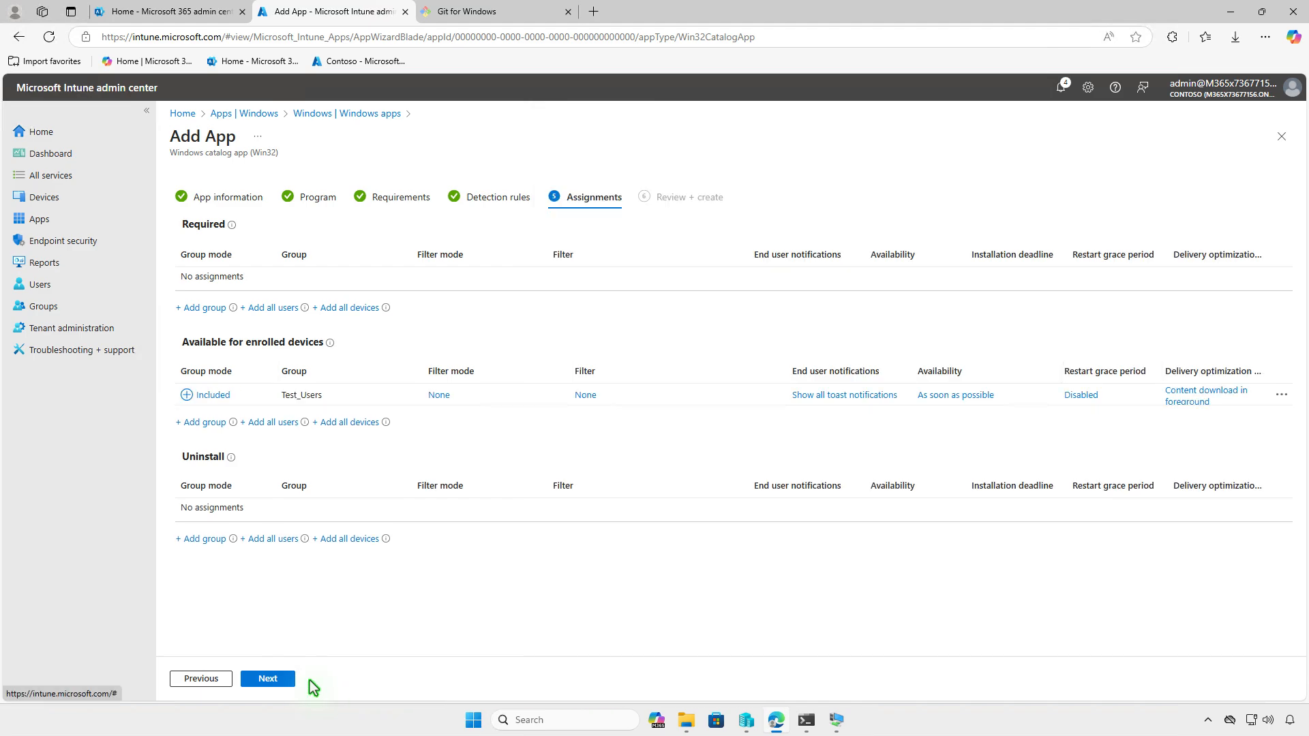
click(293, 679)
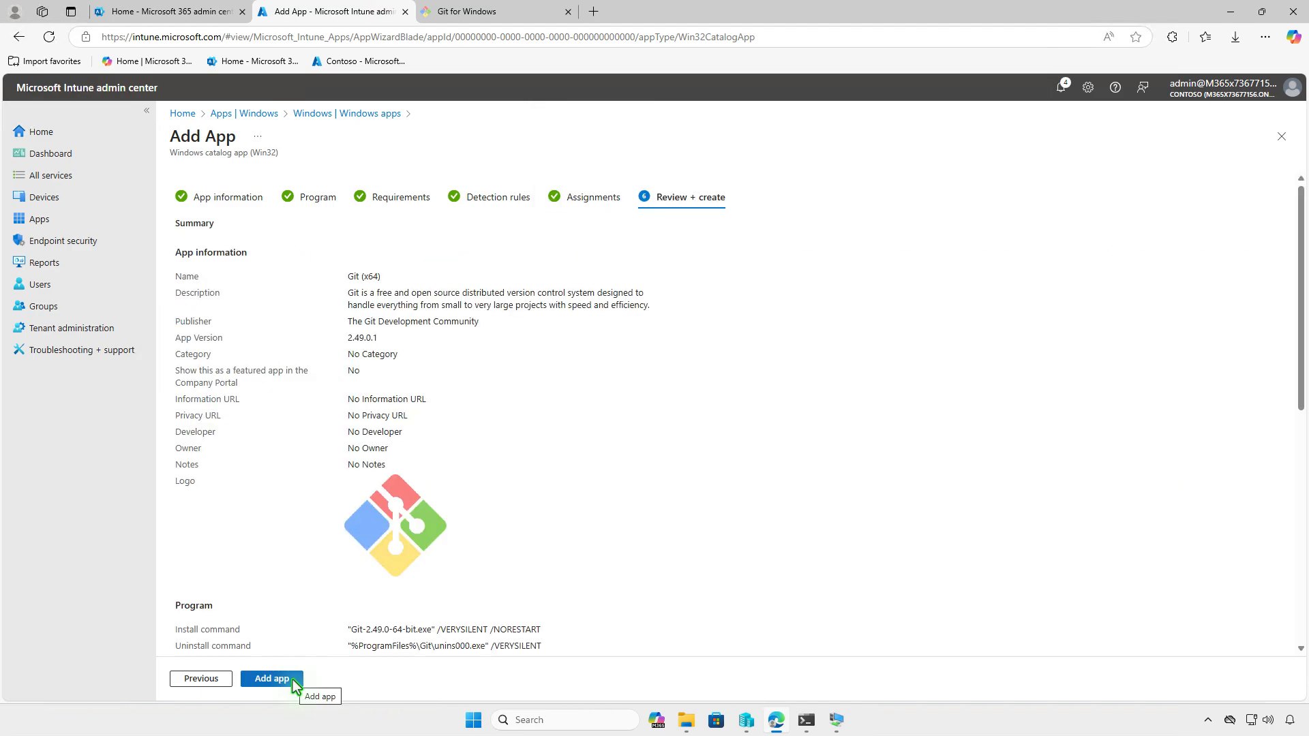
click(293, 679)
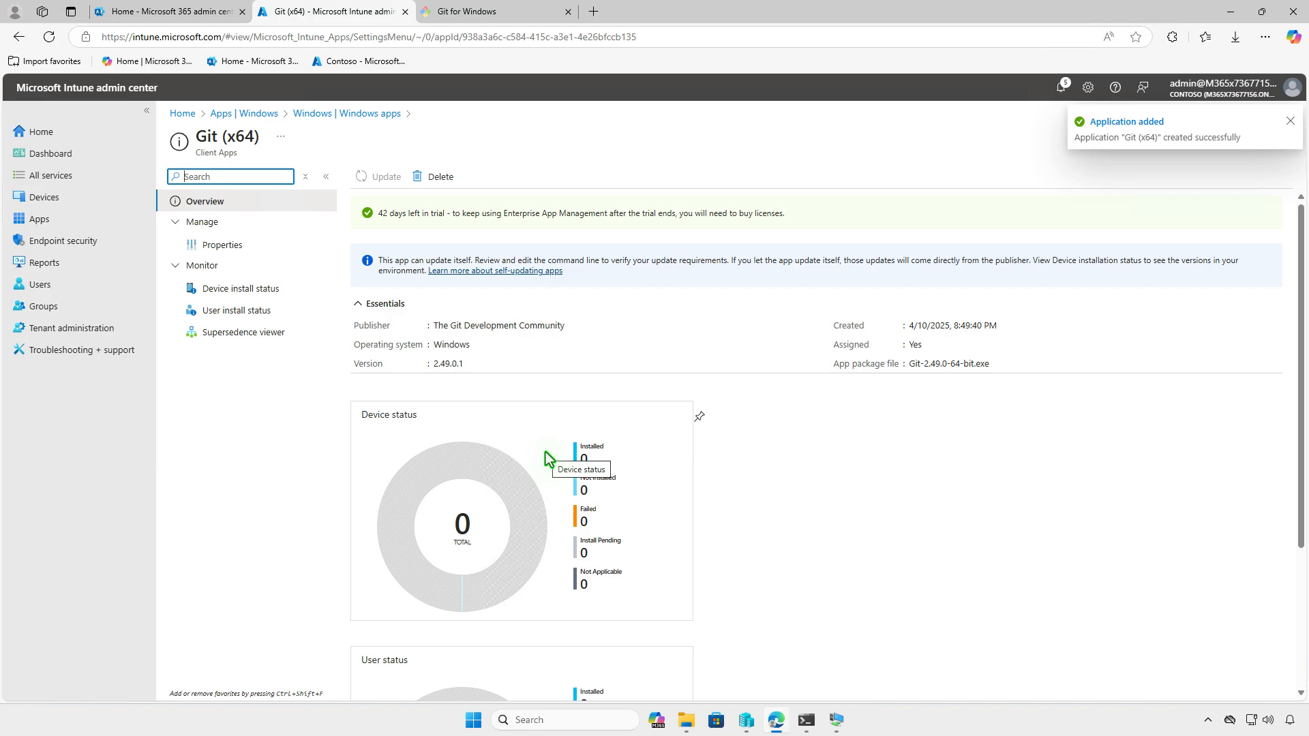
Switch to the Windows 10 VM and launch Company Portal
click(1228, 19)
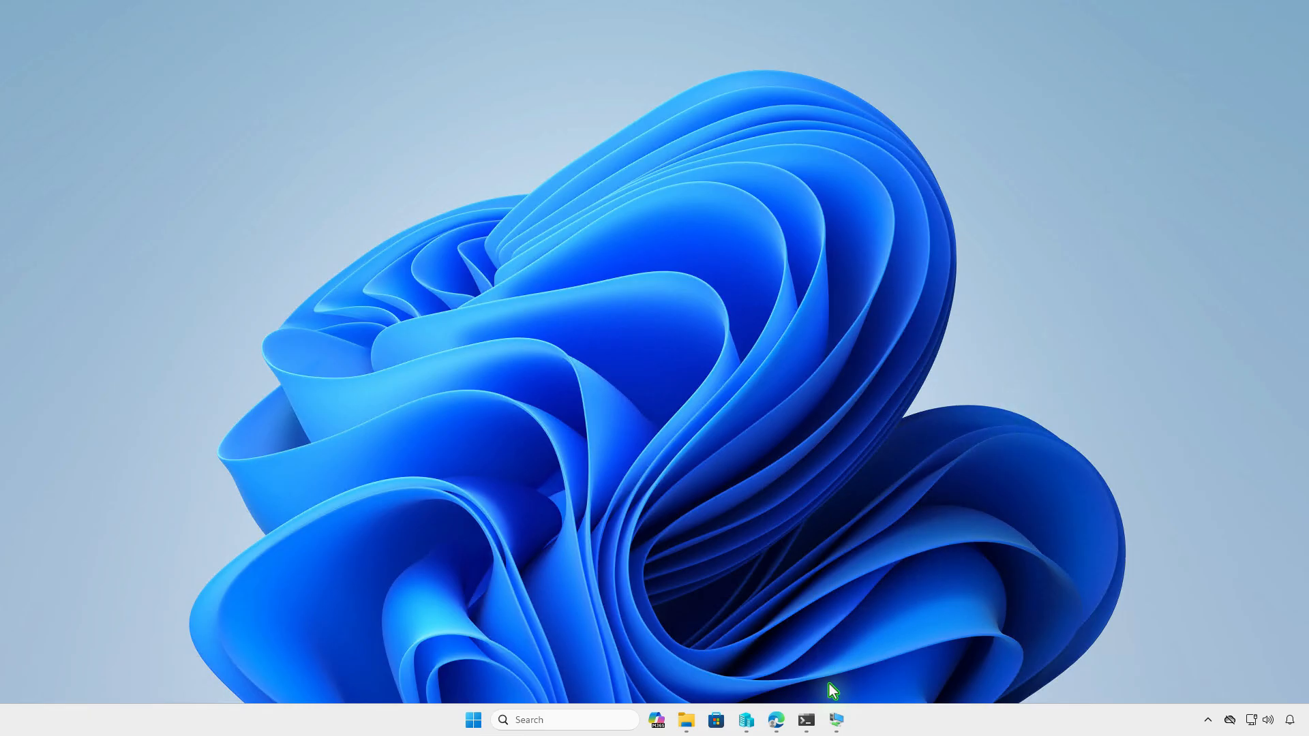
click(831, 709)
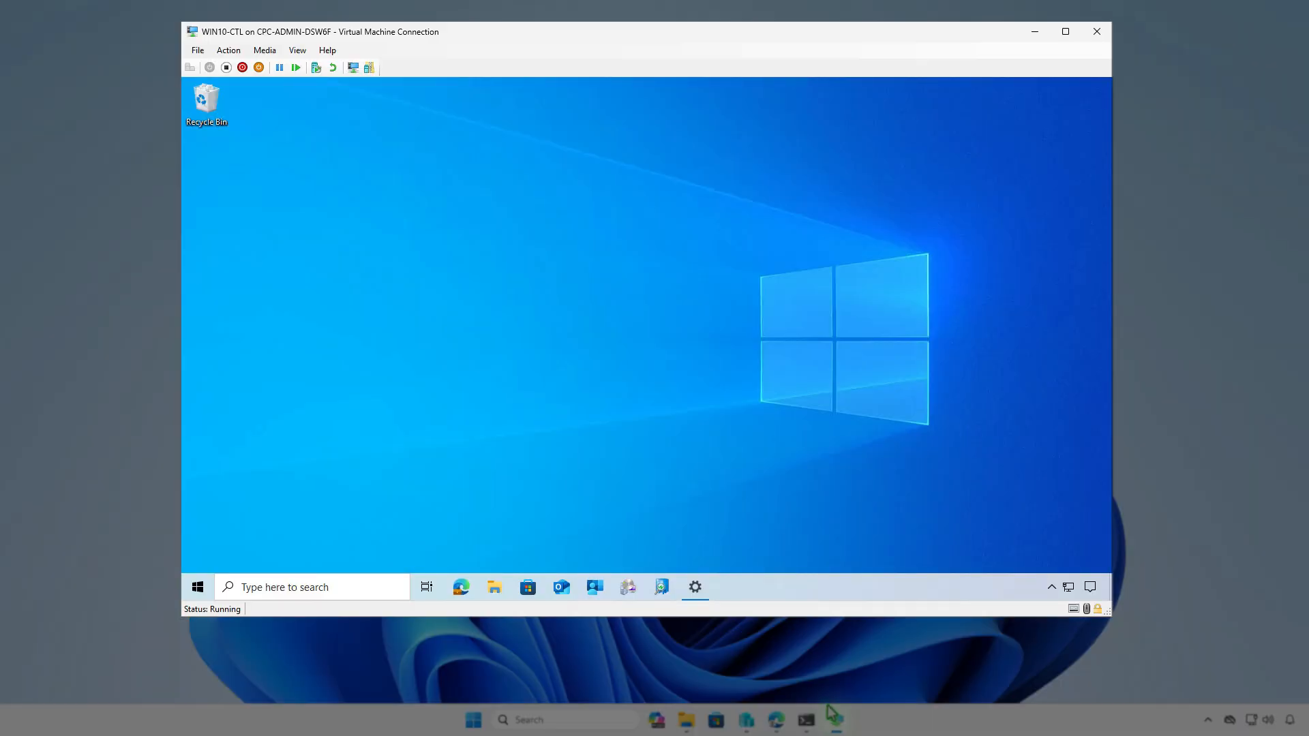
click(596, 588)
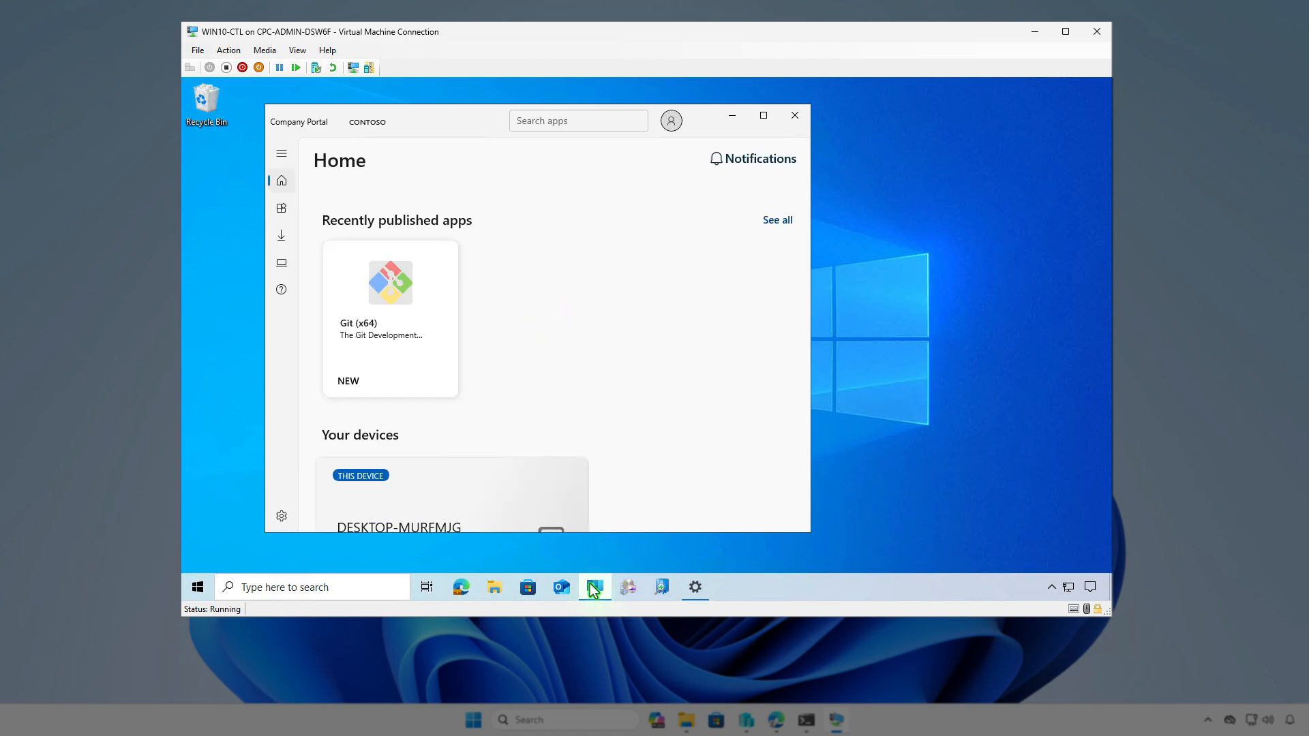
Install Git (x64) from Company Portal, confirm completion in Action Center, and return to Edge
click(282, 209)
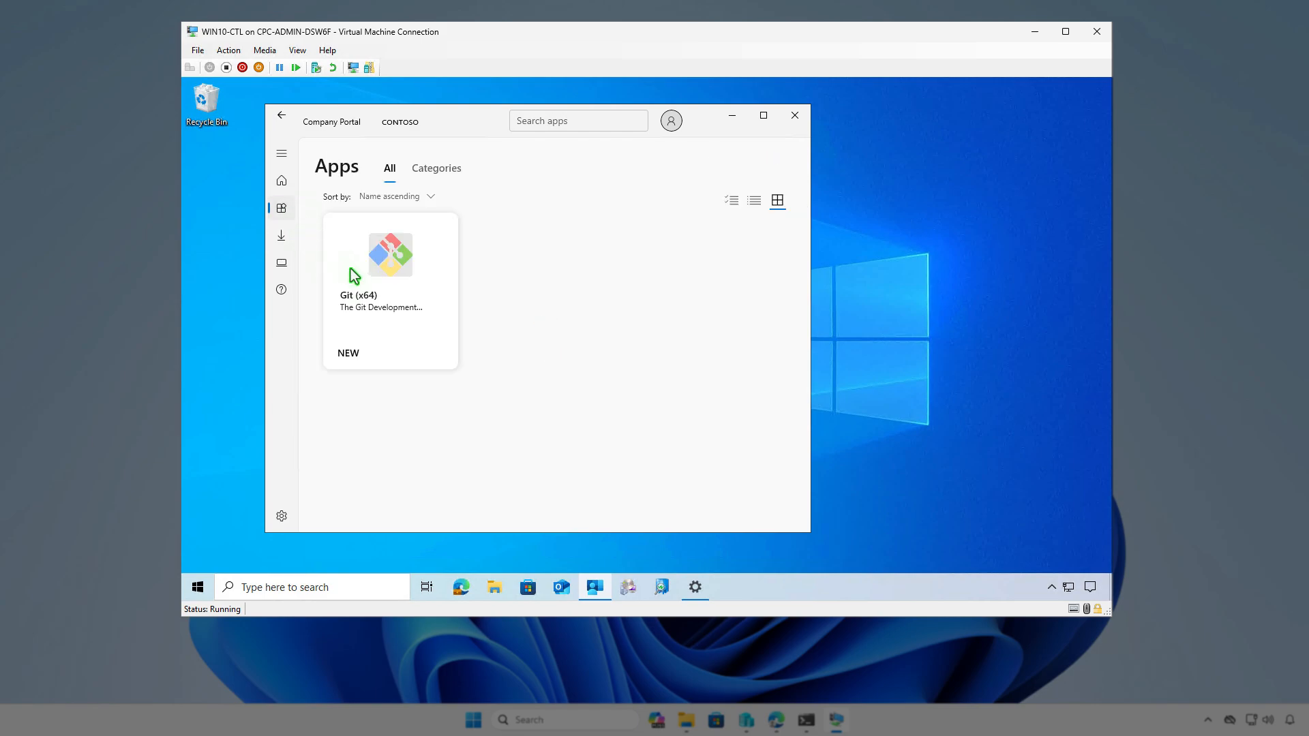
click(374, 291)
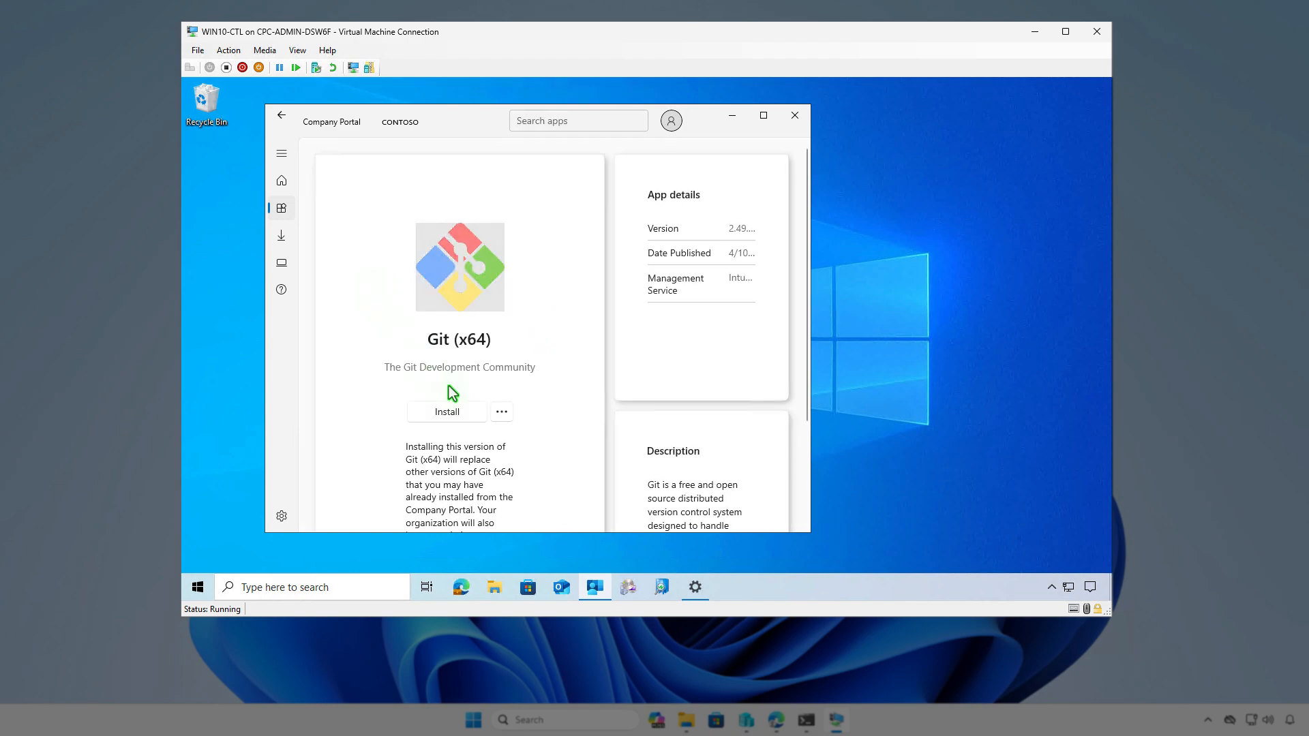
click(466, 412)
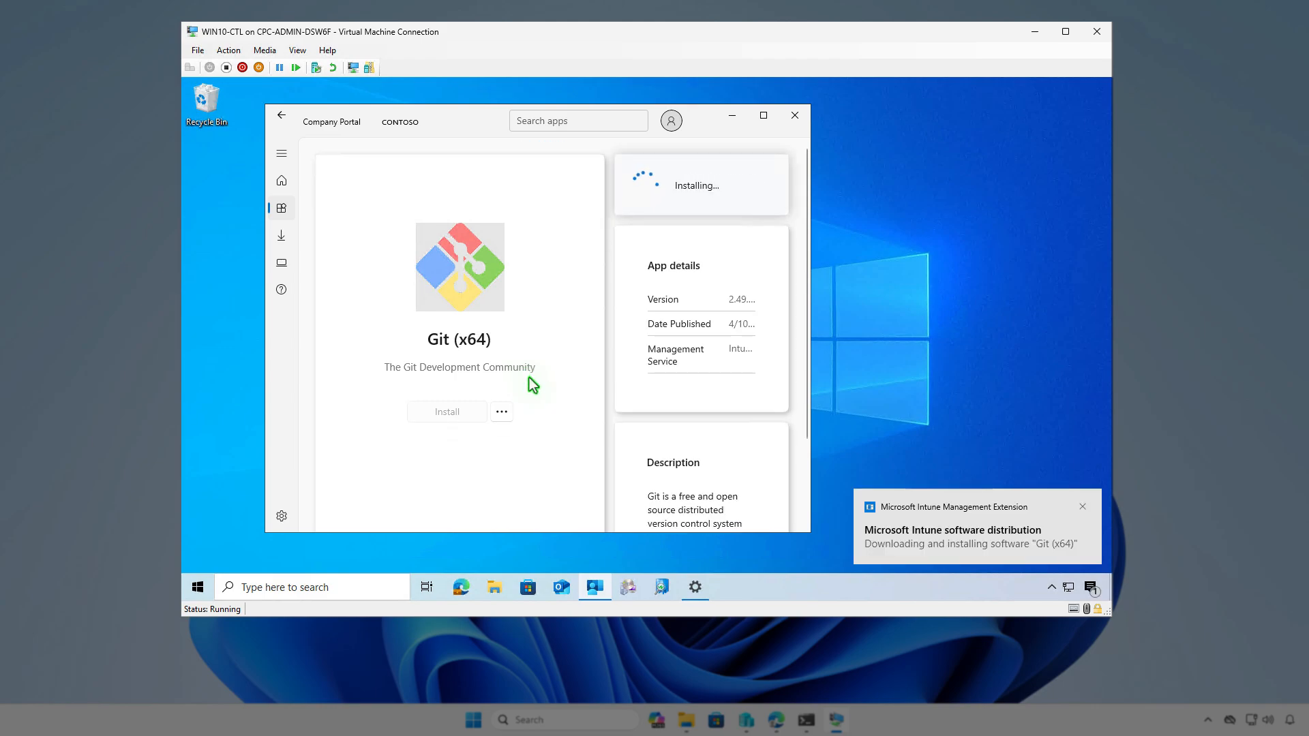
click(1091, 587)
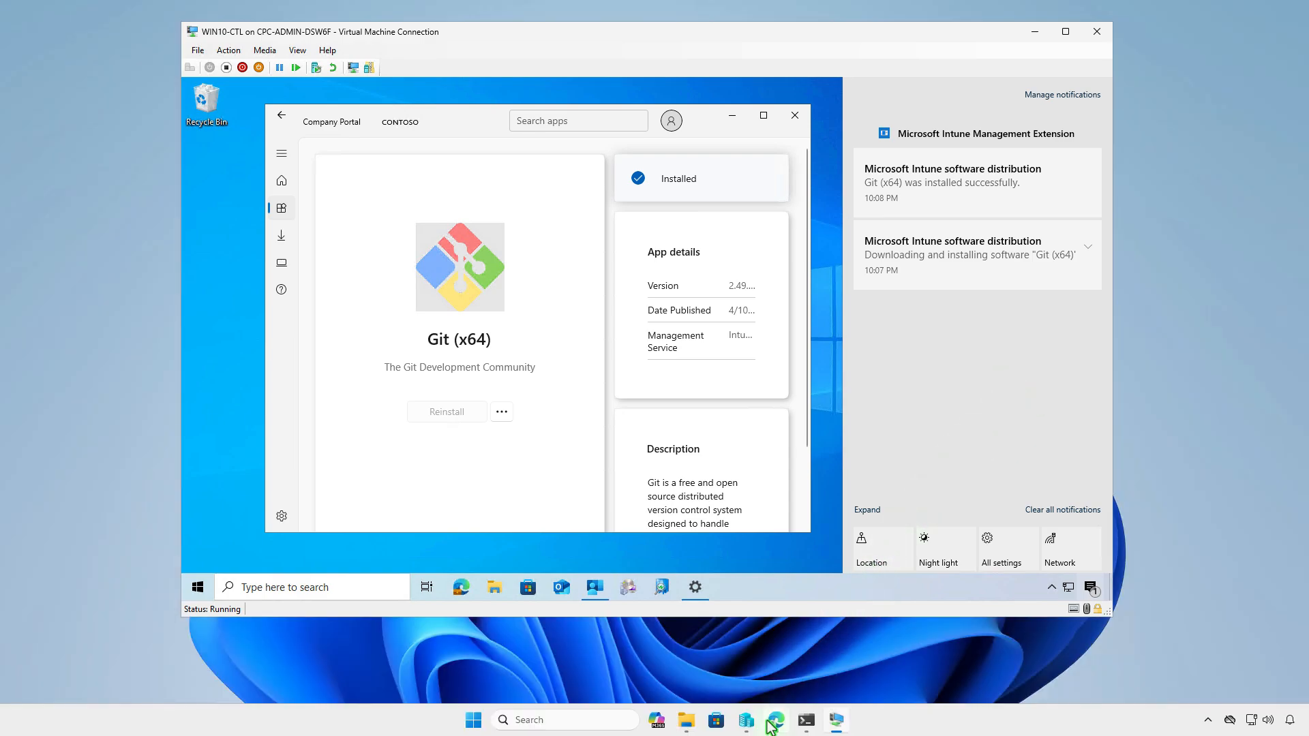
click(771, 721)
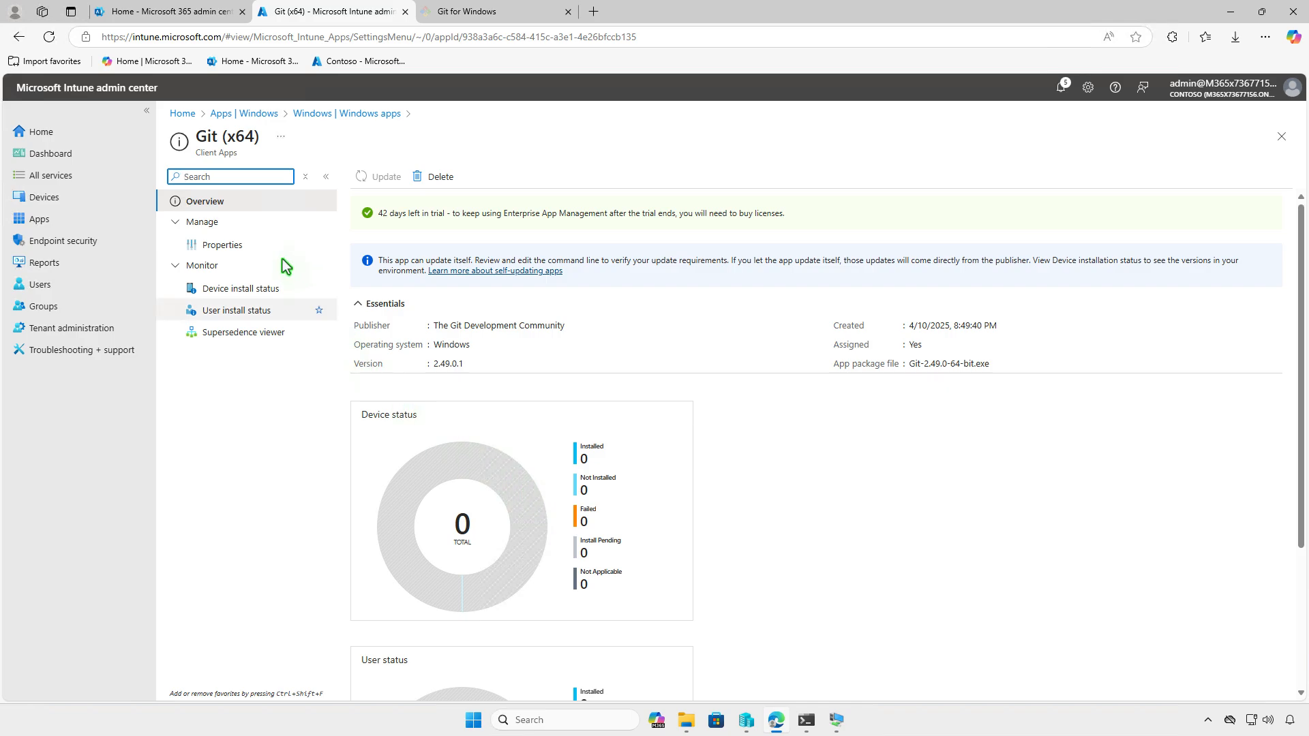
Add Test_Devices as an Uninstall assignment in Git (x64) properties and save
click(256, 246)
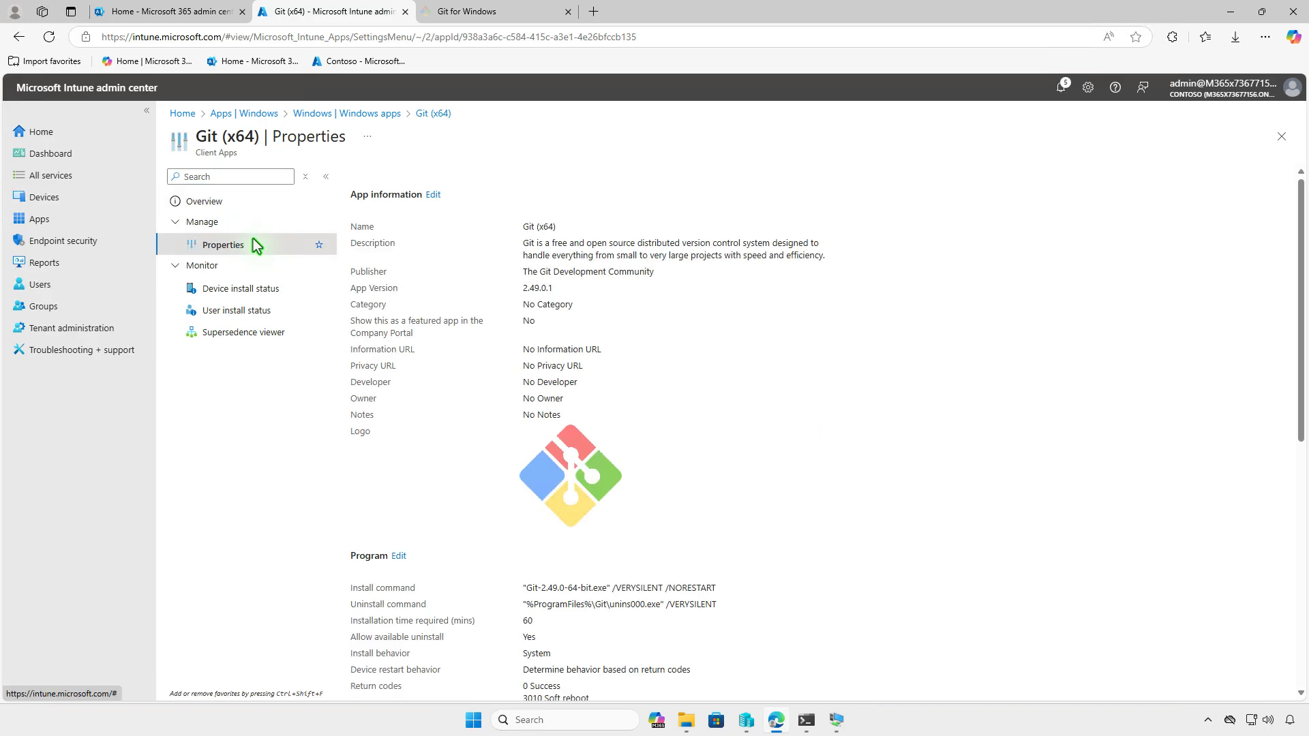
scroll(726, 379, down, 7)
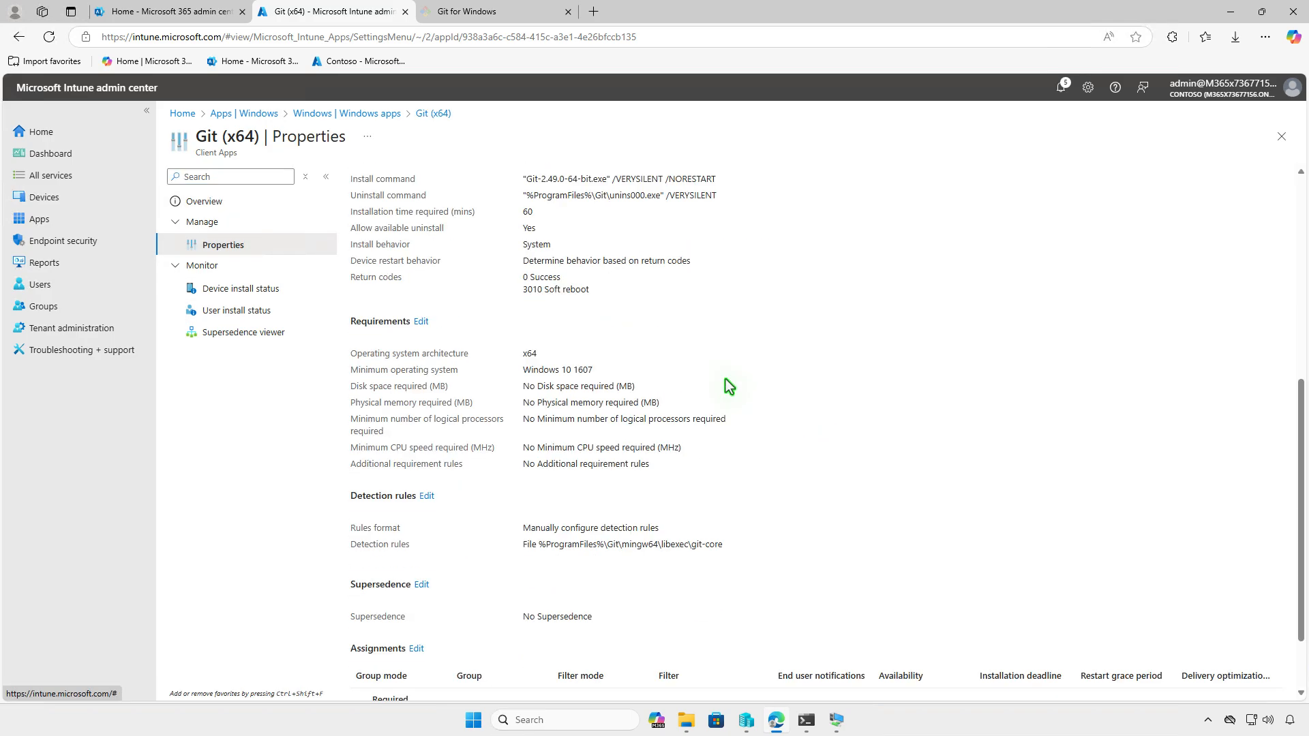
click(417, 560)
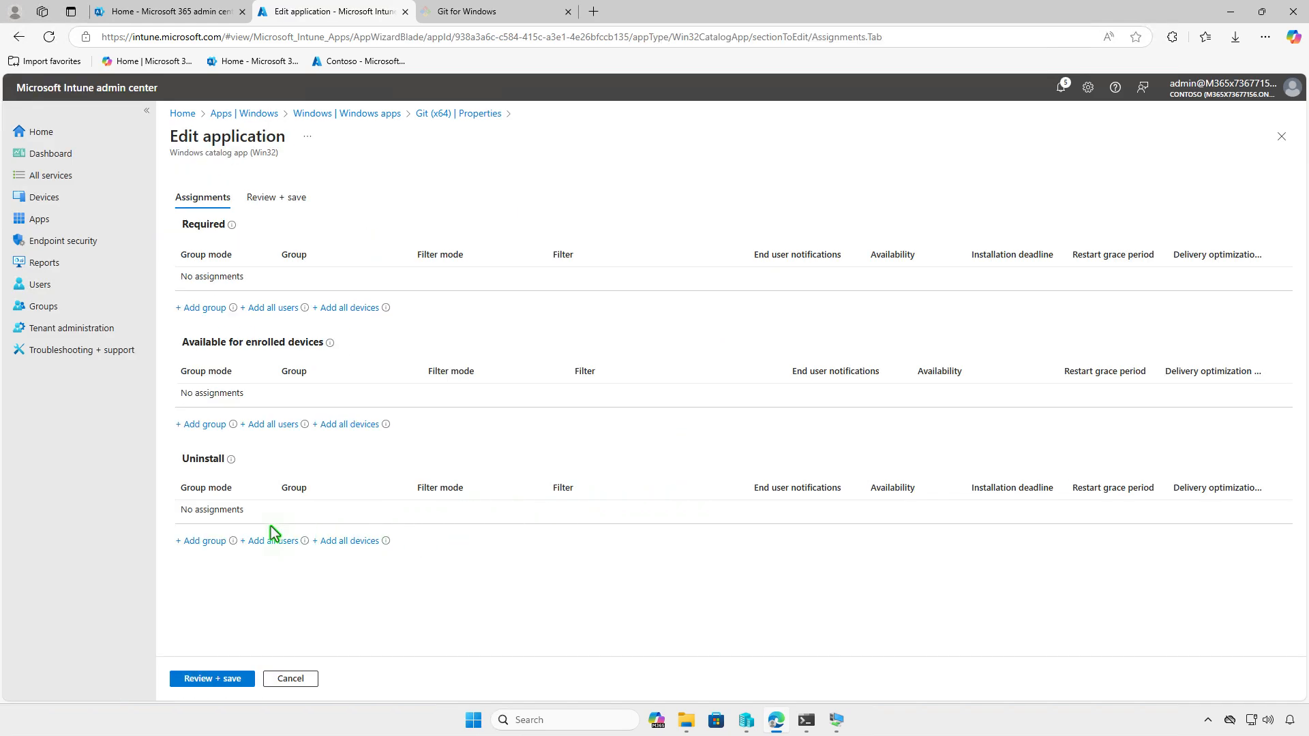
click(214, 542)
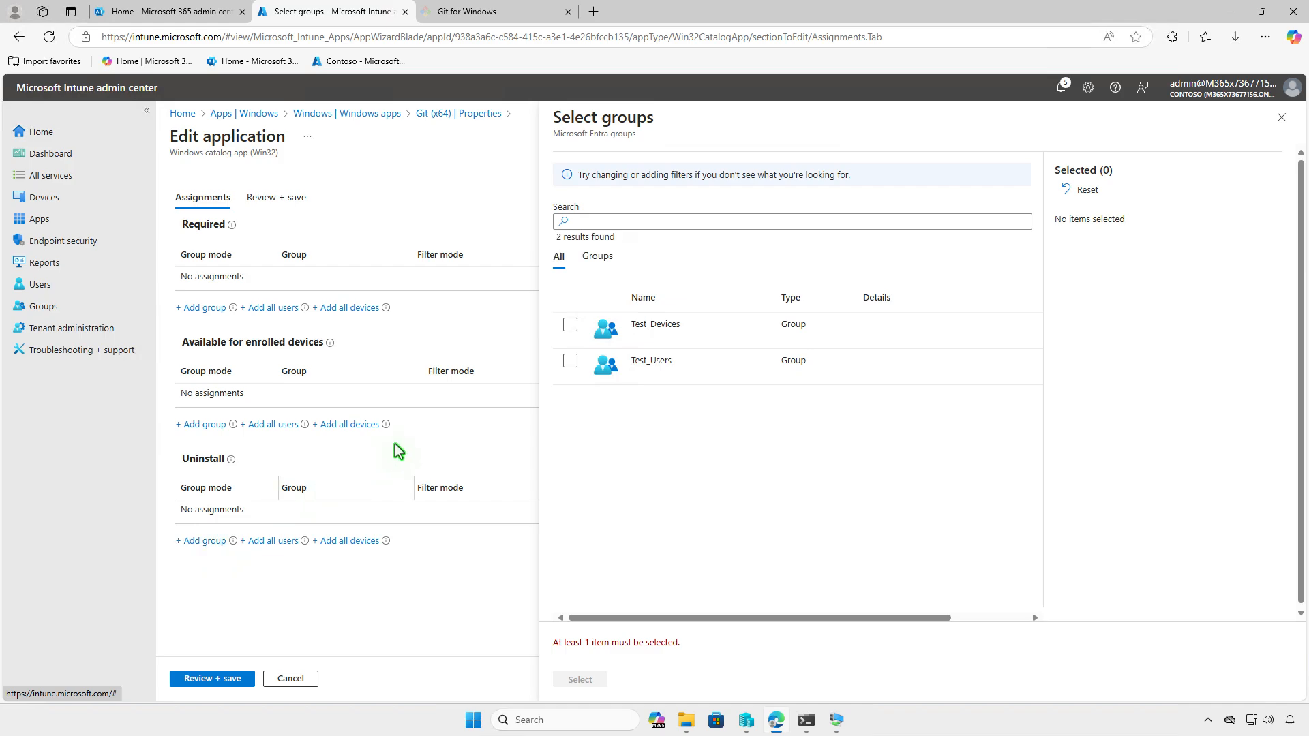
click(570, 325)
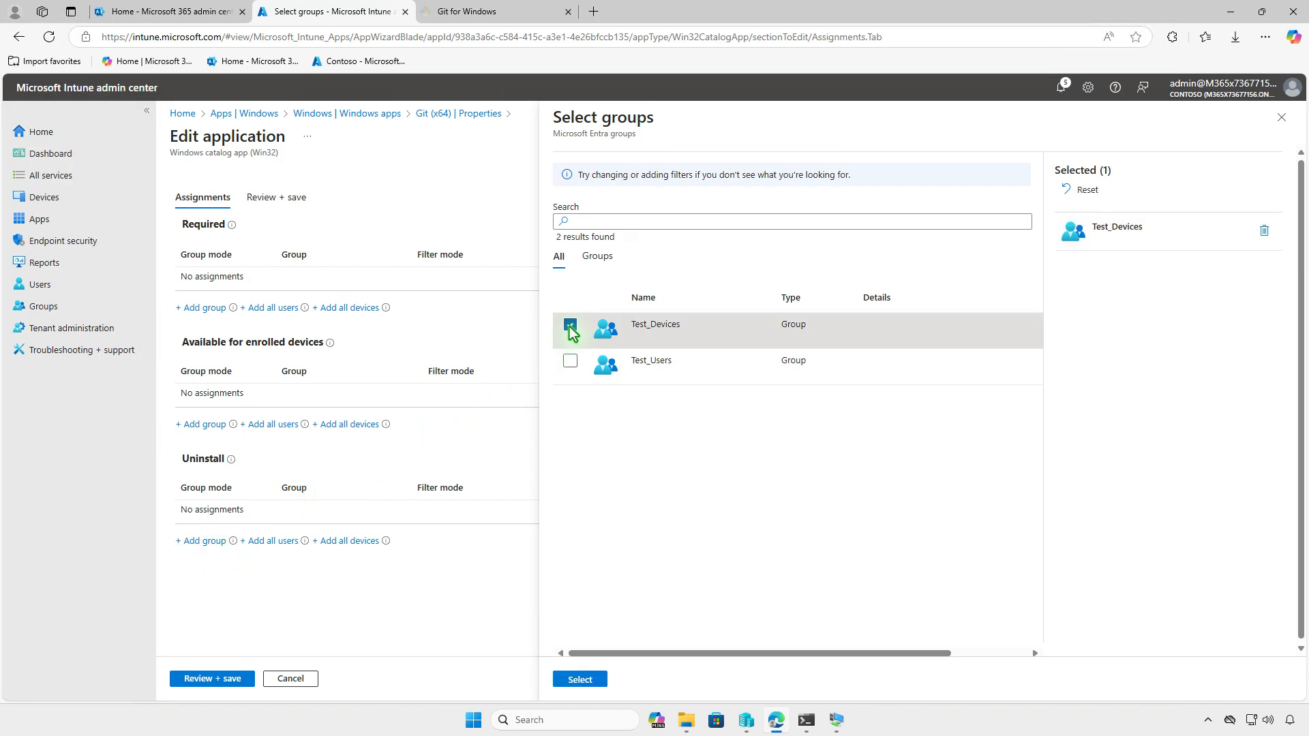
click(595, 678)
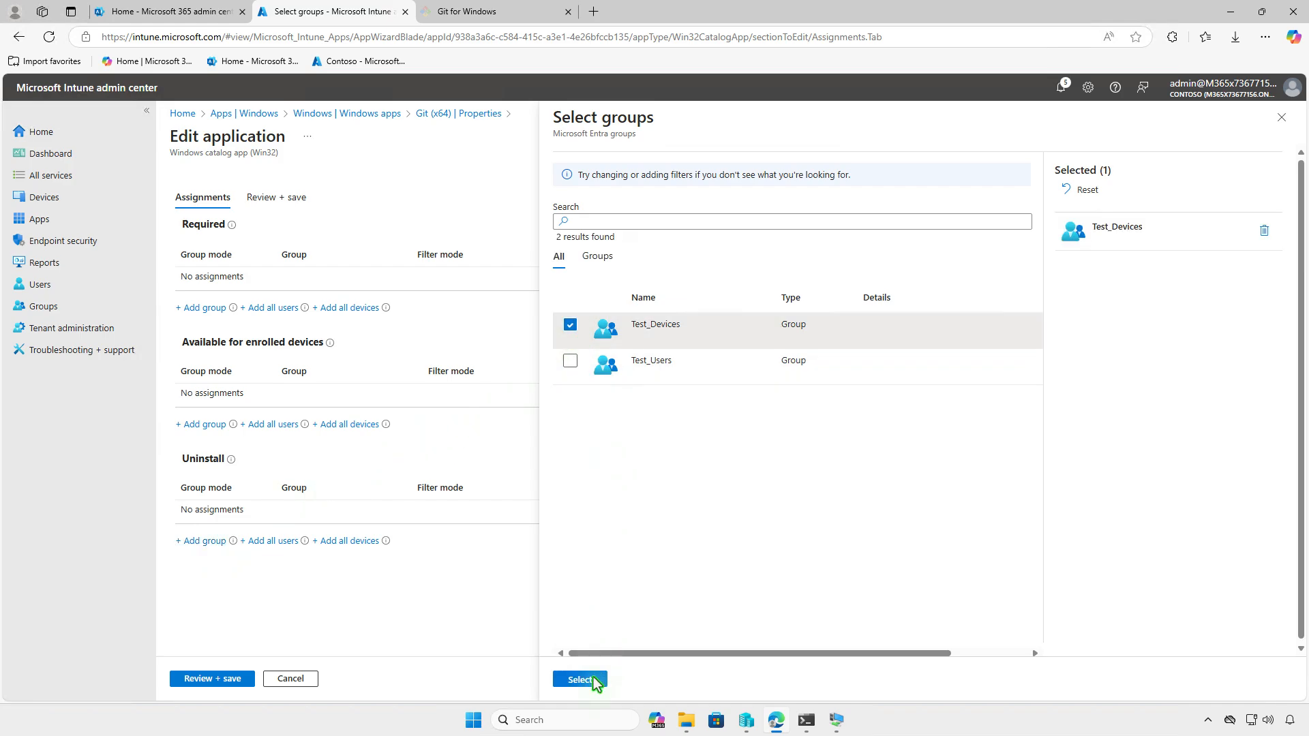
click(227, 681)
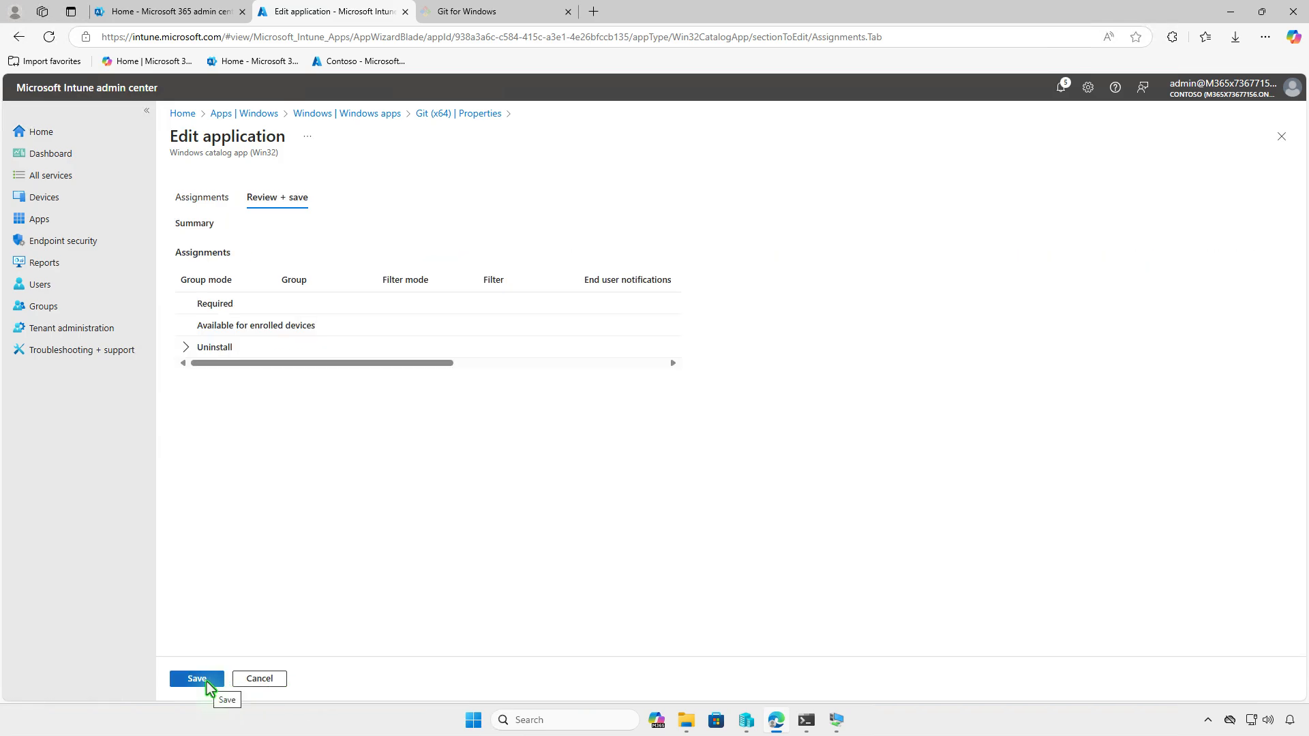
click(207, 683)
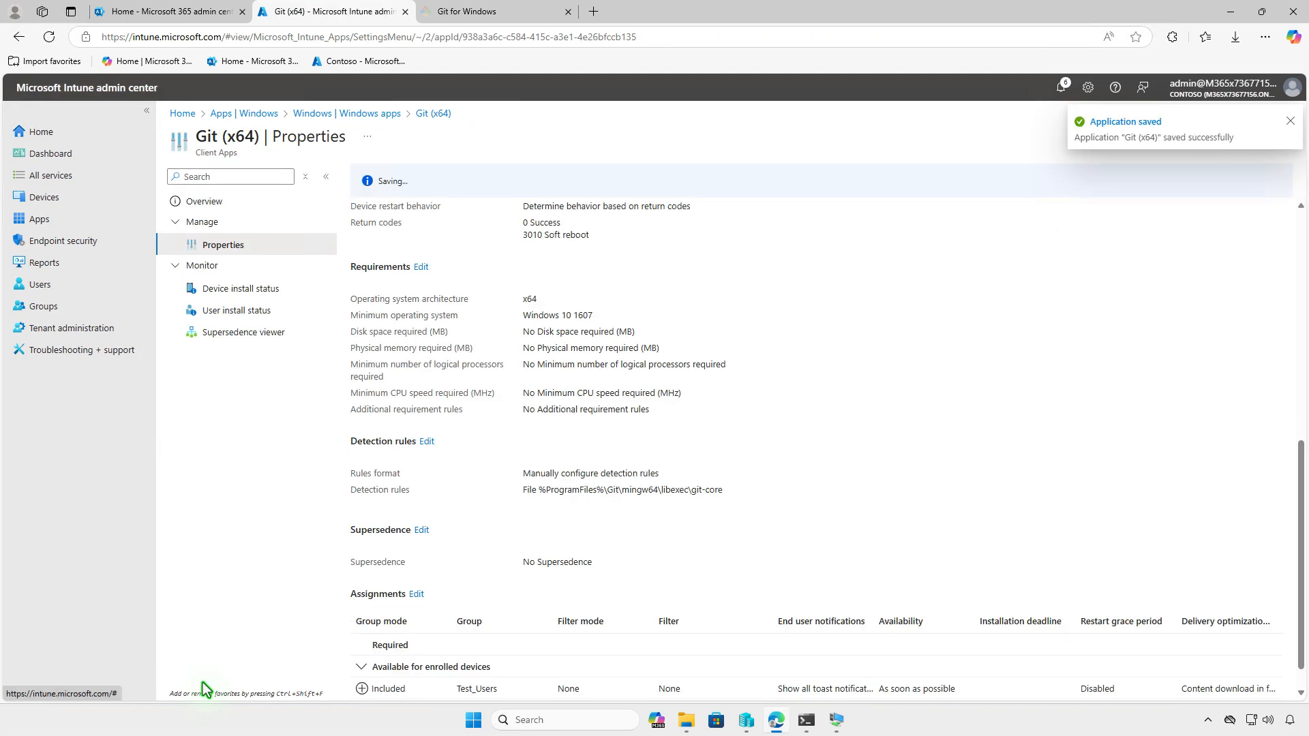